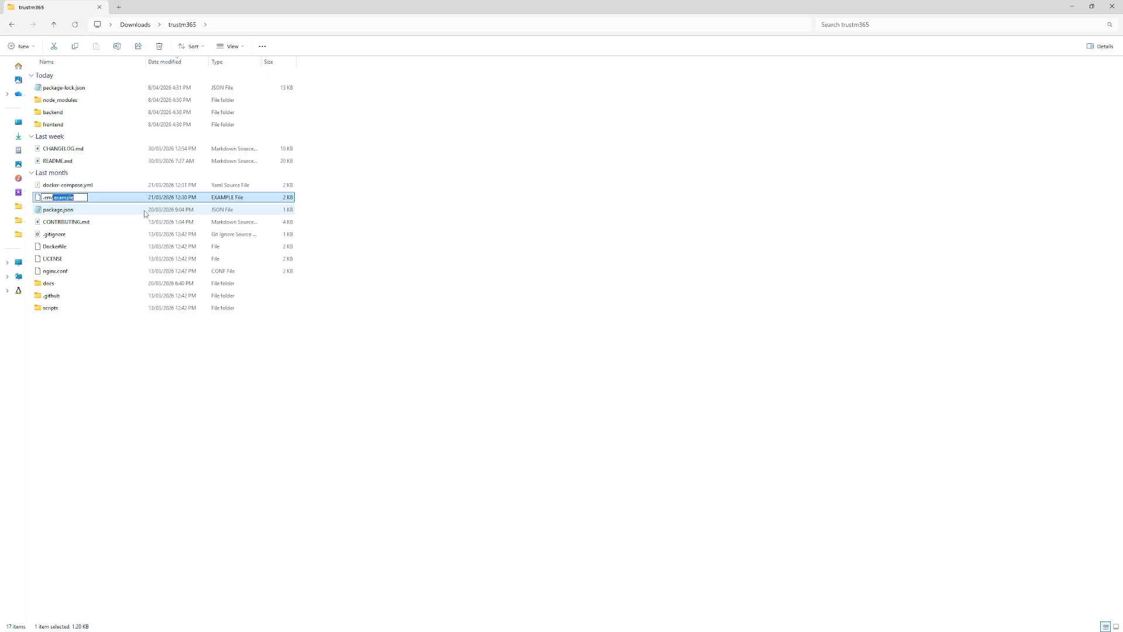
- Rename .env.example to .env and accept the file extension change
{"action": "key", "text": "BackSpace"}
{"action": "key", "text": "Return"}
{"action": "key", "text": "Return"}
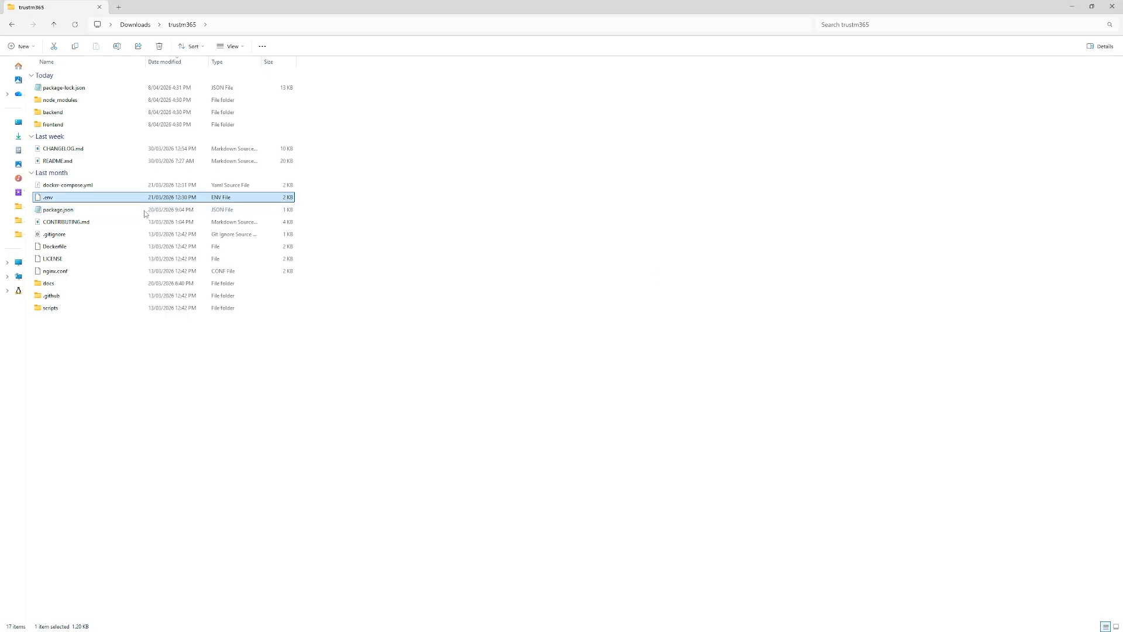
{"action": "left_click", "coordinate": [146, 401]}
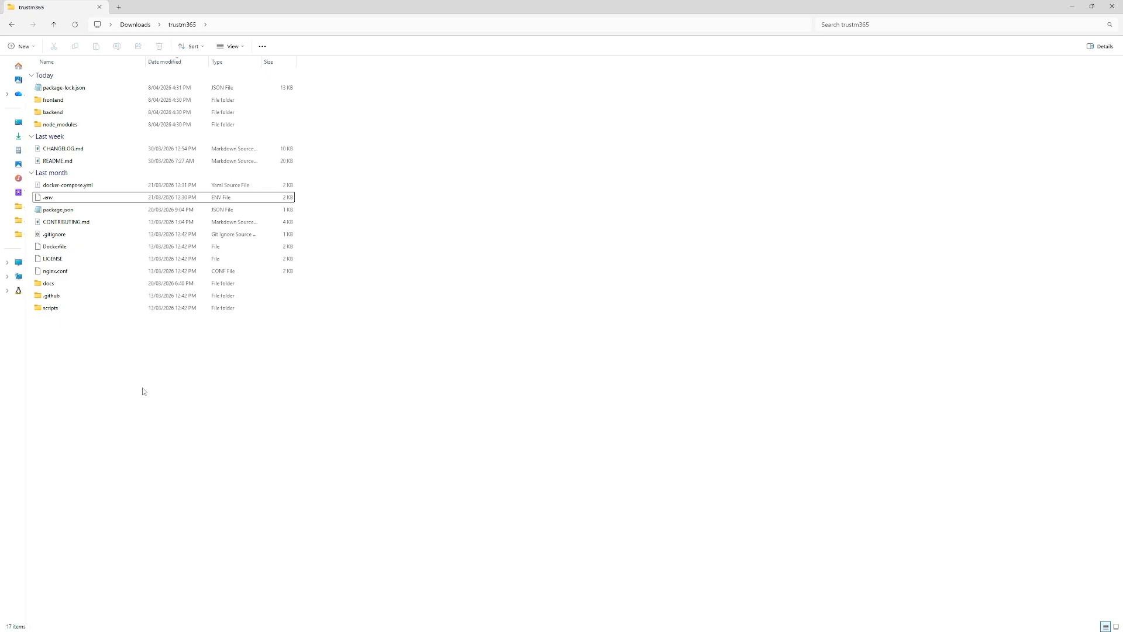
{"action": "right_click", "coordinate": [138, 390]}
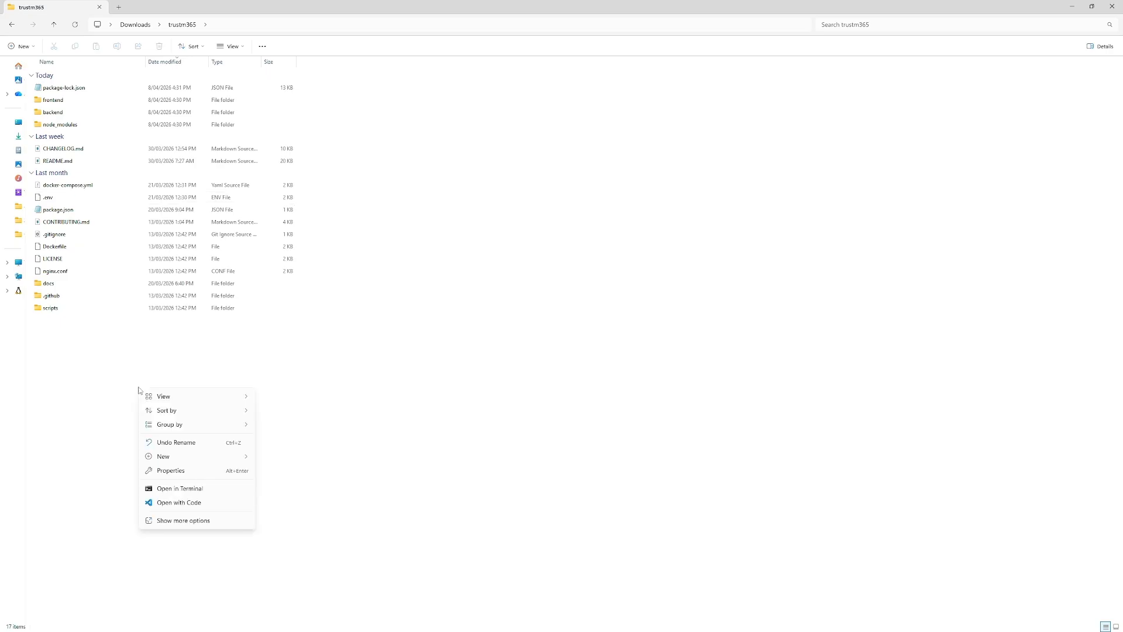
- Open the trustm365 project folder in Visual Studio Code
{"action": "left_click", "coordinate": [172, 504]}
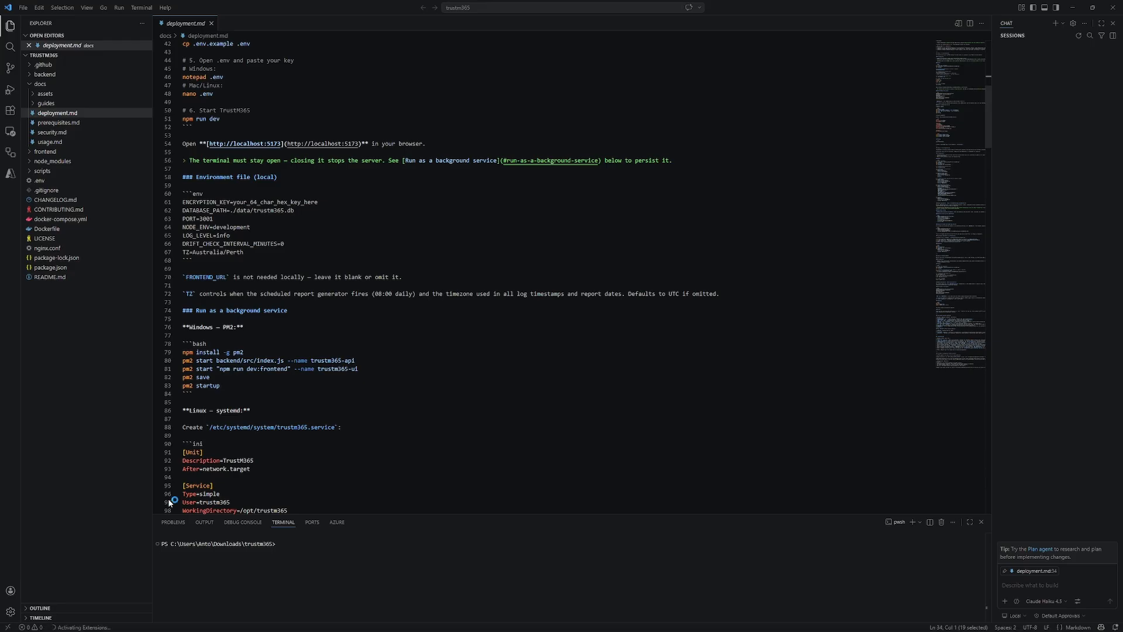
{"action": "left_click", "coordinate": [141, 8]}
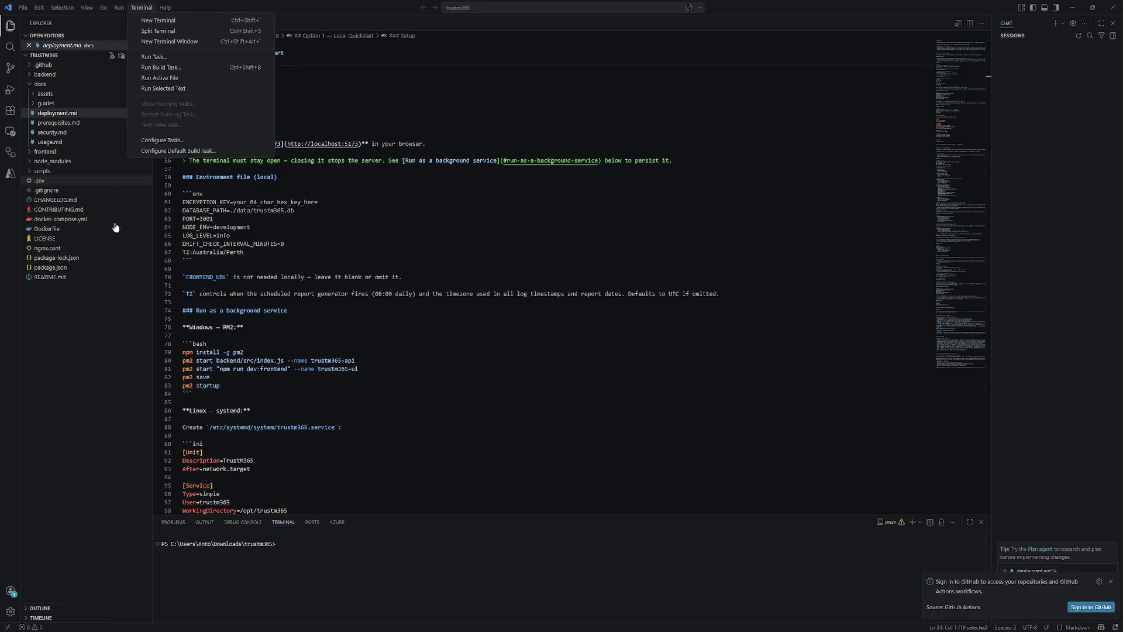
{"action": "left_click", "coordinate": [76, 402]}
- Copy npm run install:all from deployment.md onto the terminal prompt
{"action": "left_click", "coordinate": [49, 113]}
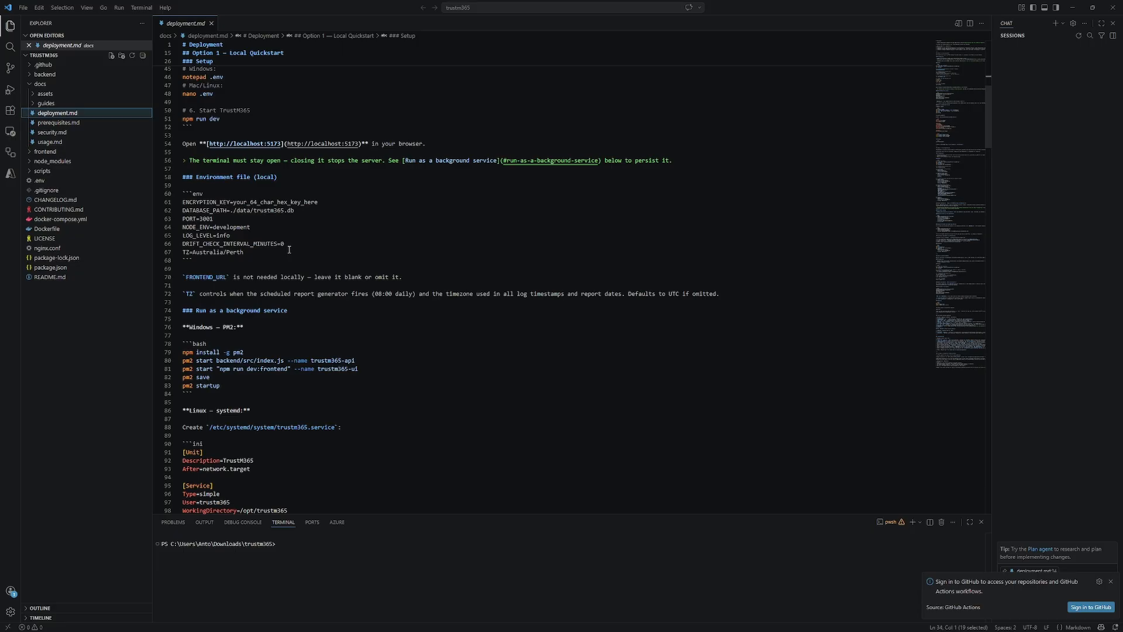
{"action": "scroll", "coordinate": [290, 251], "scroll_direction": "down", "scroll_amount": 3}
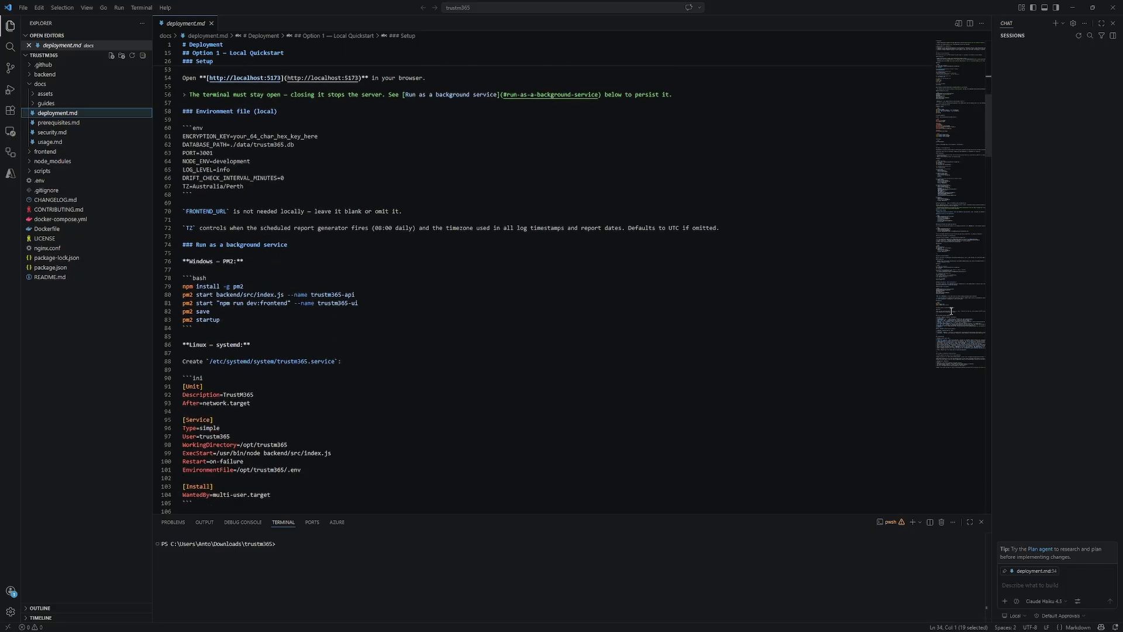
{"action": "left_click_drag", "start_coordinate": [989, 126], "coordinate": [989, 44]}
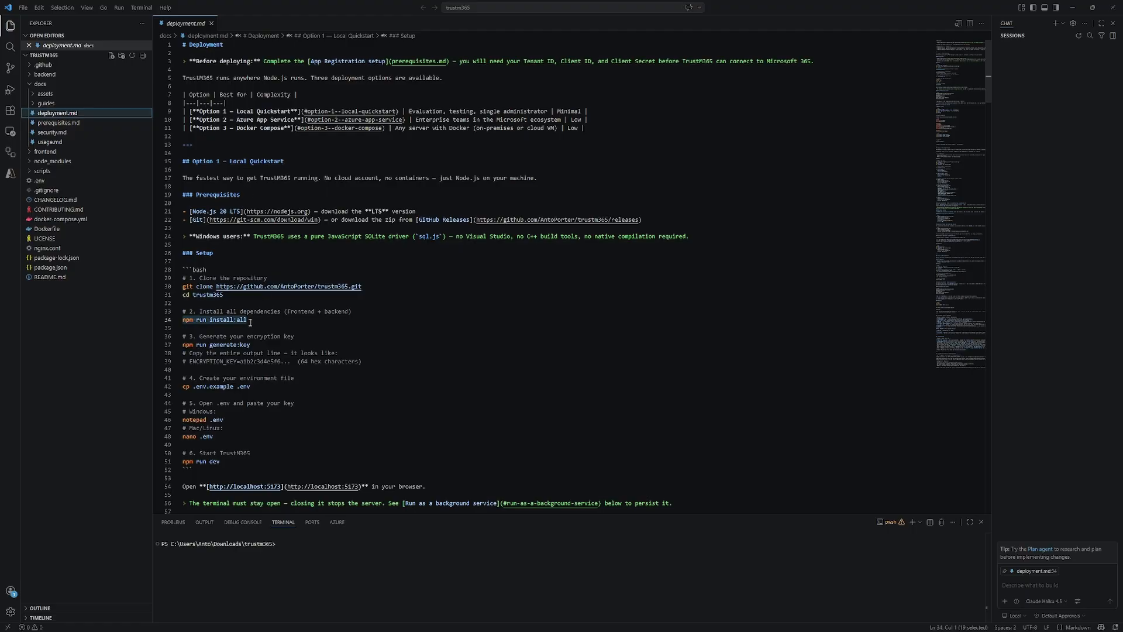
{"action": "left_click_drag", "start_coordinate": [249, 321], "coordinate": [183, 322]}
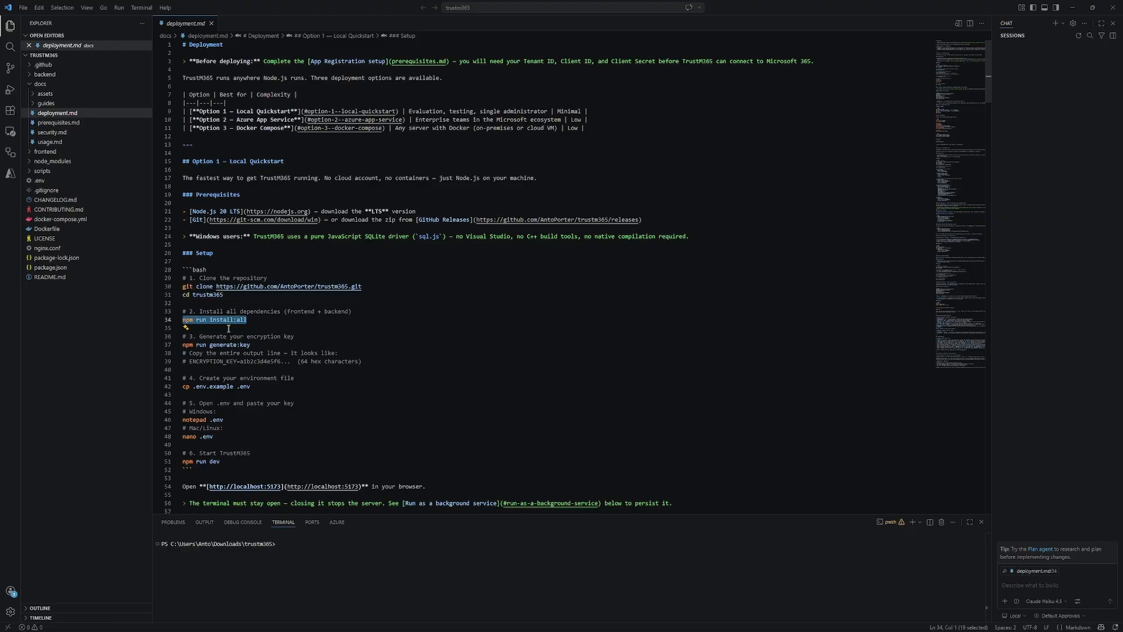
{"action": "right_click", "coordinate": [277, 544]}
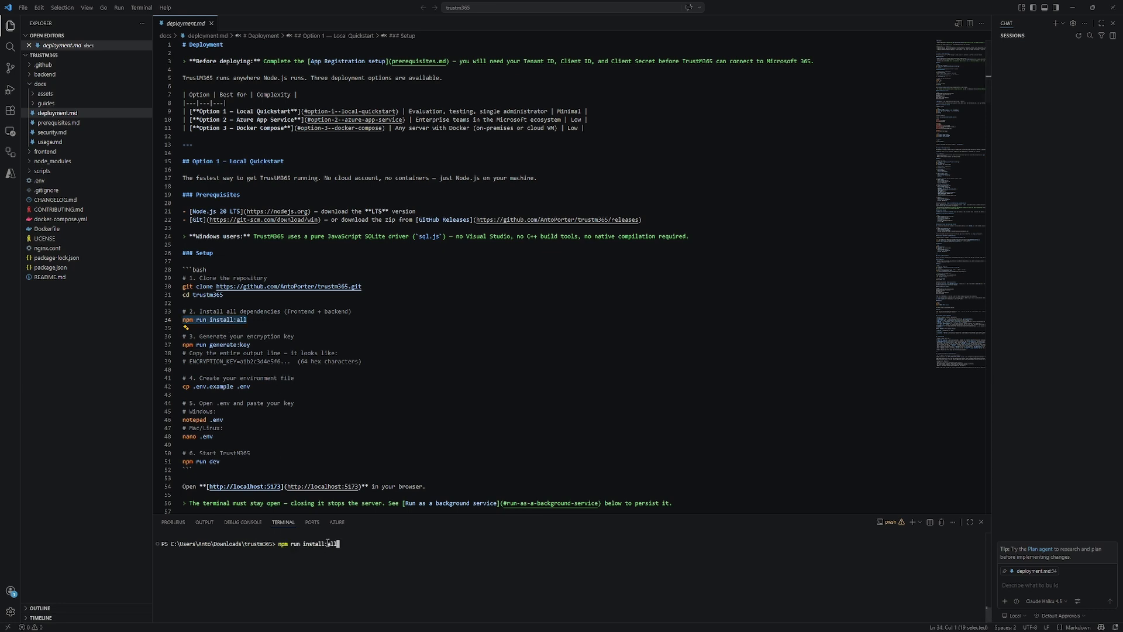
- Install all dependencies with npm run install:all, then run npm audit fix --force
{"action": "key", "text": "Return"}
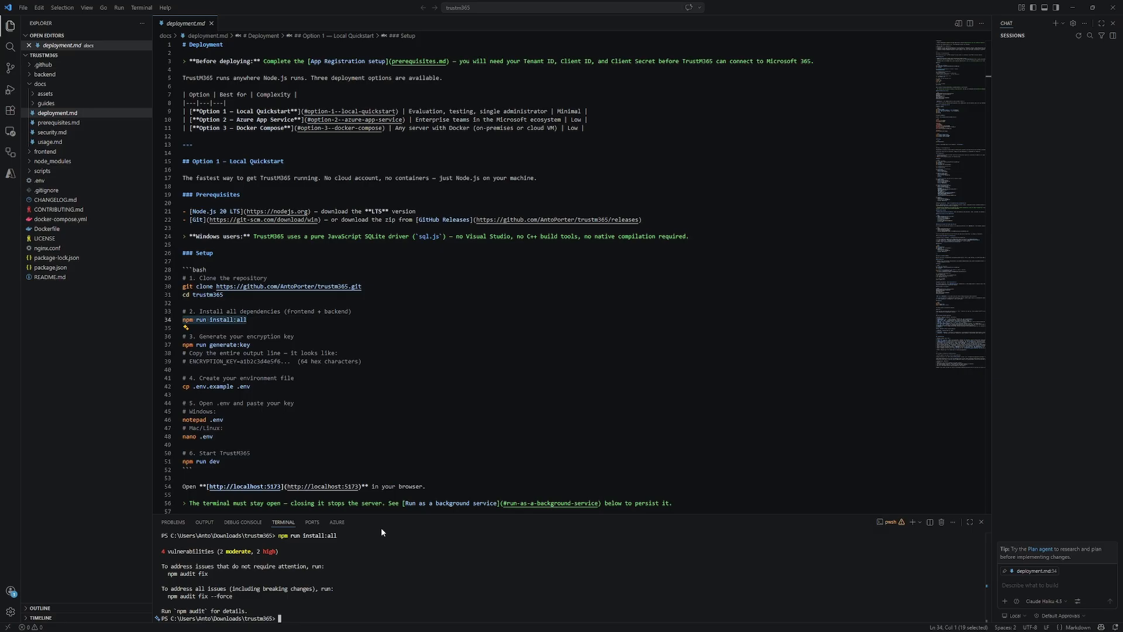
{"action": "left_click_drag", "start_coordinate": [233, 596], "coordinate": [167, 596]}
{"action": "key", "text": "ctrl+c"}
{"action": "key", "text": "ctrl+v"}
{"action": "key", "text": "Return"}
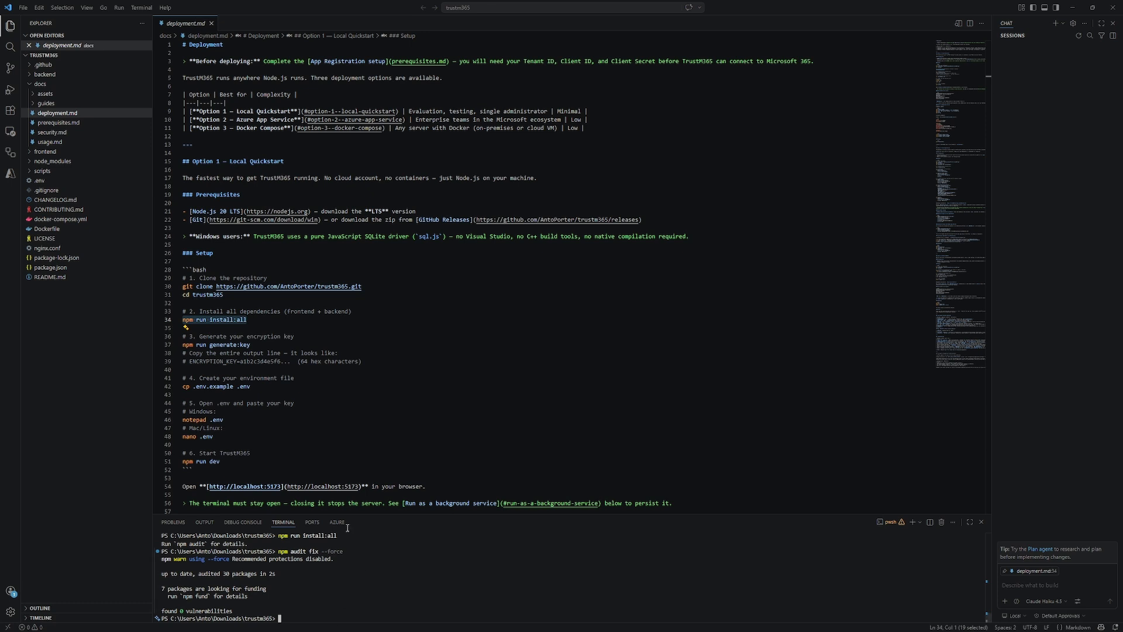
- Run npm run generate:key from the guide to produce an encryption key
{"action": "left_click_drag", "start_coordinate": [251, 346], "coordinate": [183, 346]}
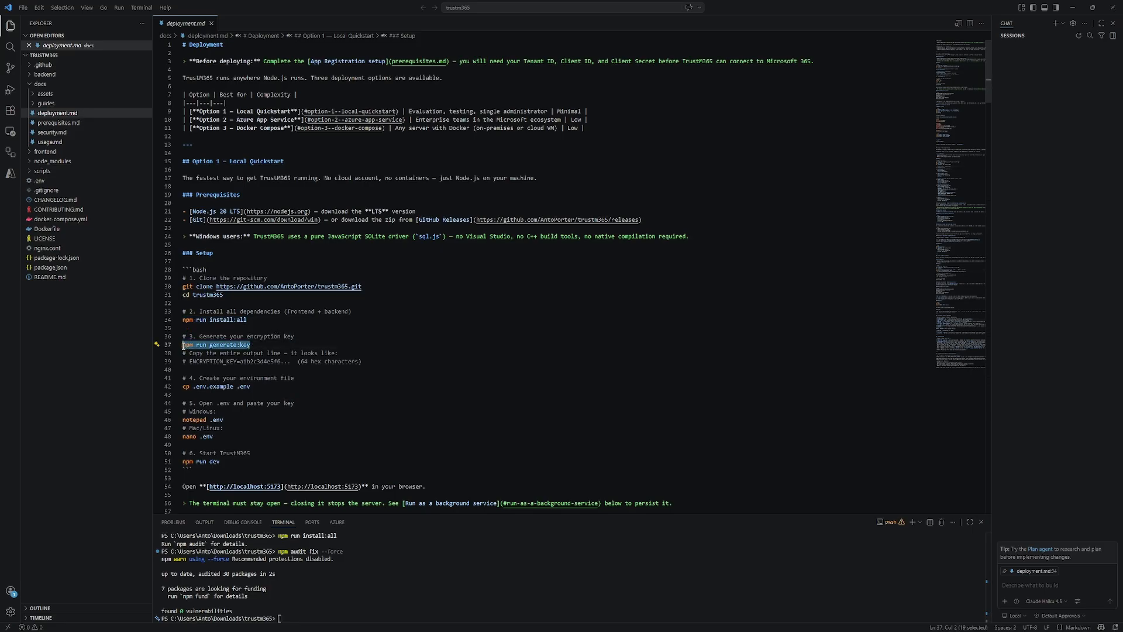
{"action": "left_click", "coordinate": [289, 615]}
{"action": "key", "text": "ctrl+v"}
{"action": "key", "text": "Return"}
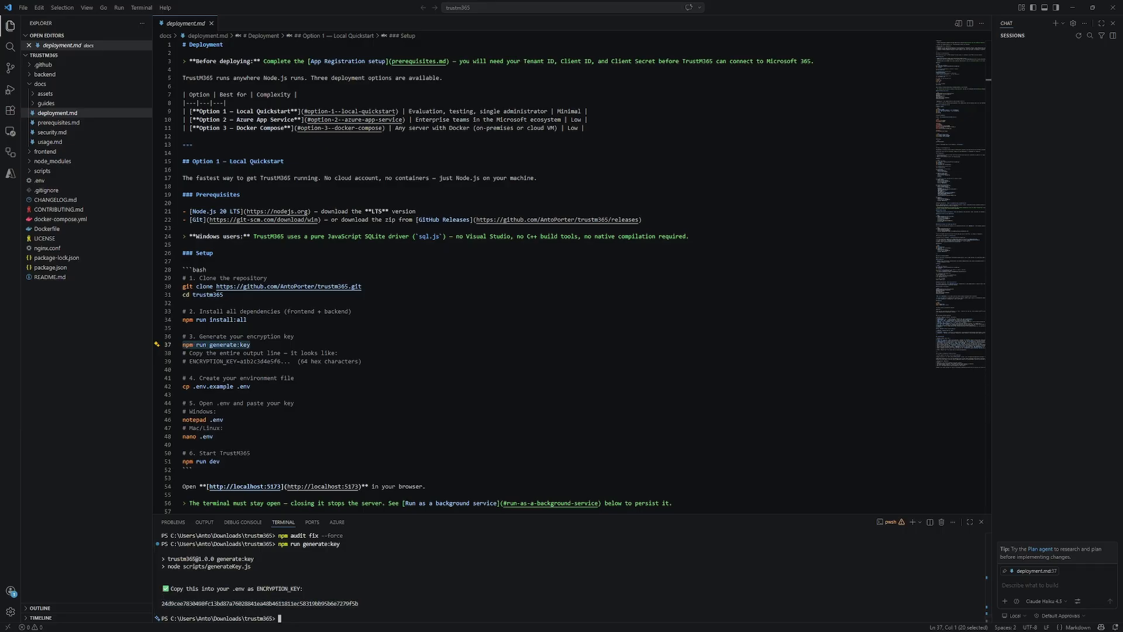
{"action": "key", "text": "alt+Tab"}
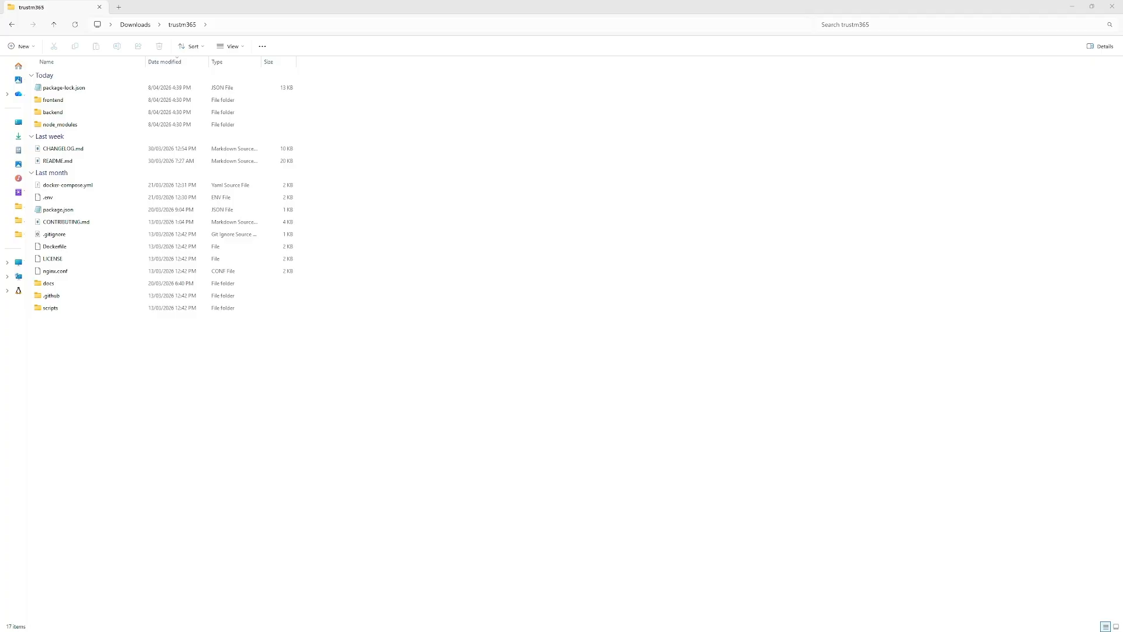
- Paste the generated key over the ENCRYPTION_KEY placeholder in .env via Notepad and save
{"action": "left_click", "coordinate": [50, 203]}
{"action": "right_click", "coordinate": [49, 203]}
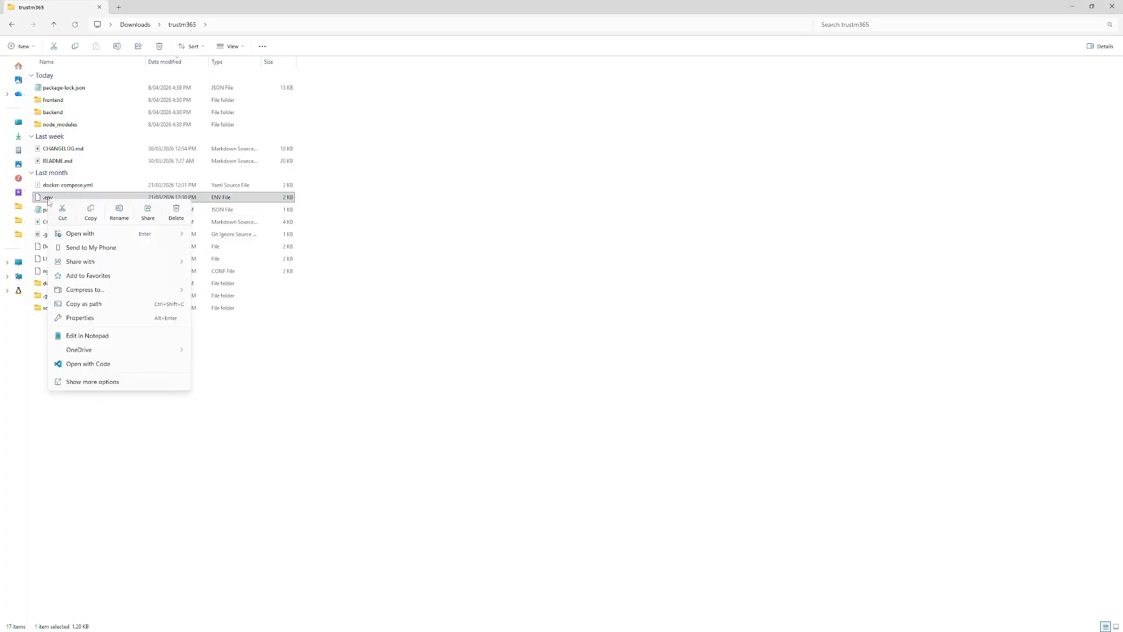
{"action": "left_click", "coordinate": [101, 335]}
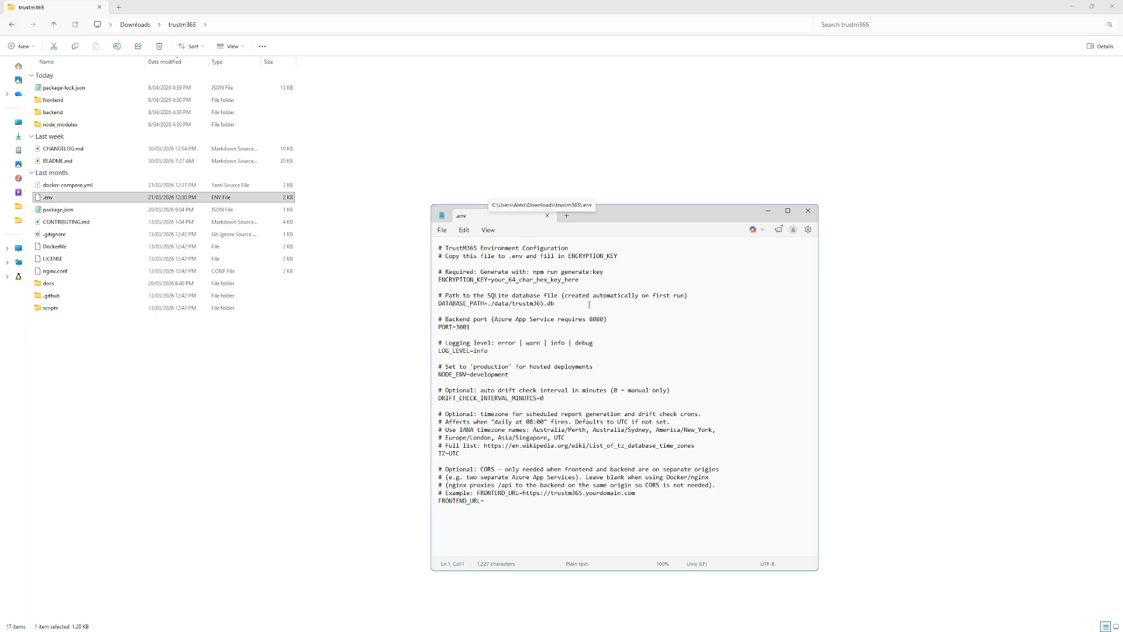
{"action": "left_click_drag", "start_coordinate": [591, 280], "coordinate": [491, 282]}
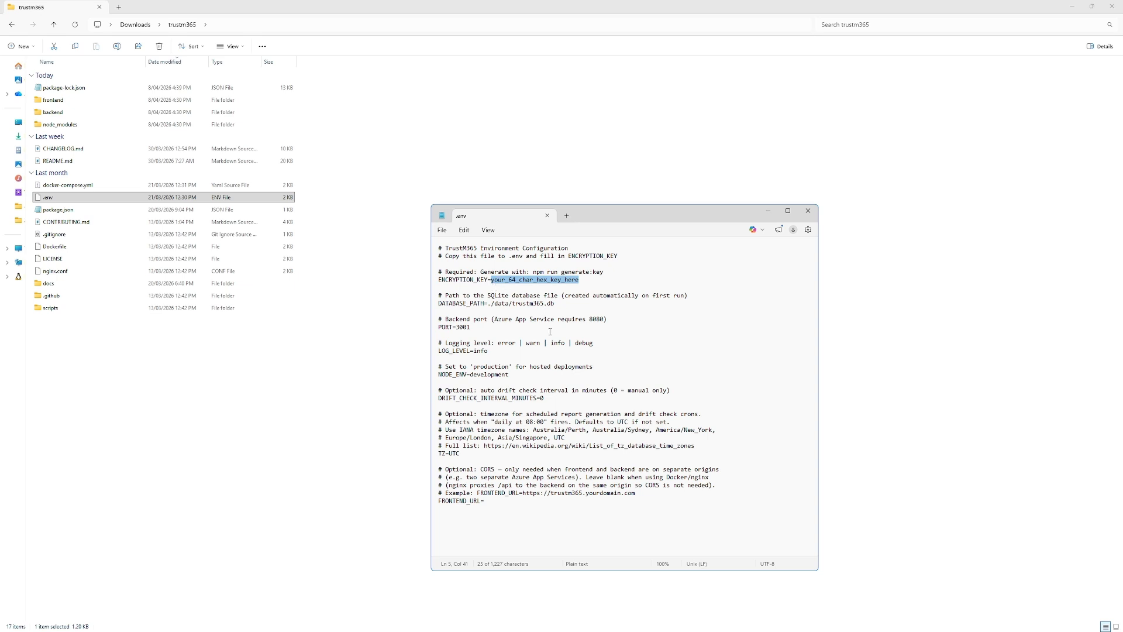
{"action": "key", "text": "ctrl+v"}
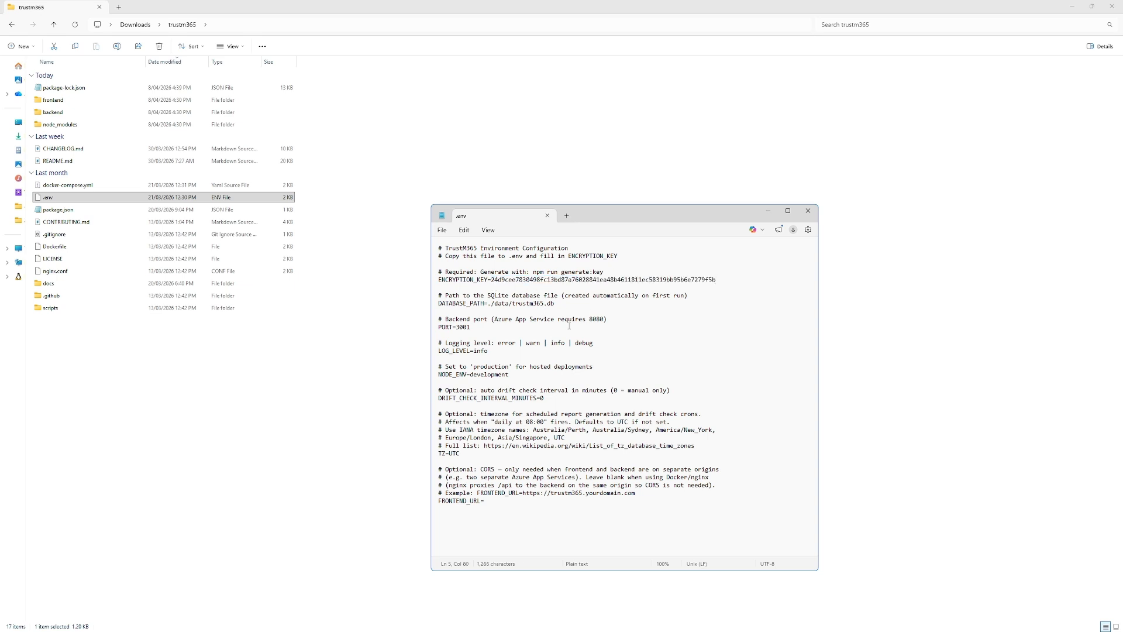
{"action": "left_click", "coordinate": [809, 212]}
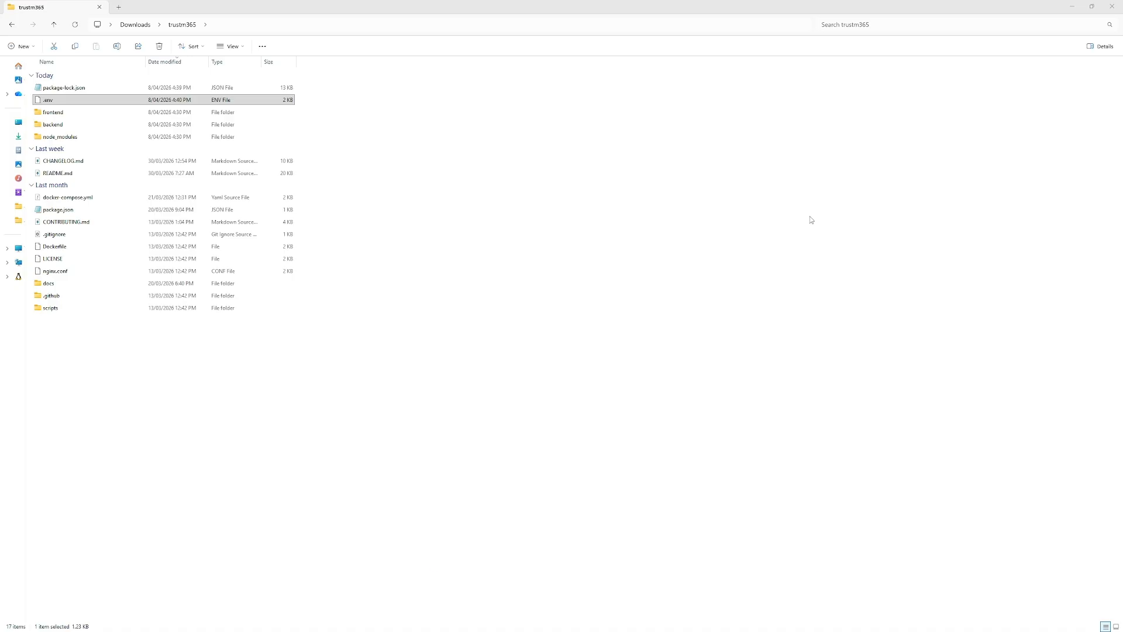
{"action": "key", "text": "alt+Tab"}
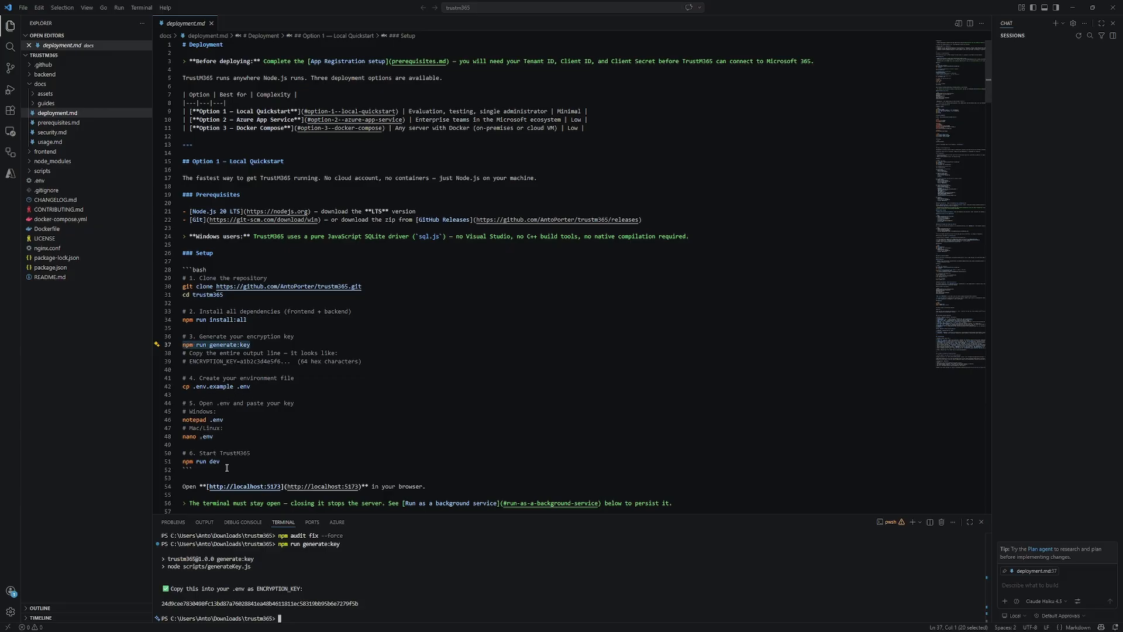
{"action": "left_click_drag", "start_coordinate": [225, 462], "coordinate": [183, 463]}
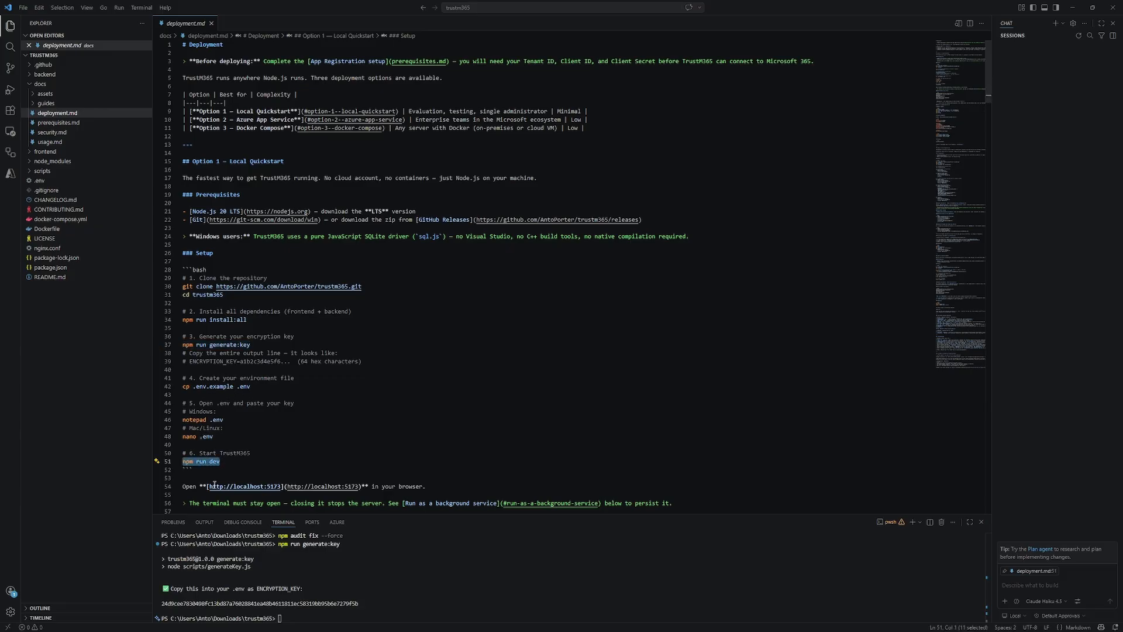
{"action": "right_click", "coordinate": [284, 619]}
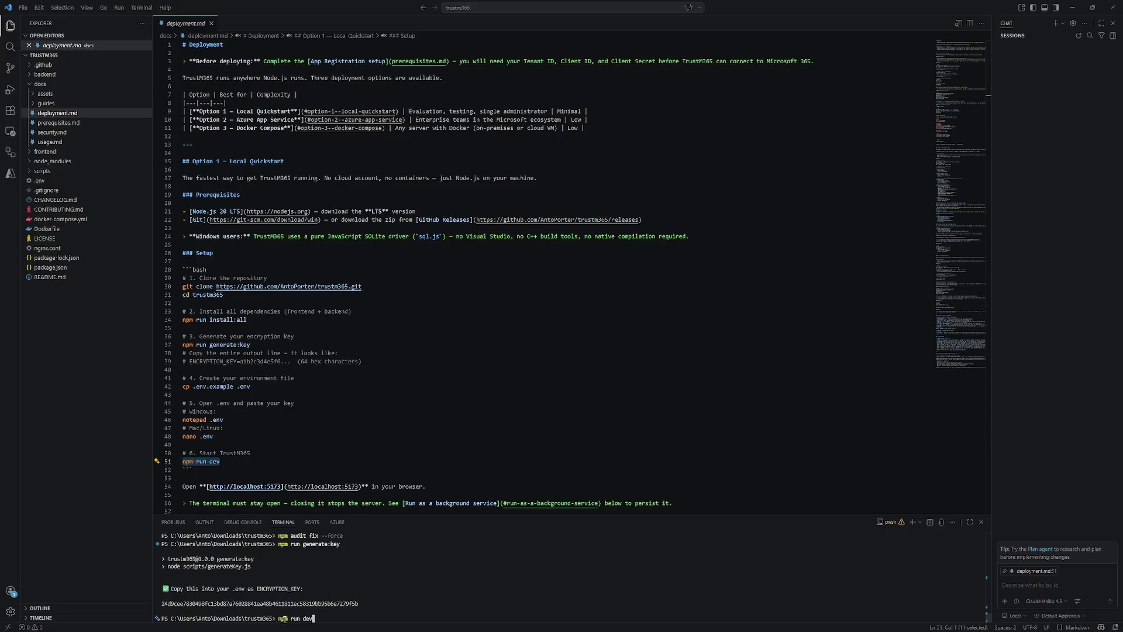
{"action": "key", "text": "Return"}
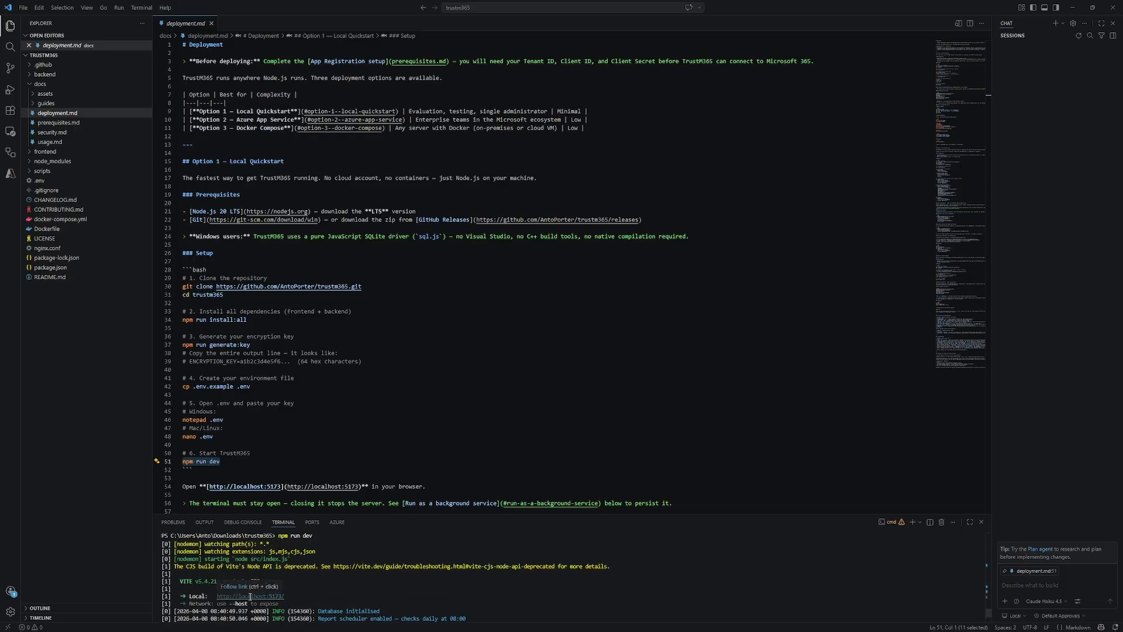
{"action": "scroll", "coordinate": [250, 596], "scroll_direction": "up", "scroll_amount": 1}
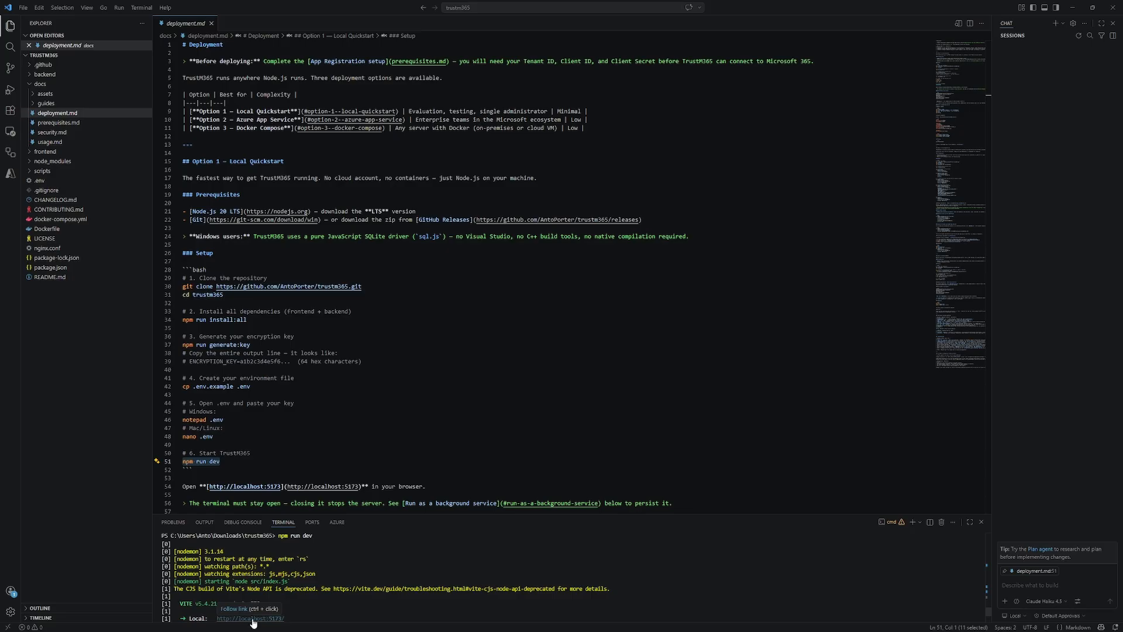
{"action": "left_click", "coordinate": [253, 619], "text": "ctrl"}
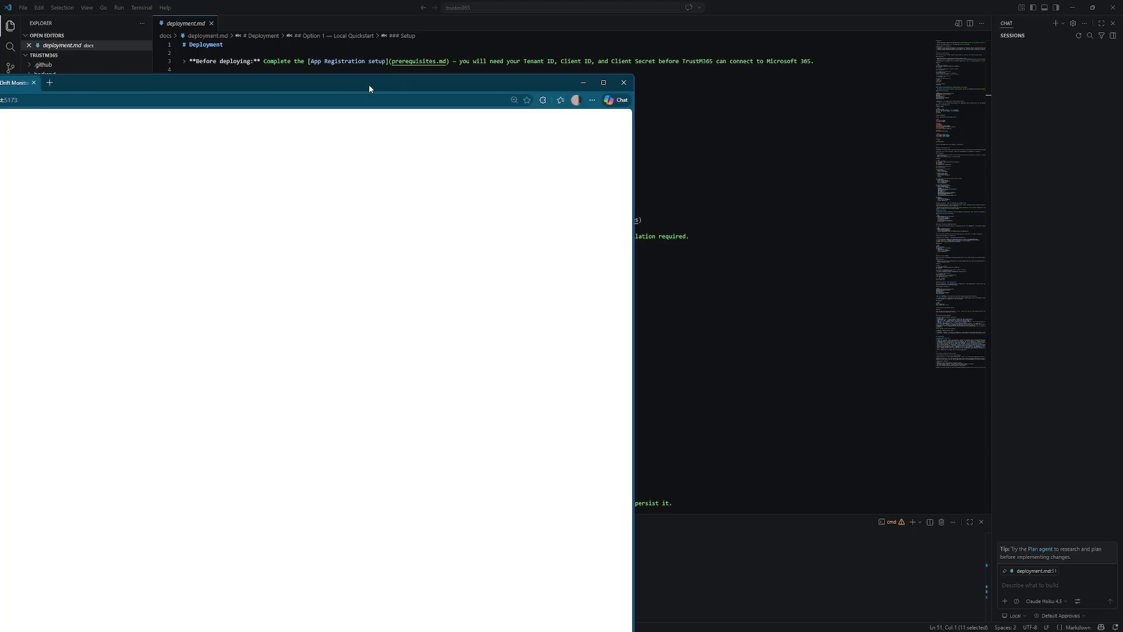
- Maximize the localhost:5173 browser window and start Register Your First Tenant
{"action": "left_click_drag", "start_coordinate": [368, 84], "coordinate": [393, 1]}
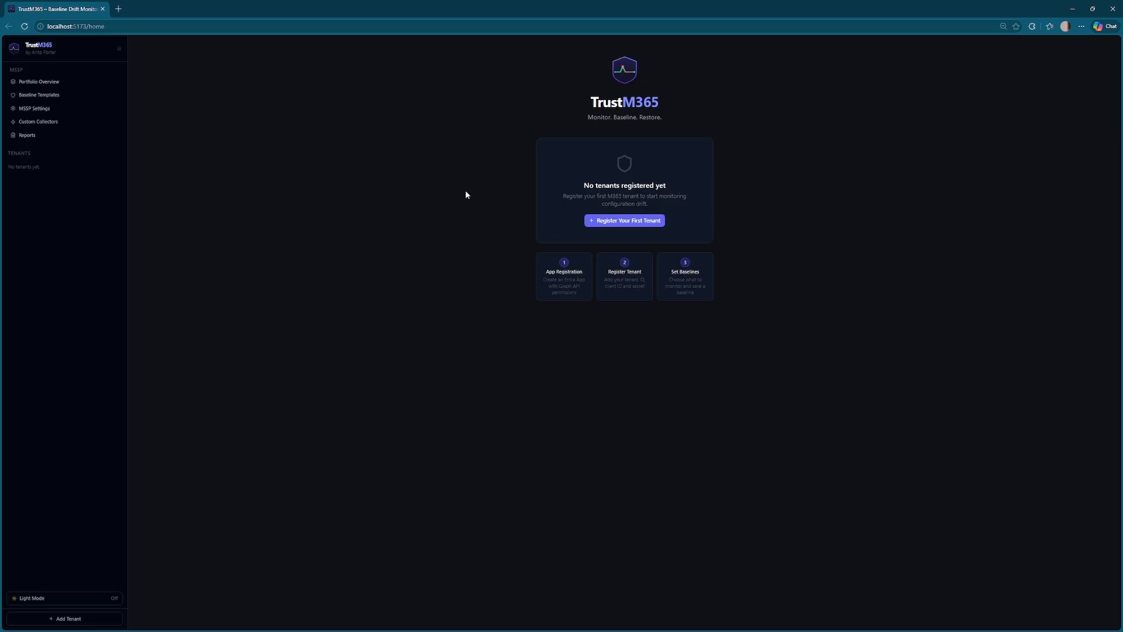
{"action": "left_click", "coordinate": [637, 220]}
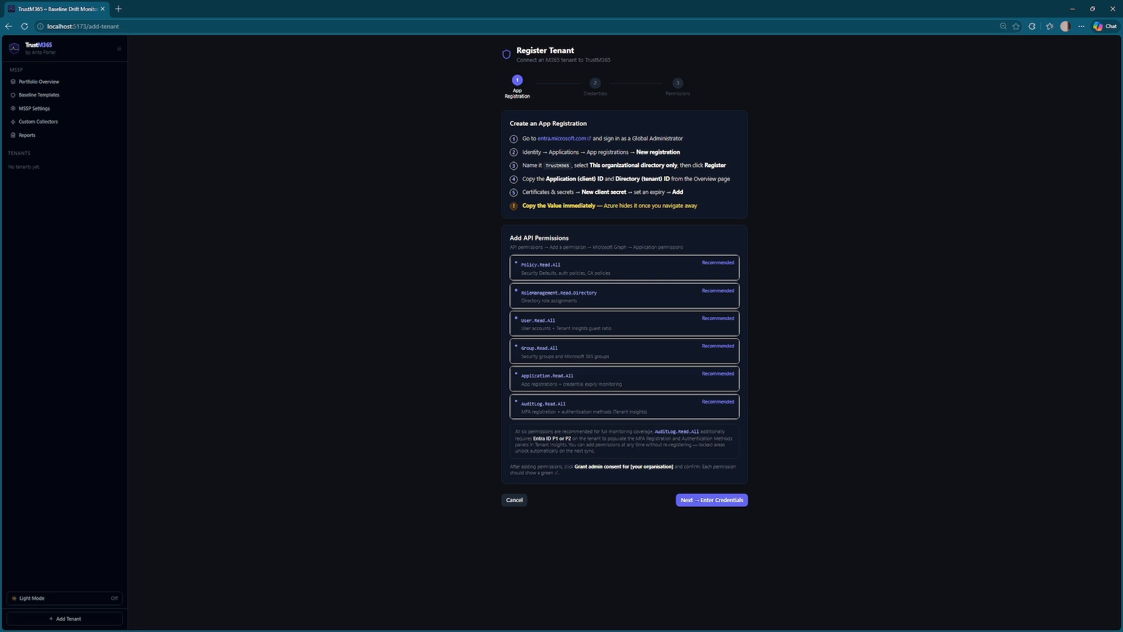
{"action": "key", "text": "alt+Tab"}
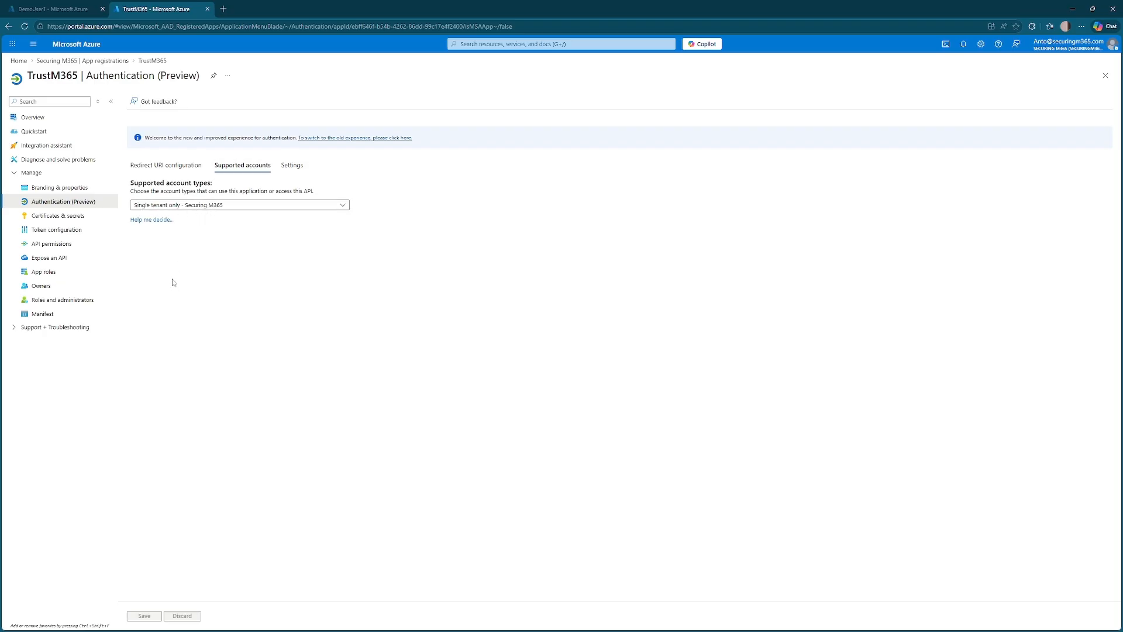
- Check the client secret under Certificates & secrets in the Azure app registration
{"action": "left_click", "coordinate": [62, 218]}
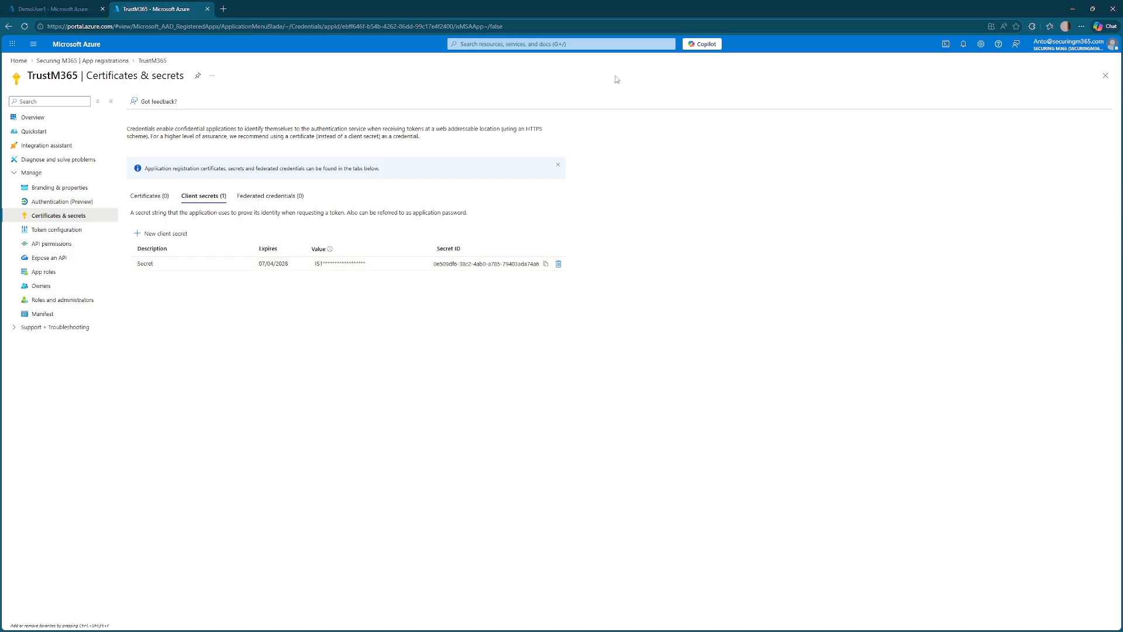
{"action": "left_click", "coordinate": [1078, 13]}
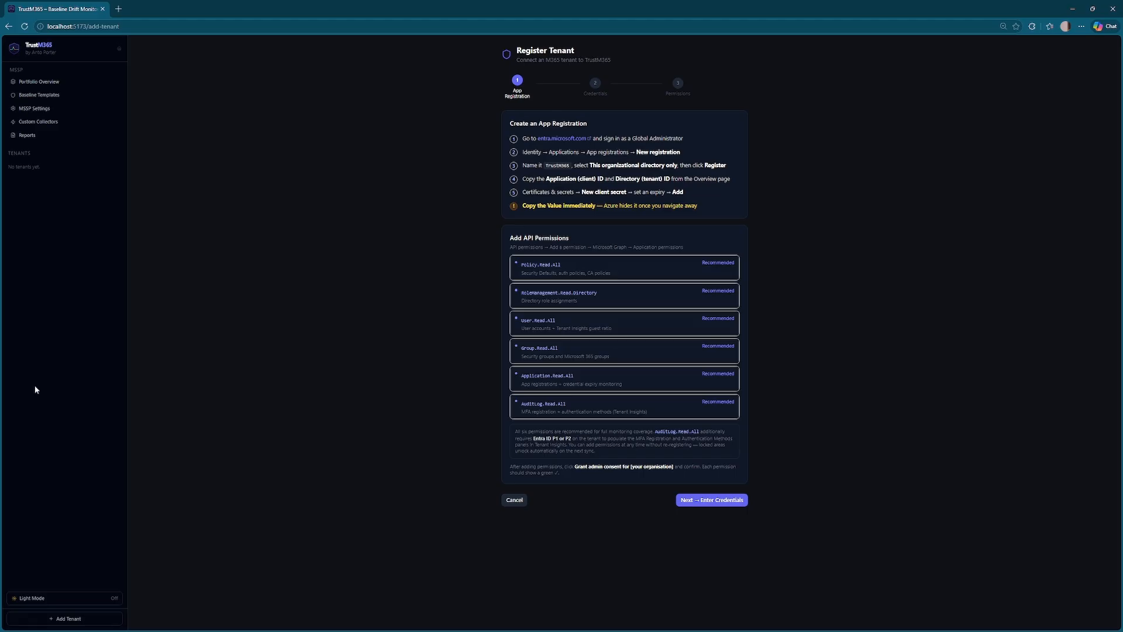
- Enter the SecuringM365 display name and directory tenant ID on the credentials step
{"action": "left_click", "coordinate": [719, 501]}
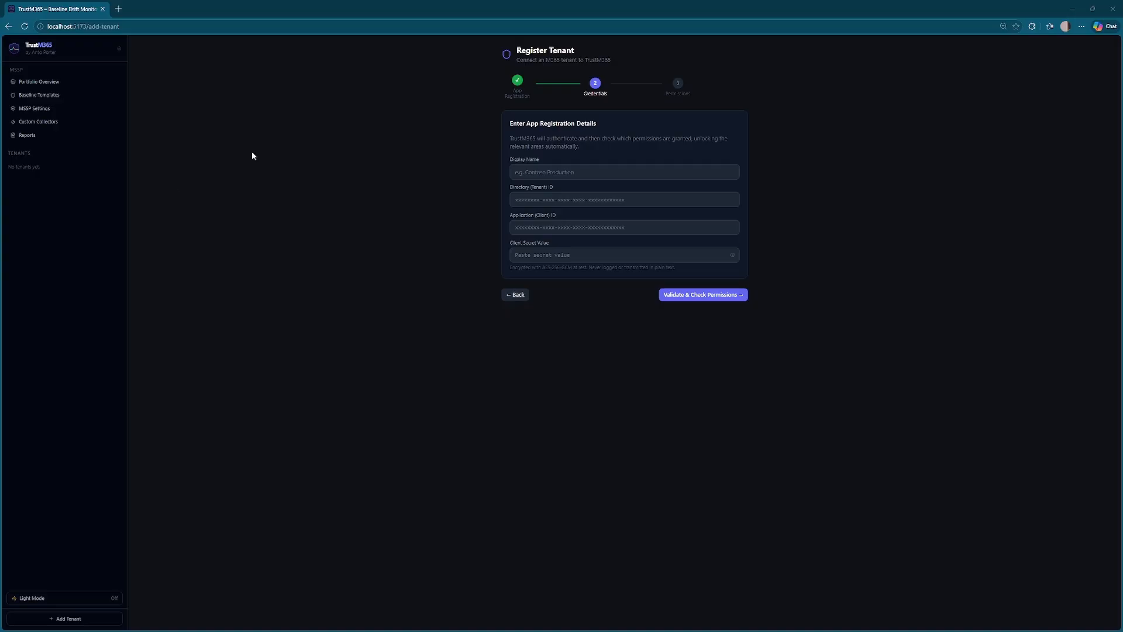
{"action": "left_click", "coordinate": [546, 170]}
{"action": "type", "text": "SecuringM365"}
{"action": "key", "text": "alt+Tab"}
{"action": "left_click", "coordinate": [546, 200]}
{"action": "type", "text": "d4eaa0d0-9f5c-47a4-bd0c-88b927cf7a9b"}
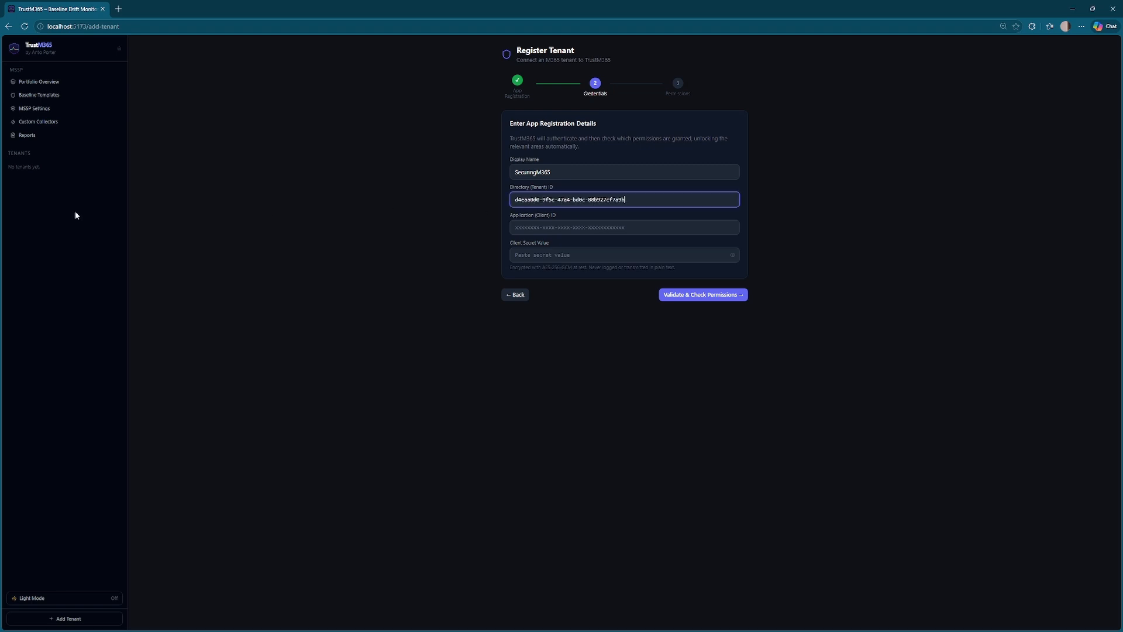
- Add the client ID and client secret, validate permissions, and register the tenant
{"action": "key", "text": "alt+Tab"}
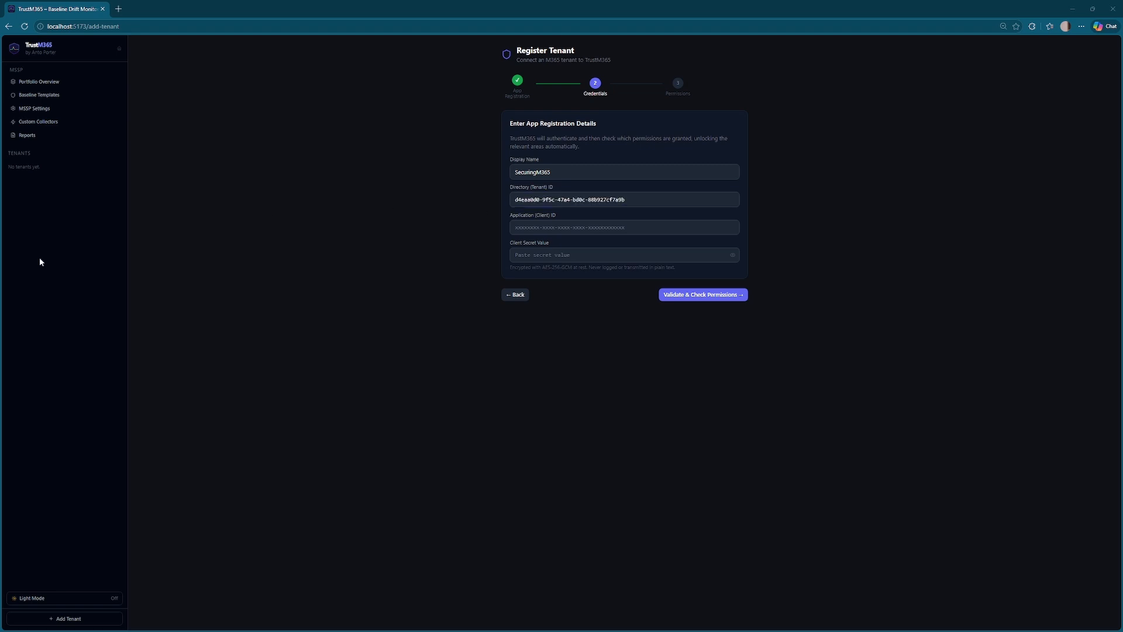
{"action": "left_click", "coordinate": [527, 226]}
{"action": "type", "text": "ebff646f-b54b-4262-86dd-99c17e4f2400"}
{"action": "key", "text": "alt+Tab"}
{"action": "left_click", "coordinate": [524, 255]}
{"action": "key", "text": "ctrl+v"}
{"action": "left_click", "coordinate": [693, 294]}
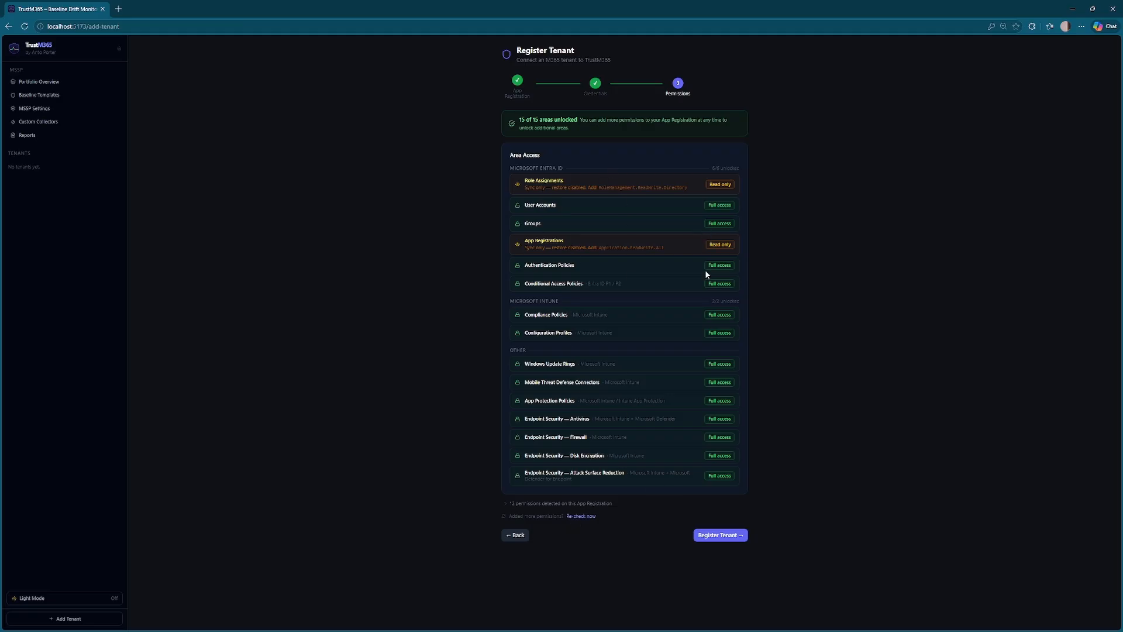
{"action": "left_click", "coordinate": [730, 540]}
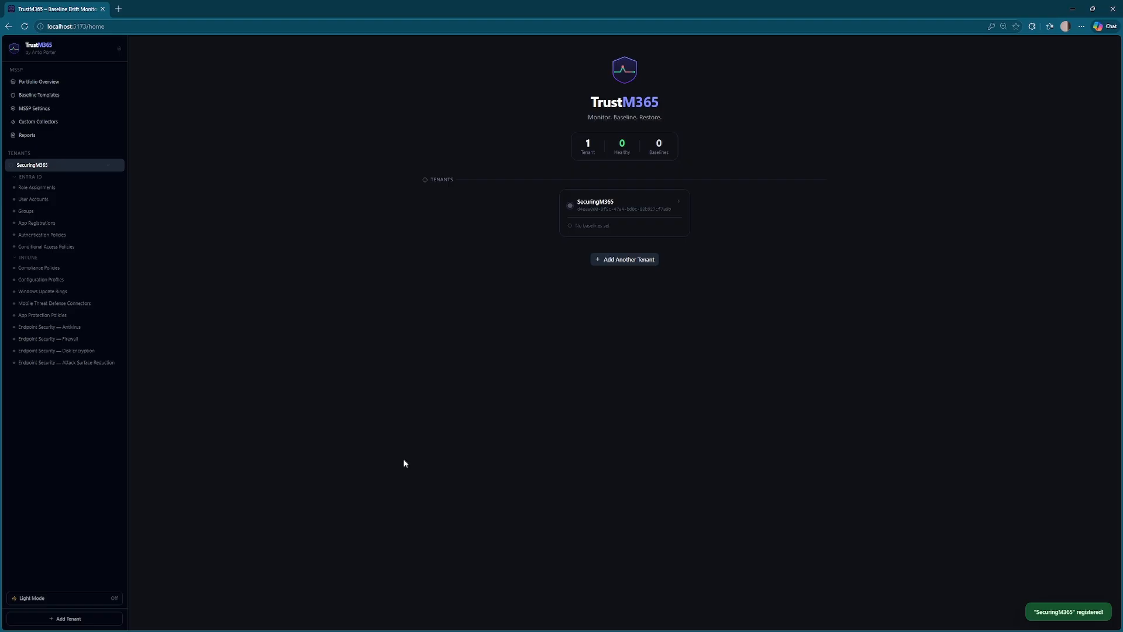
- Start another tenant named ContosoDemo and paste its directory tenant ID
{"action": "left_click", "coordinate": [621, 262]}
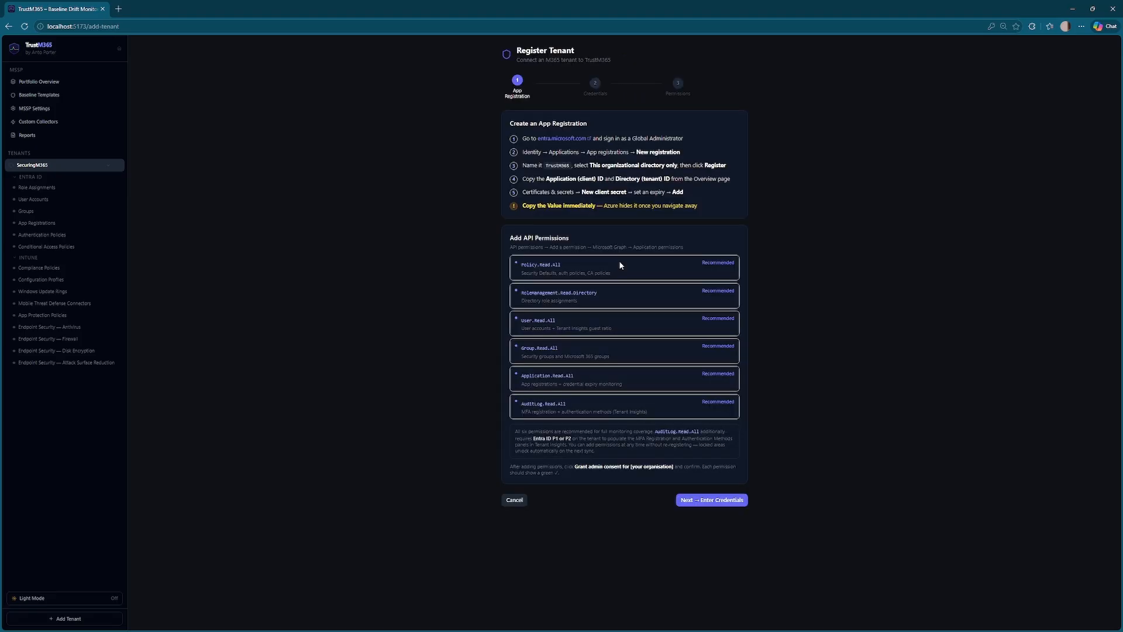
{"action": "left_click", "coordinate": [730, 501]}
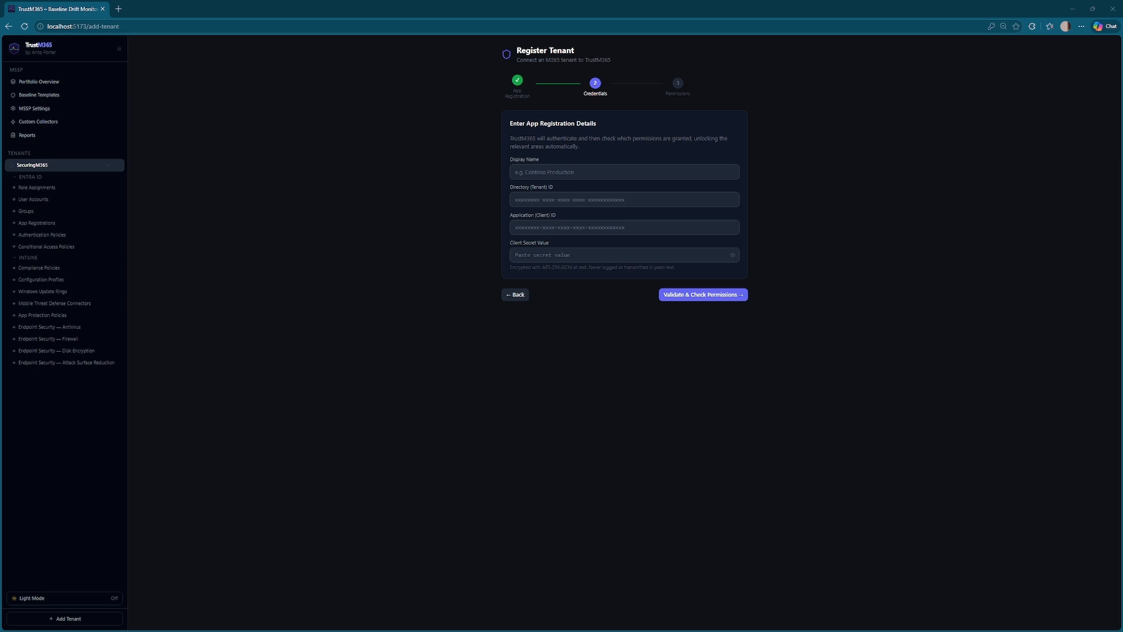
{"action": "left_click", "coordinate": [514, 170]}
{"action": "type", "text": "ContosoDemo"}
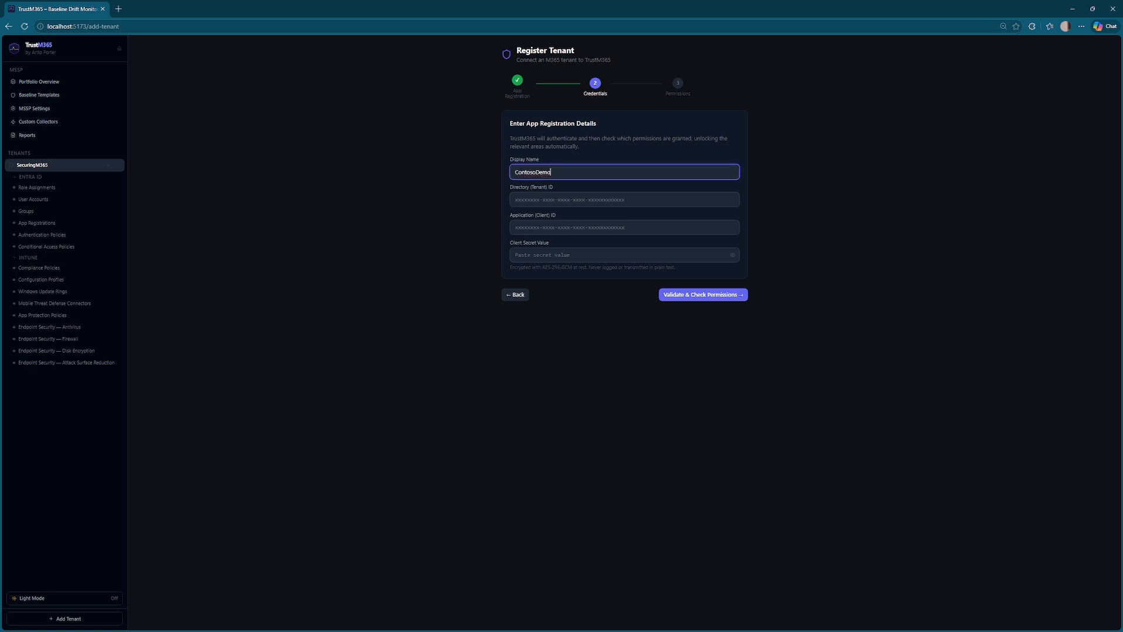
{"action": "key", "text": "alt+Tab"}
{"action": "left_click", "coordinate": [544, 199]}
{"action": "type", "text": "ffa29424-957f-44aa-8700-567ffde69714"}
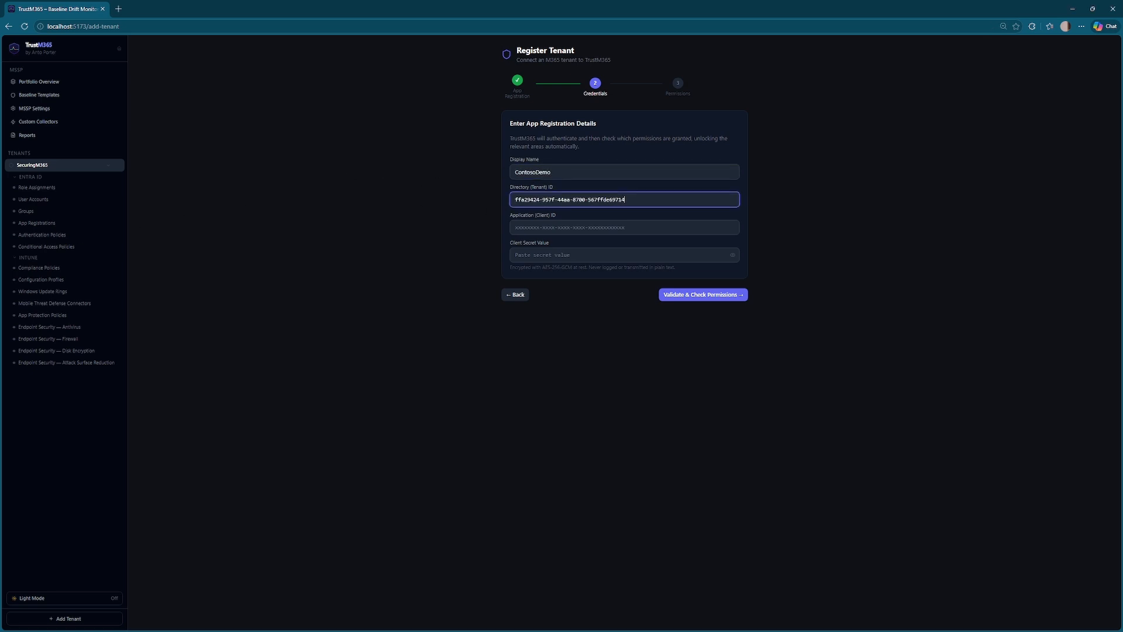
- Paste ContosoDemo's client ID and secret, validate, register it, and return home
{"action": "key", "text": "alt+Tab"}
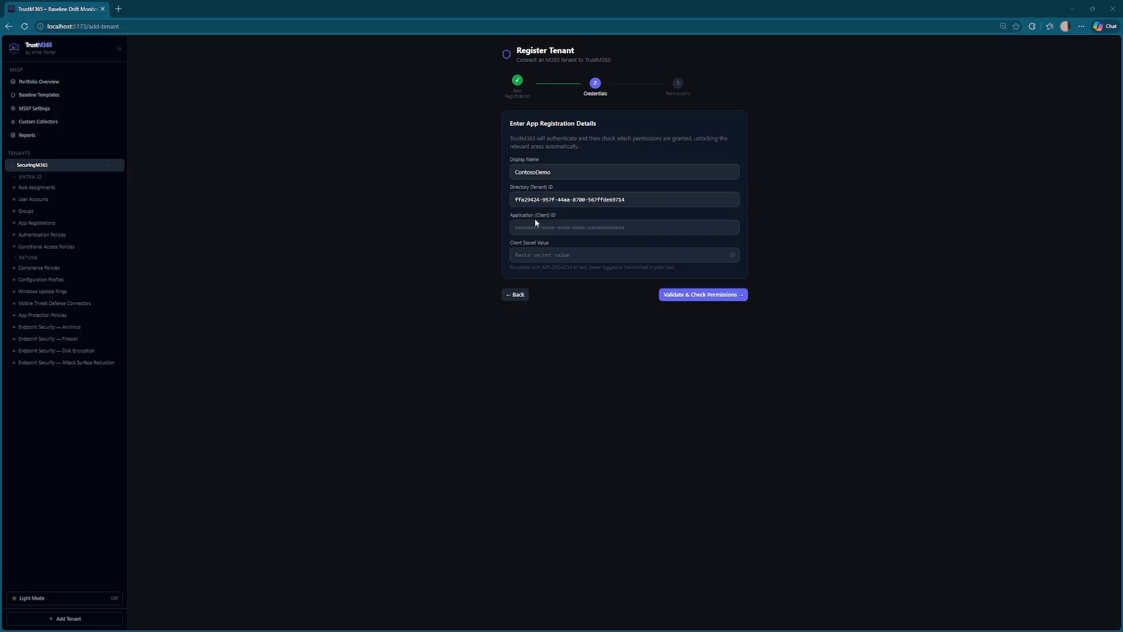
{"action": "left_click", "coordinate": [535, 225]}
{"action": "key", "text": "ctrl+v"}
{"action": "key", "text": "alt+Tab"}
{"action": "left_click", "coordinate": [536, 255]}
{"action": "key", "text": "ctrl+v"}
{"action": "left_click", "coordinate": [679, 295]}
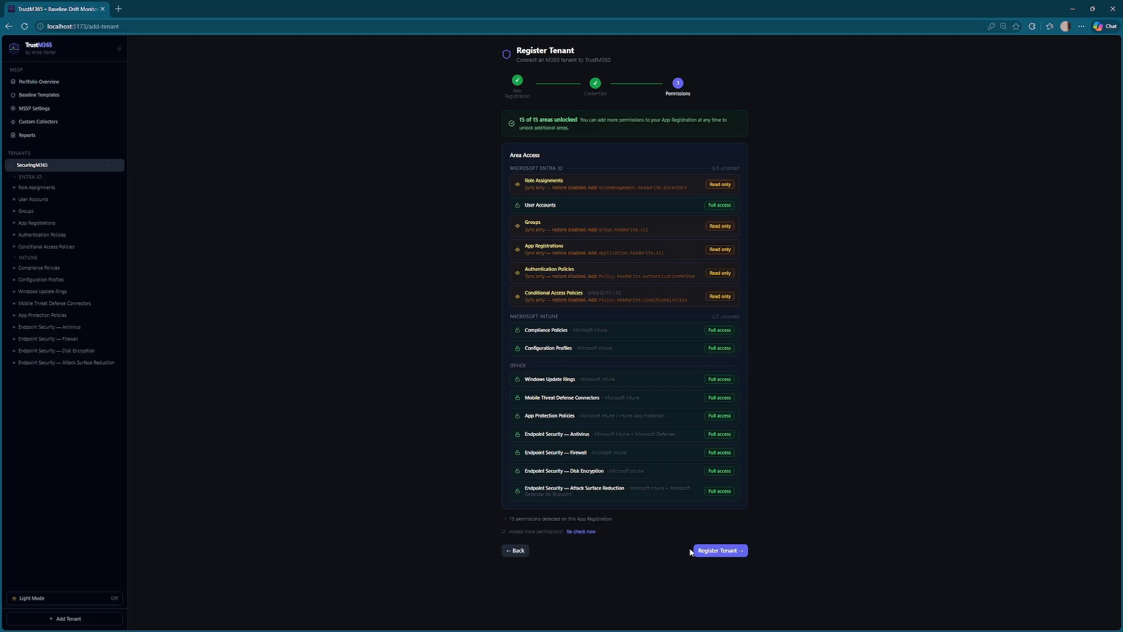
{"action": "left_click", "coordinate": [724, 550]}
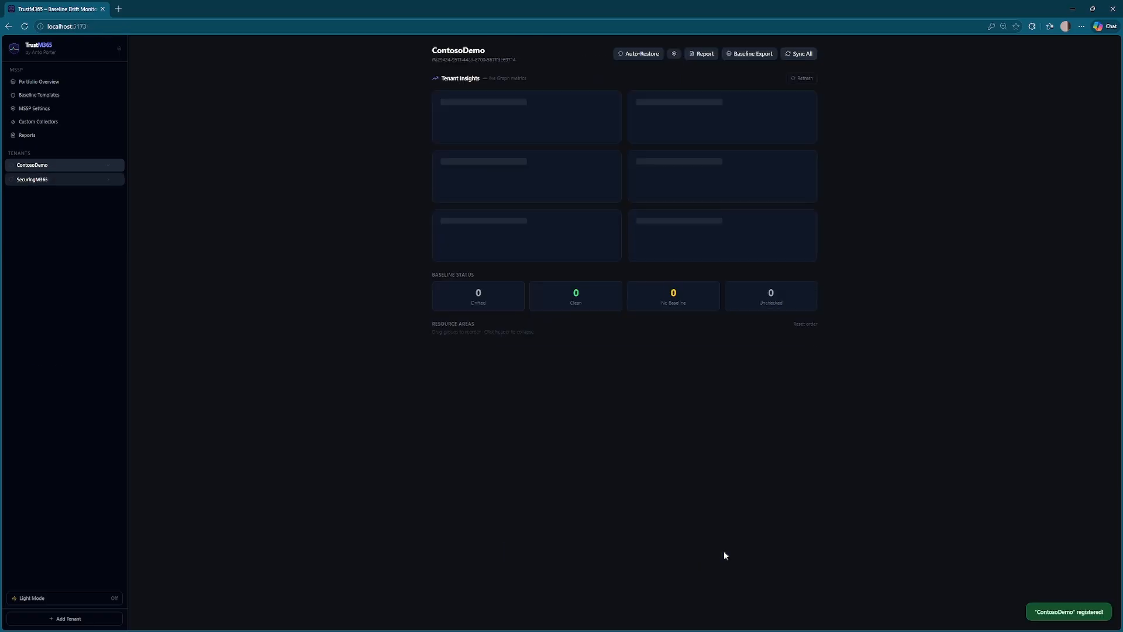
{"action": "left_click", "coordinate": [41, 49]}
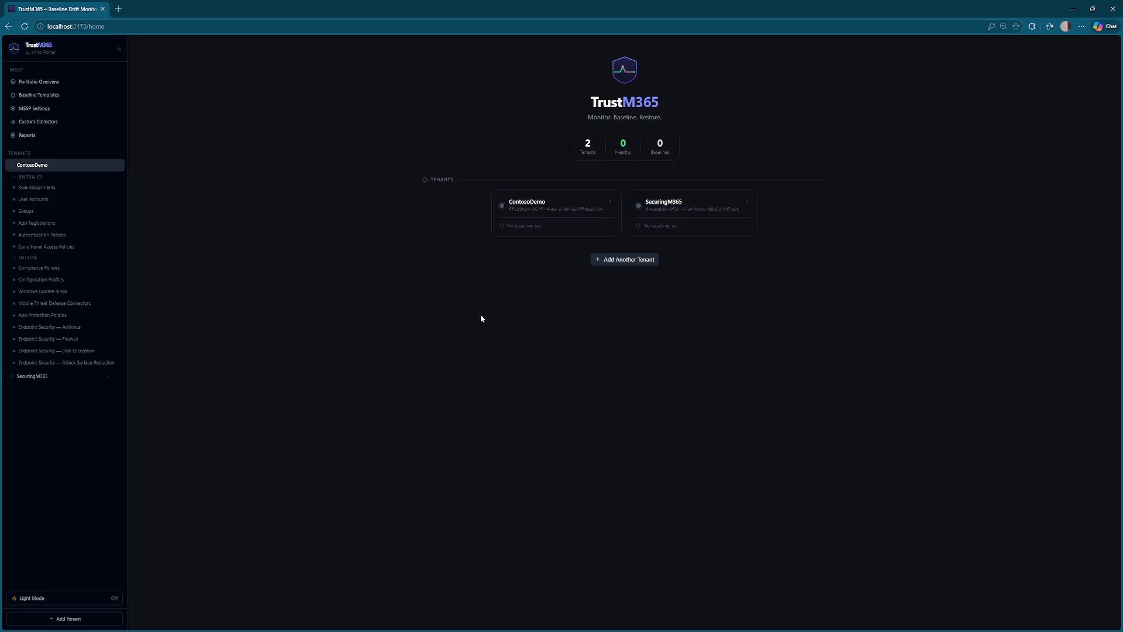
- Open SecuringM365's dashboard, collapse the Microsoft Intune areas, and go to User Accounts
{"action": "left_click", "coordinate": [687, 227]}
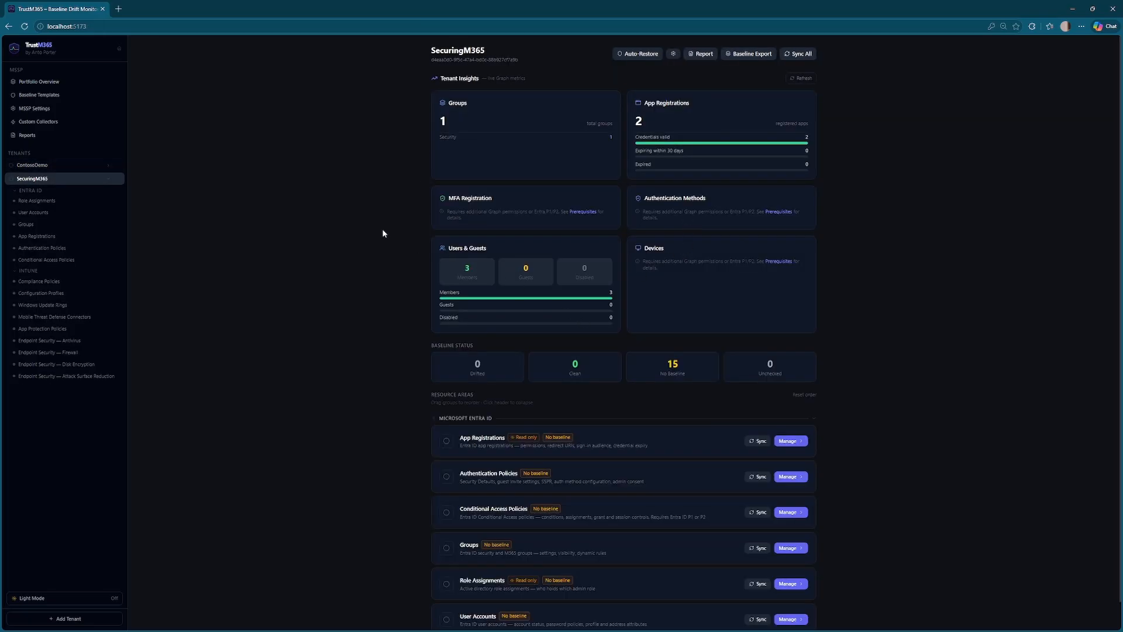
{"action": "scroll", "coordinate": [359, 305], "scroll_direction": "down", "scroll_amount": 1}
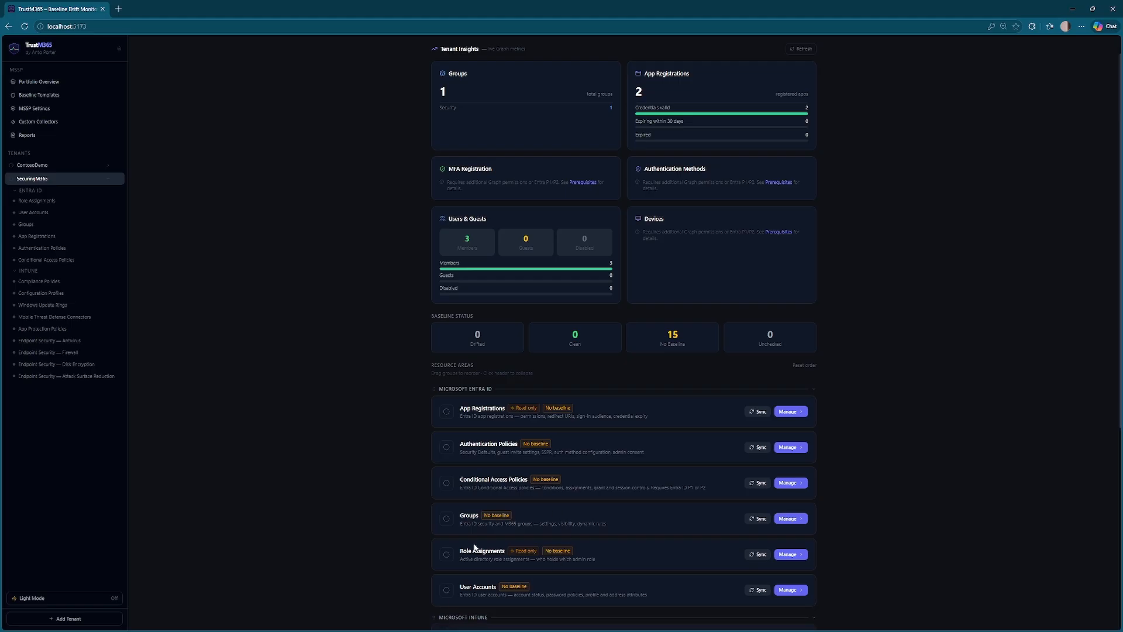
{"action": "left_click", "coordinate": [471, 616]}
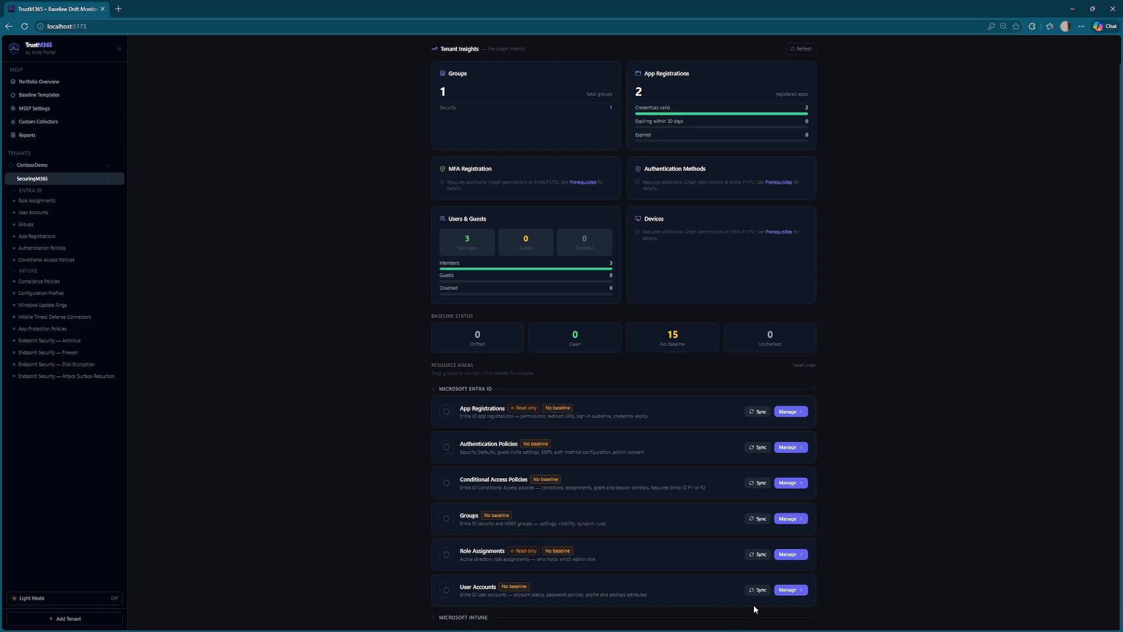
{"action": "left_click", "coordinate": [793, 591]}
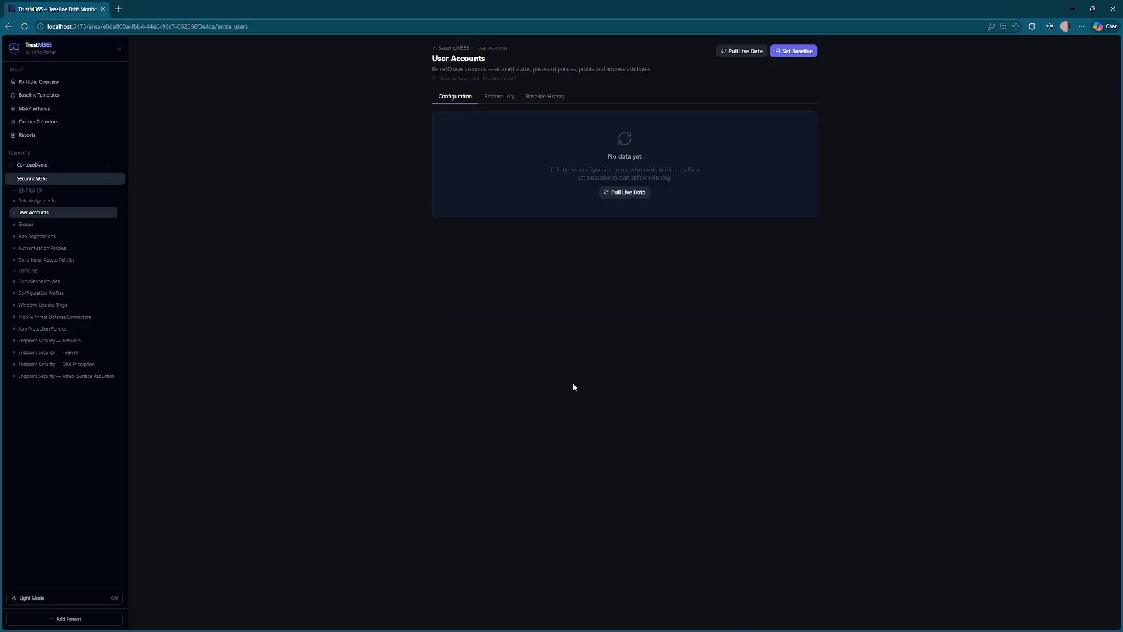
- Pull live User Accounts data for SecuringM365, listing three users without a baseline
{"action": "left_click", "coordinate": [731, 52]}
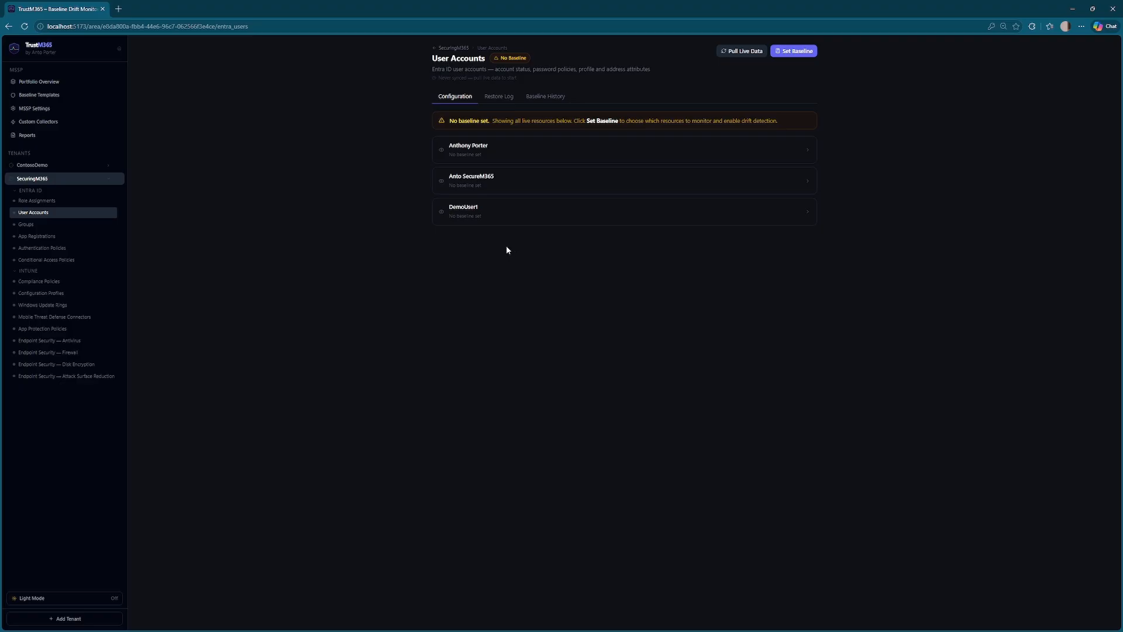
- Start a baseline including the demo user, monitoring only Display Name, Job Title and Office Location
{"action": "left_click", "coordinate": [801, 51]}
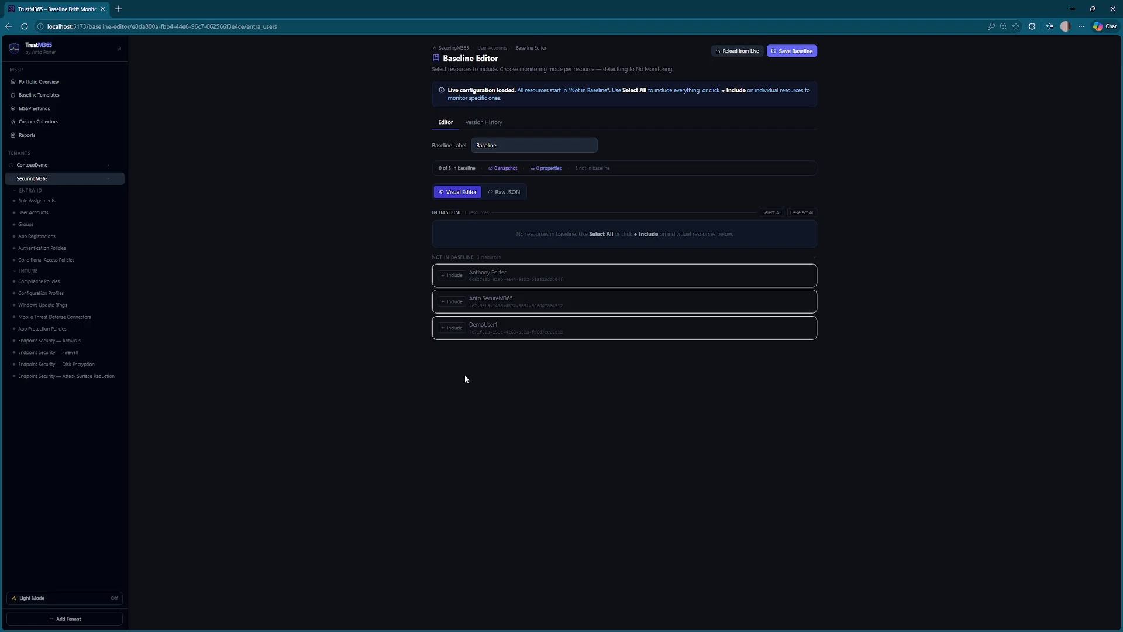
{"action": "left_click", "coordinate": [453, 330]}
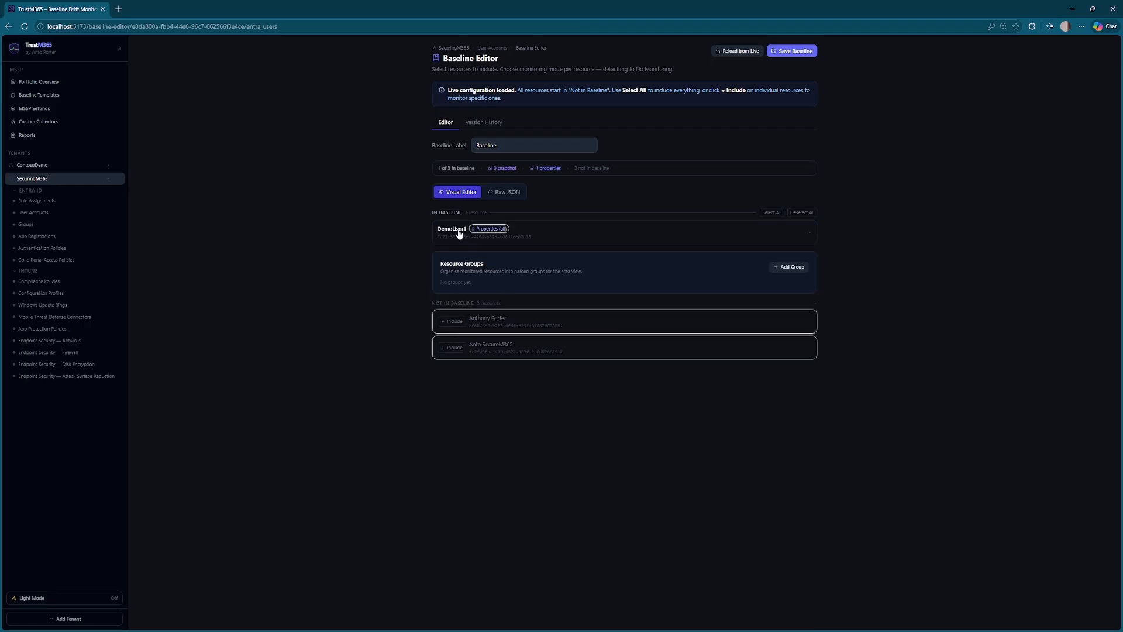
{"action": "left_click", "coordinate": [573, 240]}
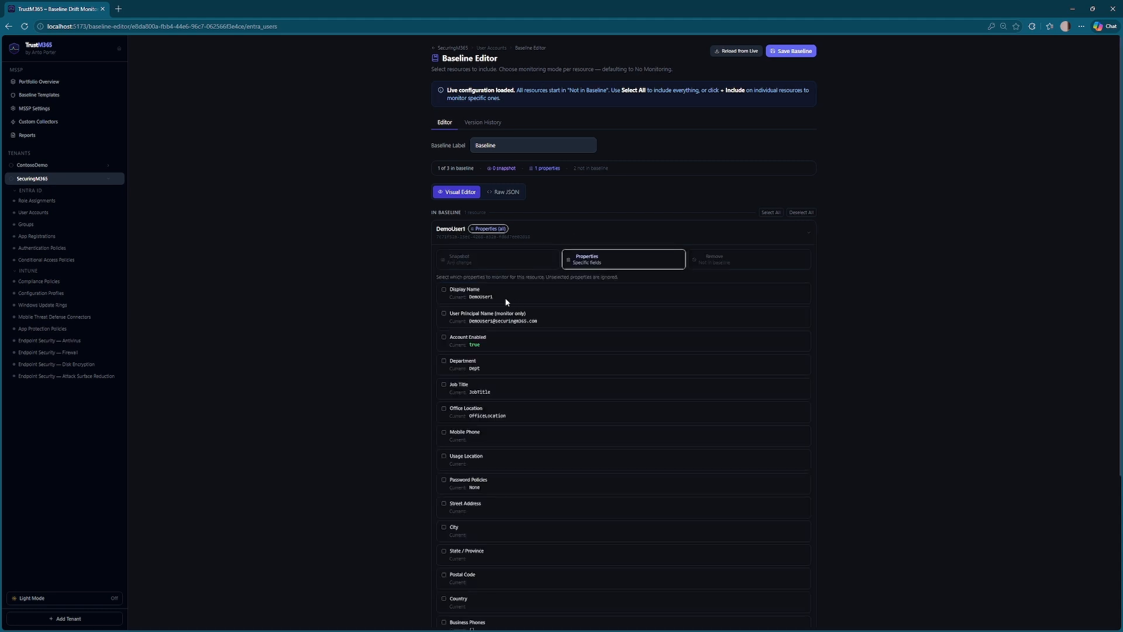
{"action": "left_click", "coordinate": [479, 264]}
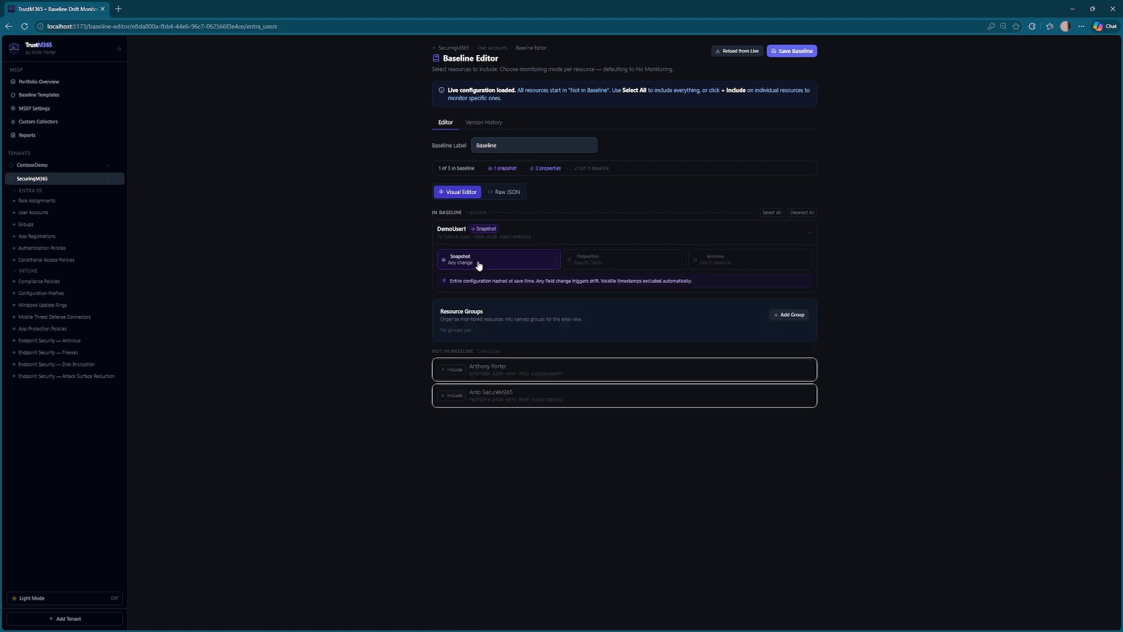
{"action": "left_click", "coordinate": [610, 263]}
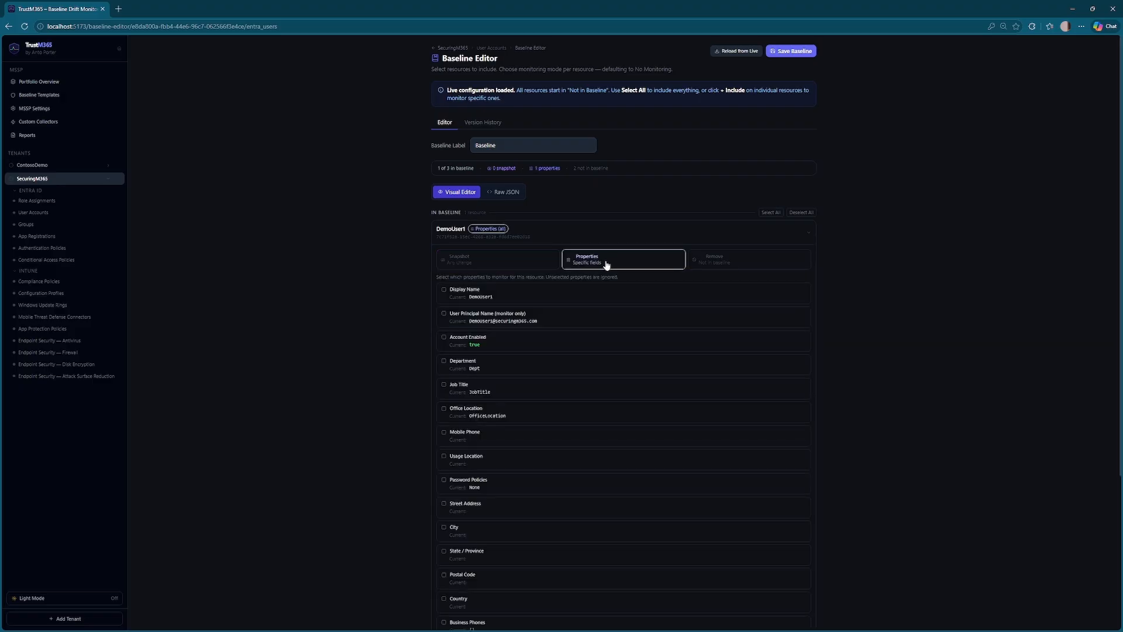
{"action": "left_click", "coordinate": [443, 291]}
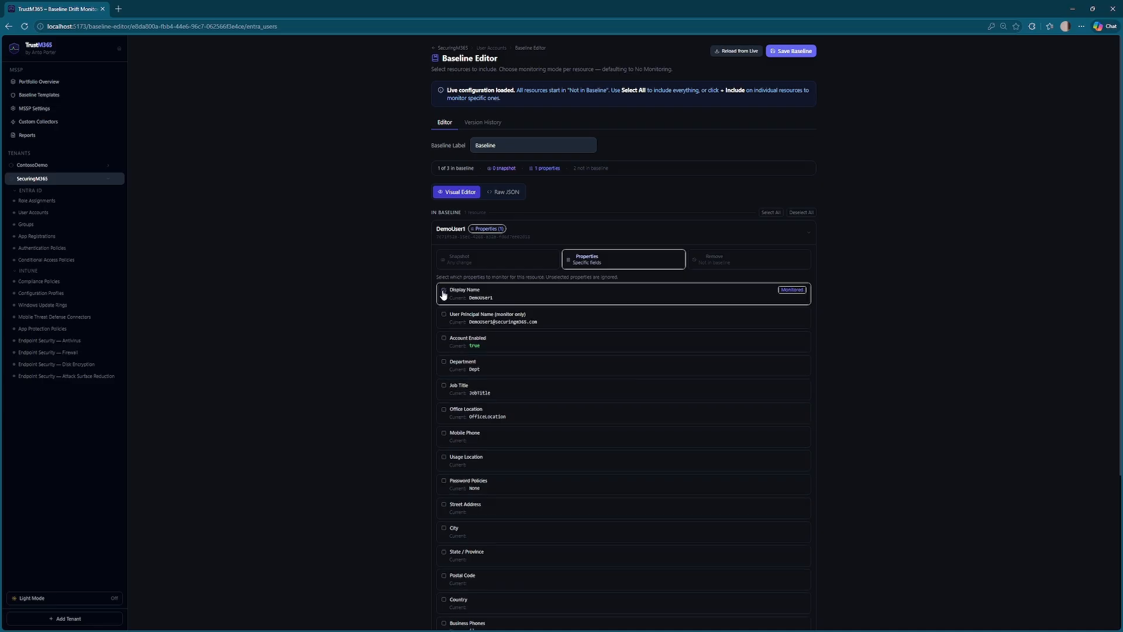
{"action": "left_click", "coordinate": [444, 386]}
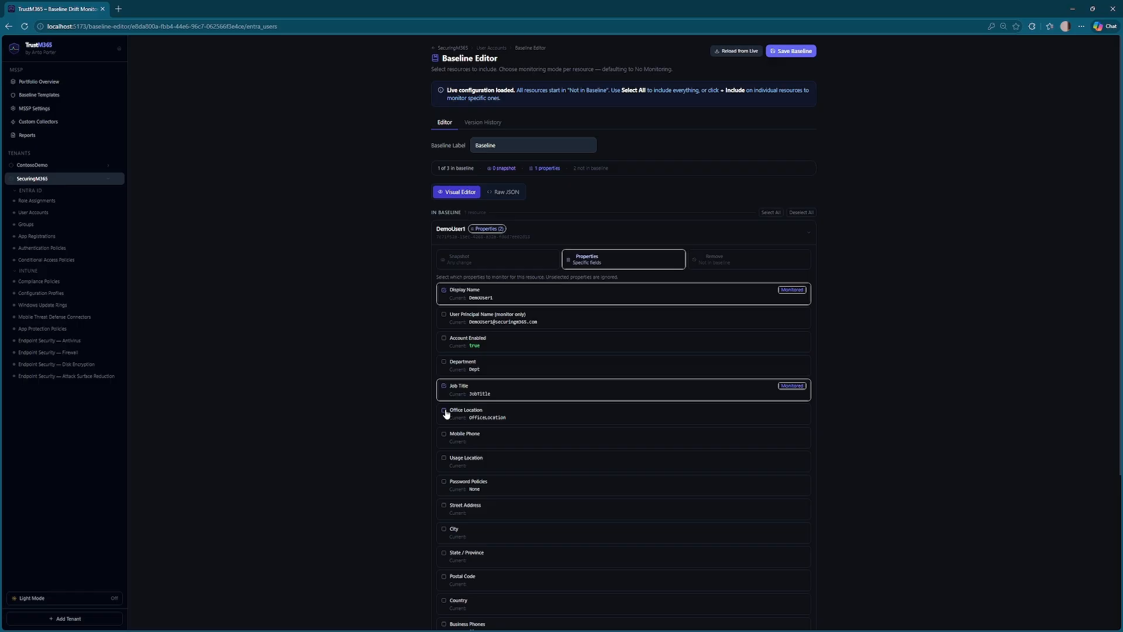
{"action": "left_click", "coordinate": [445, 411]}
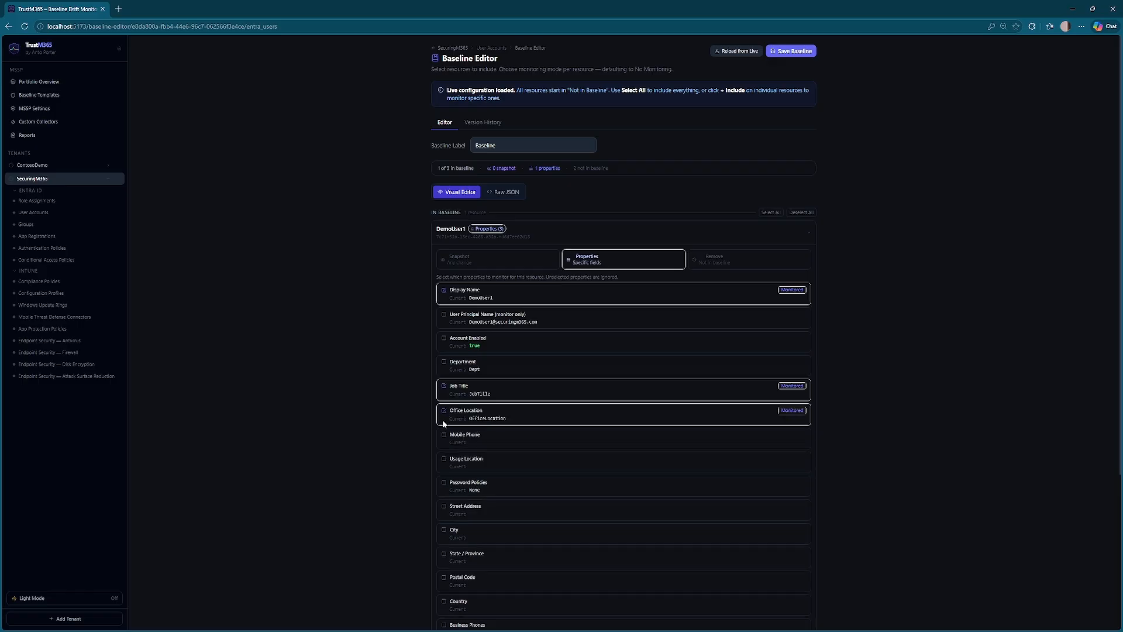
- Rename the baseline label to Baseline-User
{"action": "left_click", "coordinate": [563, 151]}
{"action": "type", "text": "User"}
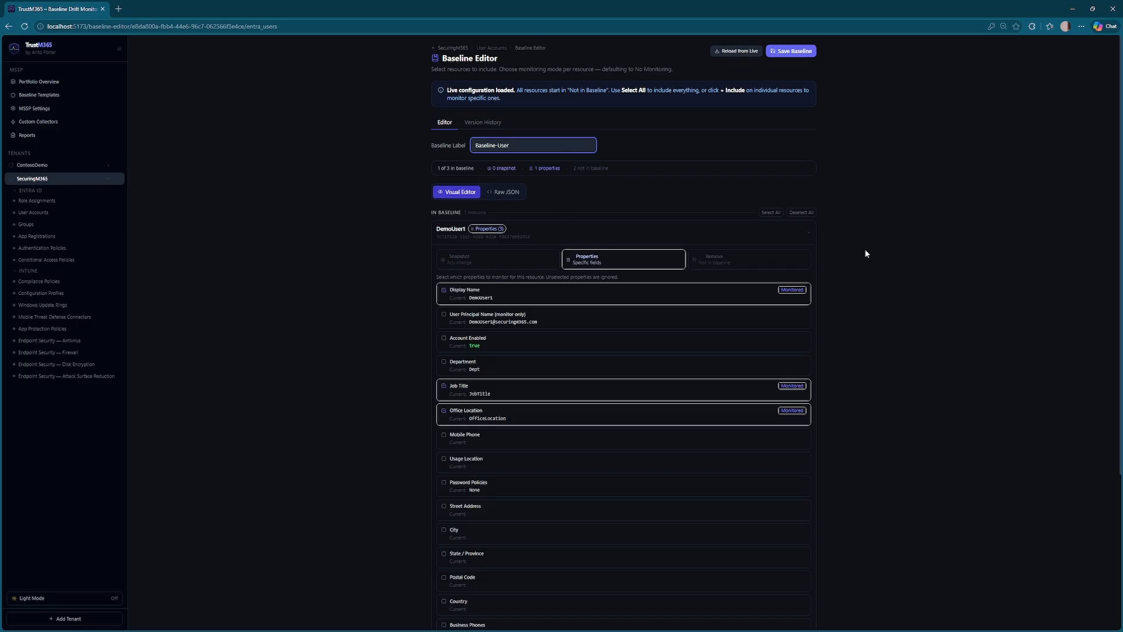
{"action": "left_click", "coordinate": [866, 264]}
{"action": "scroll", "coordinate": [867, 316], "scroll_direction": "down", "scroll_amount": 4}
{"action": "scroll", "coordinate": [830, 497], "scroll_direction": "up", "scroll_amount": 4}
{"action": "scroll", "coordinate": [832, 503], "scroll_direction": "down", "scroll_amount": 4}
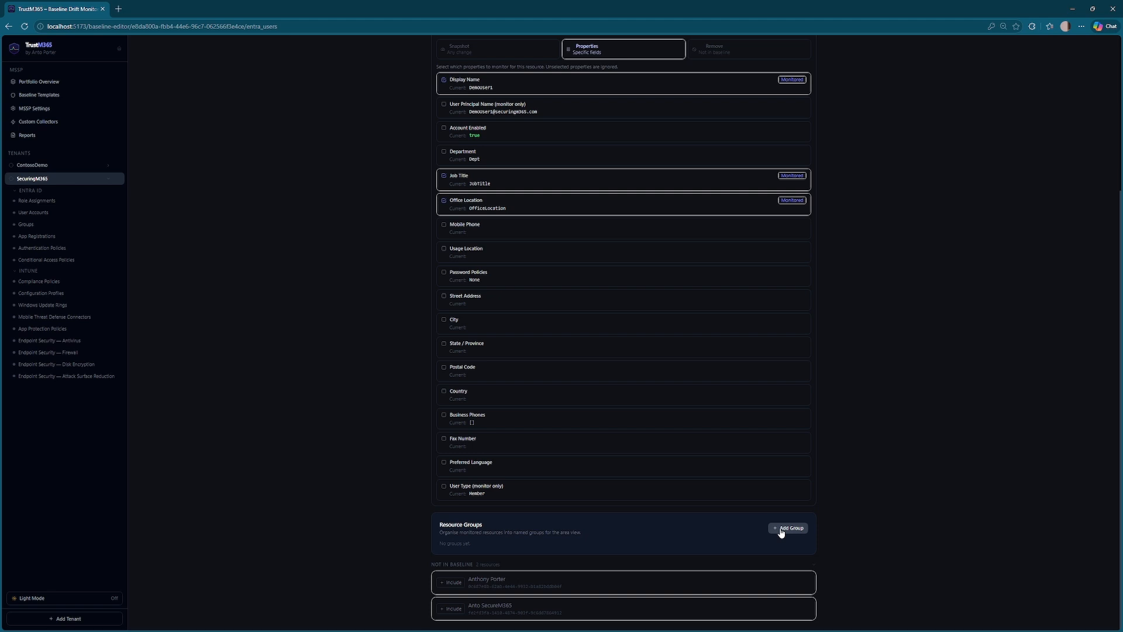
- Create a group named 'Users' and place the demo user in it
{"action": "left_click", "coordinate": [787, 529]}
{"action": "type", "text": "Users"}
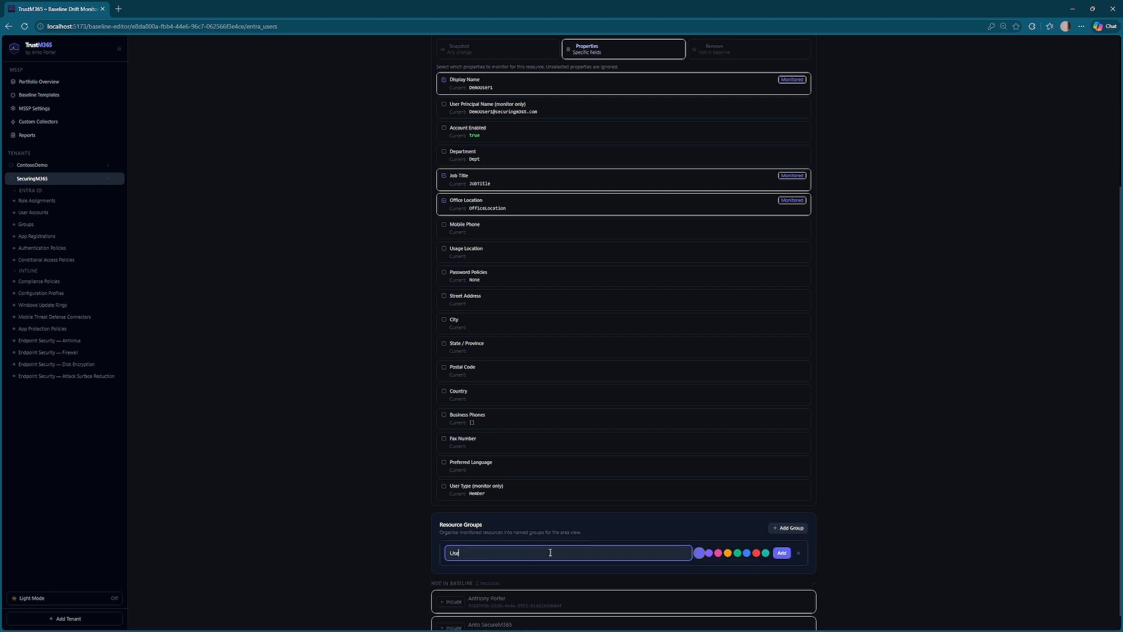
{"action": "key", "text": "Return"}
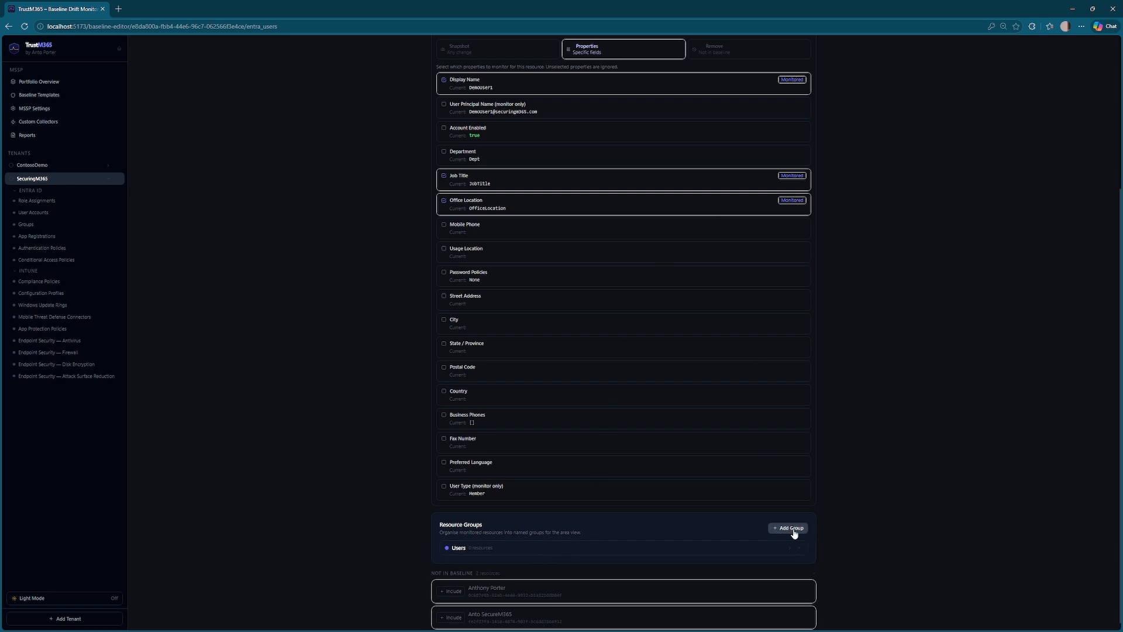
{"action": "left_click", "coordinate": [790, 549]}
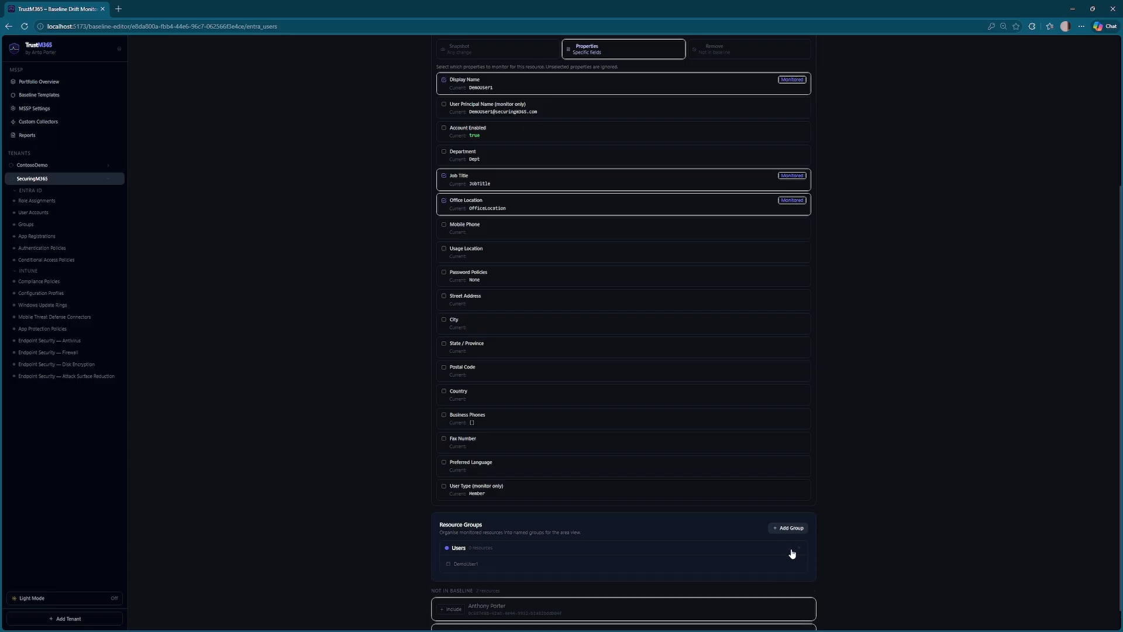
{"action": "left_click", "coordinate": [454, 563]}
- Save the baseline and pull the latest live user data
{"action": "scroll", "coordinate": [391, 468], "scroll_direction": "up", "scroll_amount": 1}
{"action": "scroll", "coordinate": [390, 468], "scroll_direction": "down", "scroll_amount": 1}
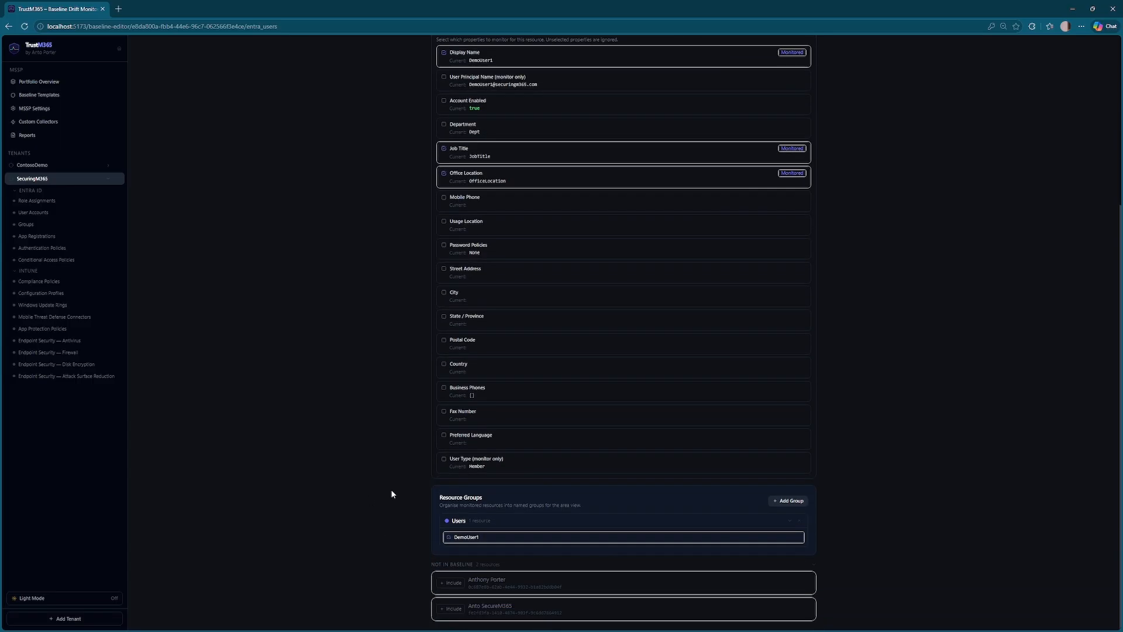
{"action": "scroll", "coordinate": [391, 489], "scroll_direction": "up", "scroll_amount": 4}
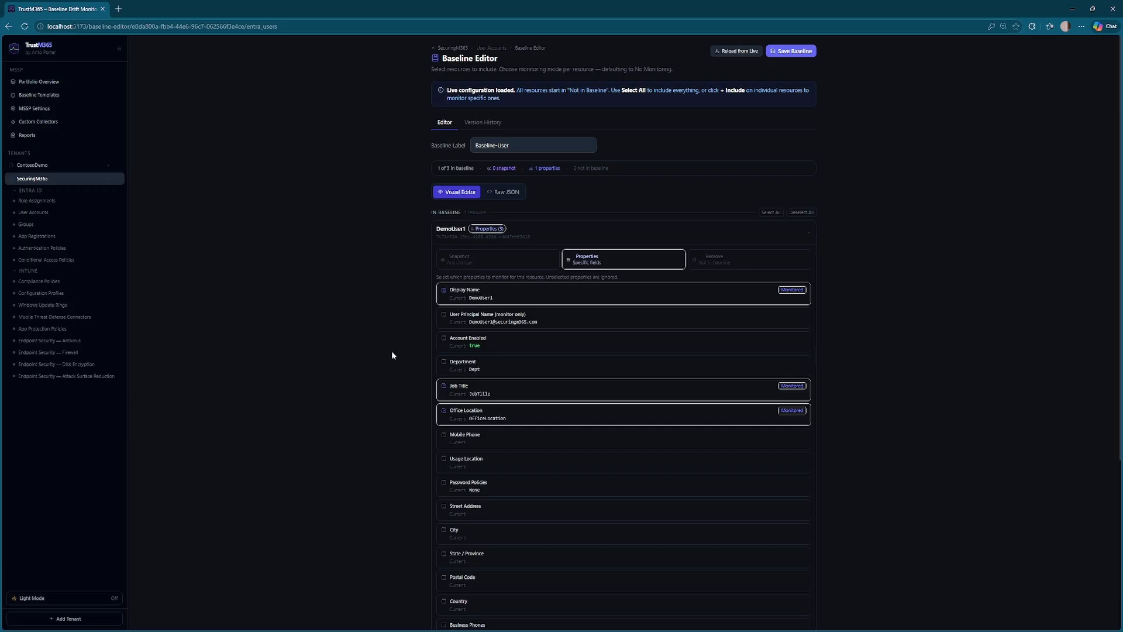
{"action": "left_click", "coordinate": [793, 51]}
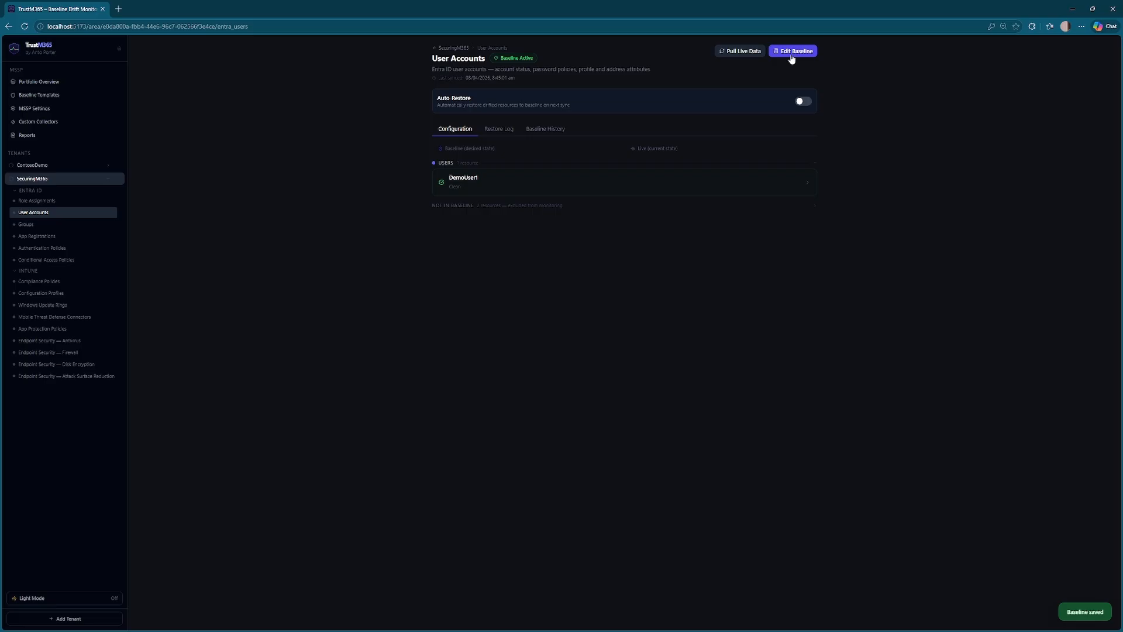
{"action": "left_click", "coordinate": [735, 51]}
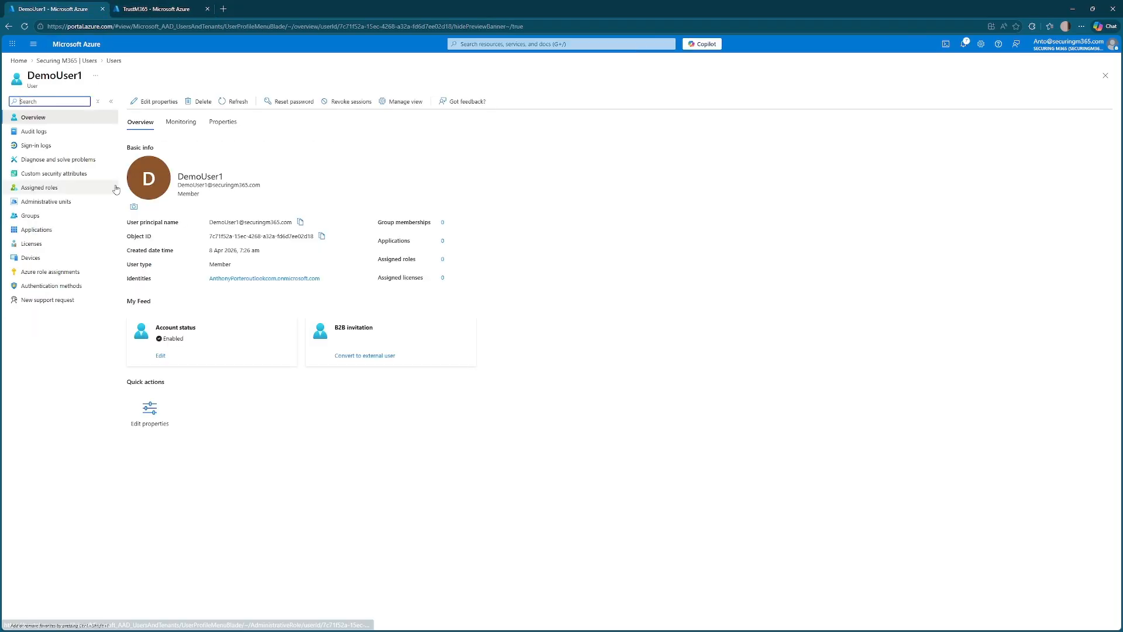
- Change the demo user's display name to 'Demo Broken1'
{"action": "left_click", "coordinate": [163, 108]}
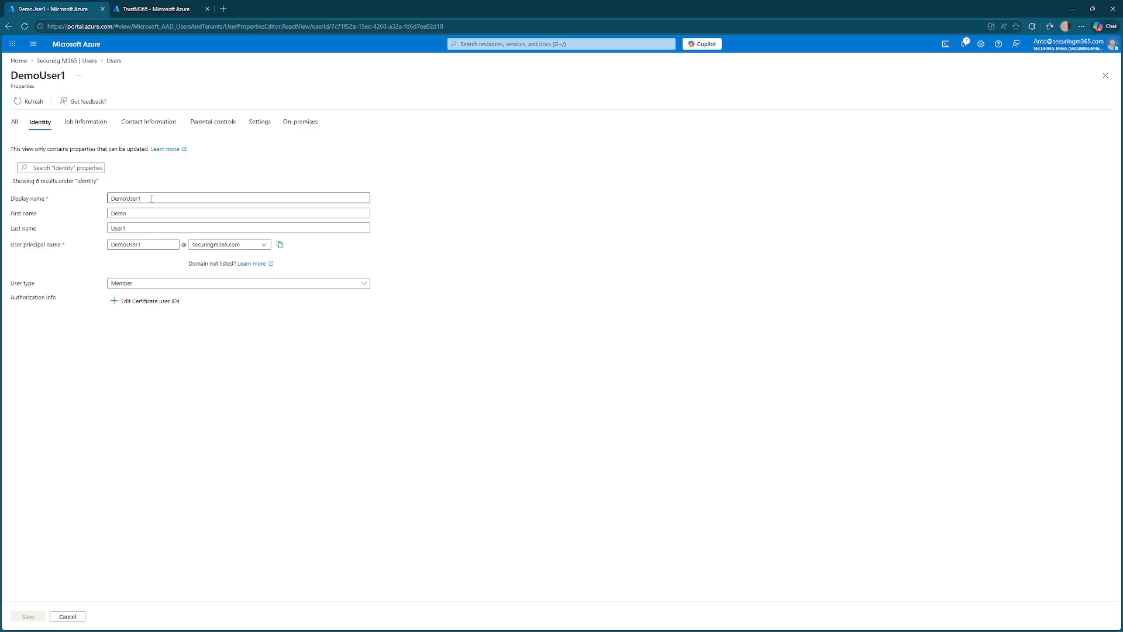
{"action": "double_click", "coordinate": [351, 197]}
{"action": "type", "text": "Demo Broken1"}
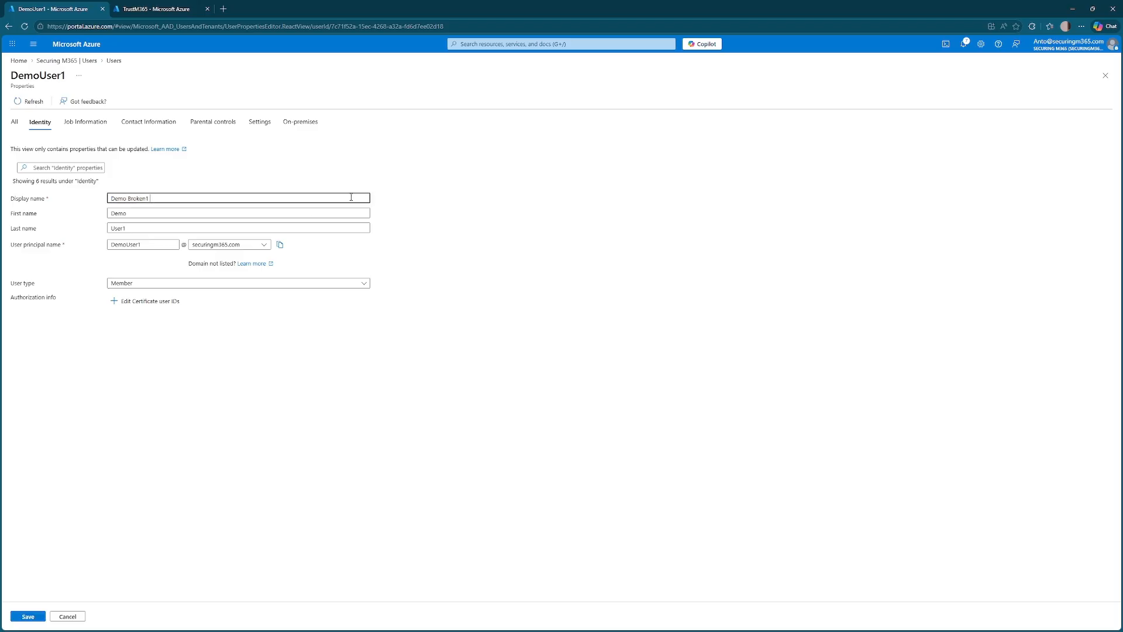
- Set the job title to 'Not a Job' and save the user's properties
{"action": "left_click", "coordinate": [99, 127]}
{"action": "left_click", "coordinate": [152, 199]}
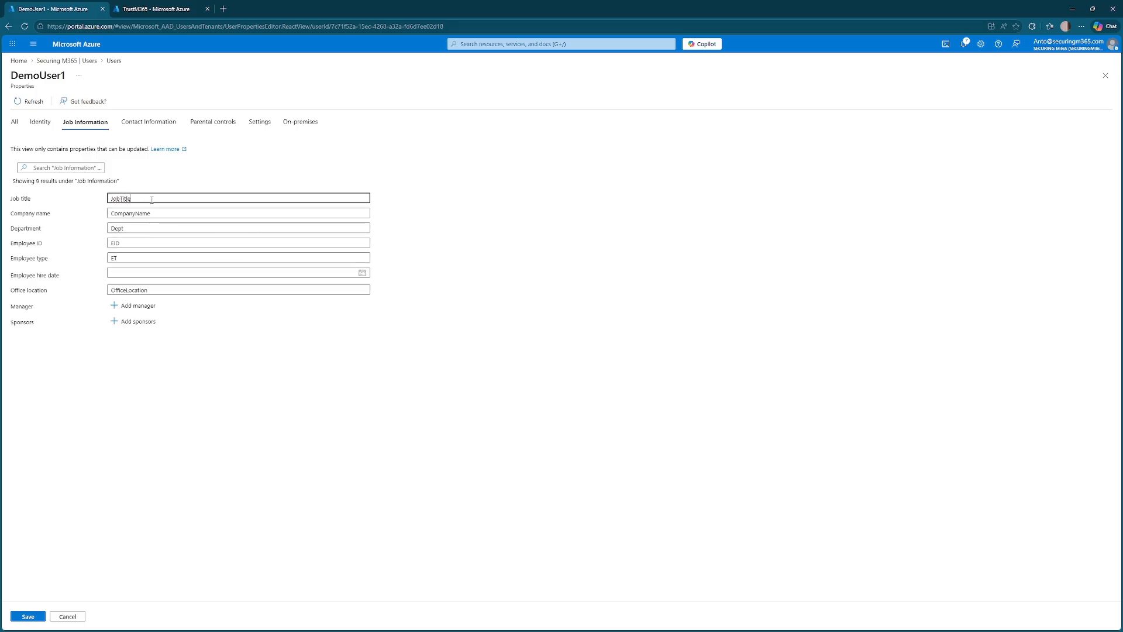
{"action": "double_click", "coordinate": [151, 199]}
{"action": "type", "text": "Not"}
{"action": "key", "text": "BackSpace"}
{"action": "key", "text": "BackSpace"}
{"action": "type", "text": "ot a Job"}
{"action": "key", "text": "Tab"}
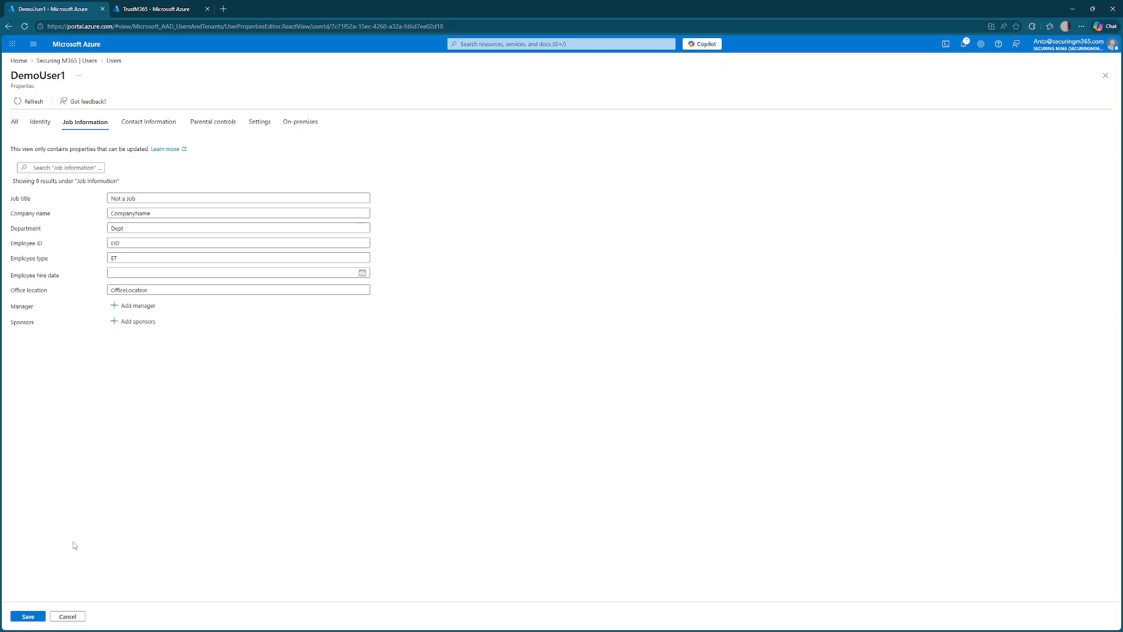
{"action": "left_click", "coordinate": [28, 615]}
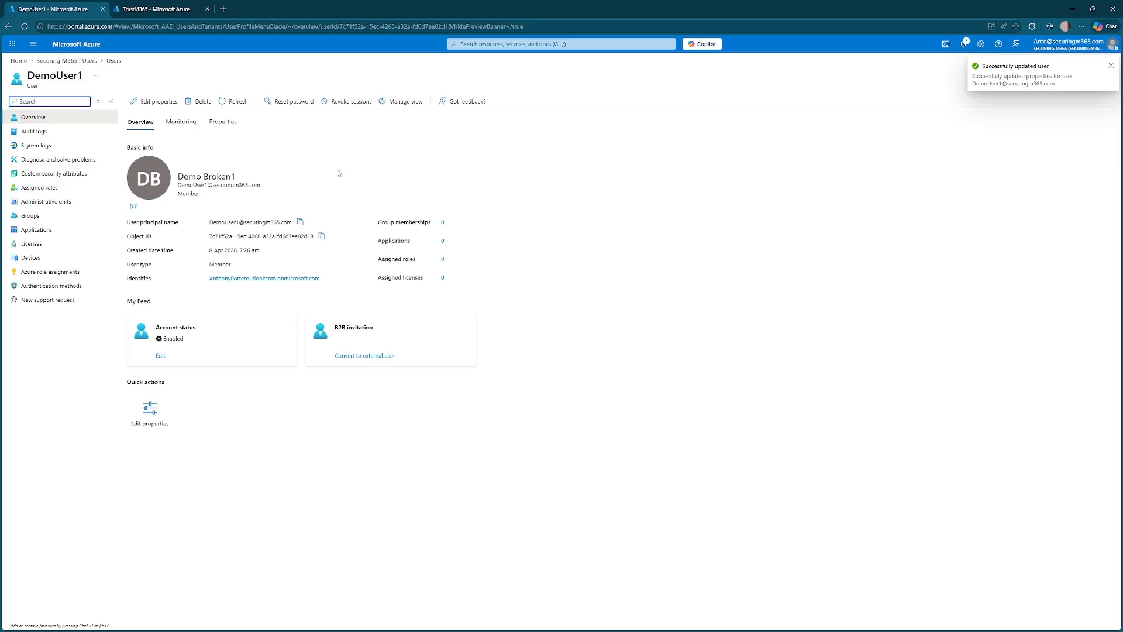
{"action": "left_click", "coordinate": [1074, 9]}
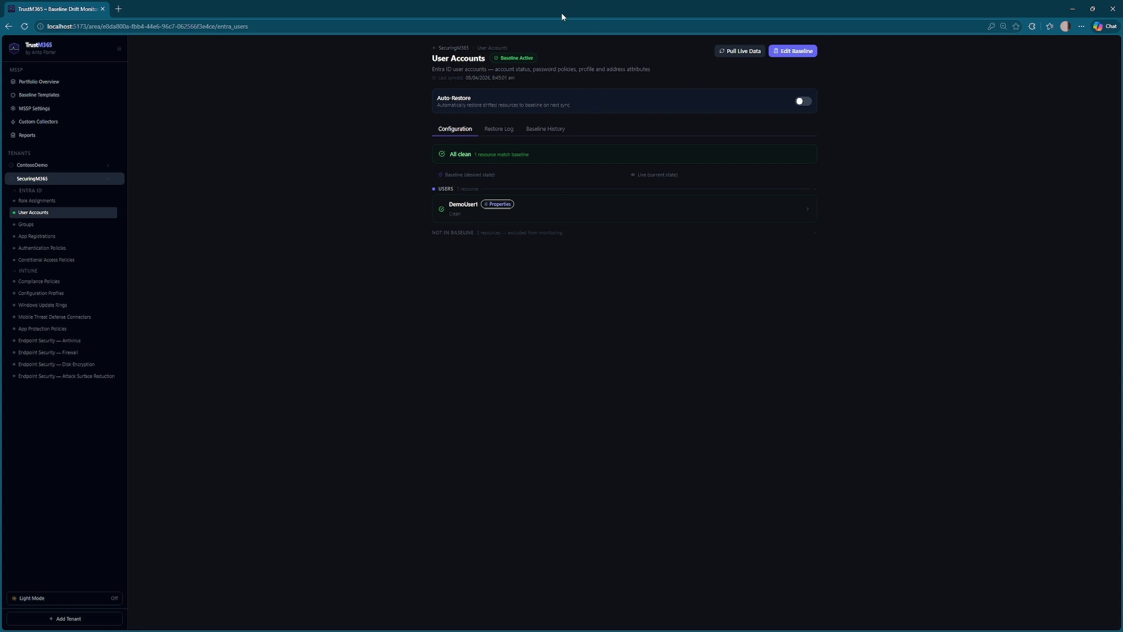
- Pull live data, inspect Demo Broken1's drift, and restore its Job Title to JobTitle
{"action": "left_click", "coordinate": [741, 57]}
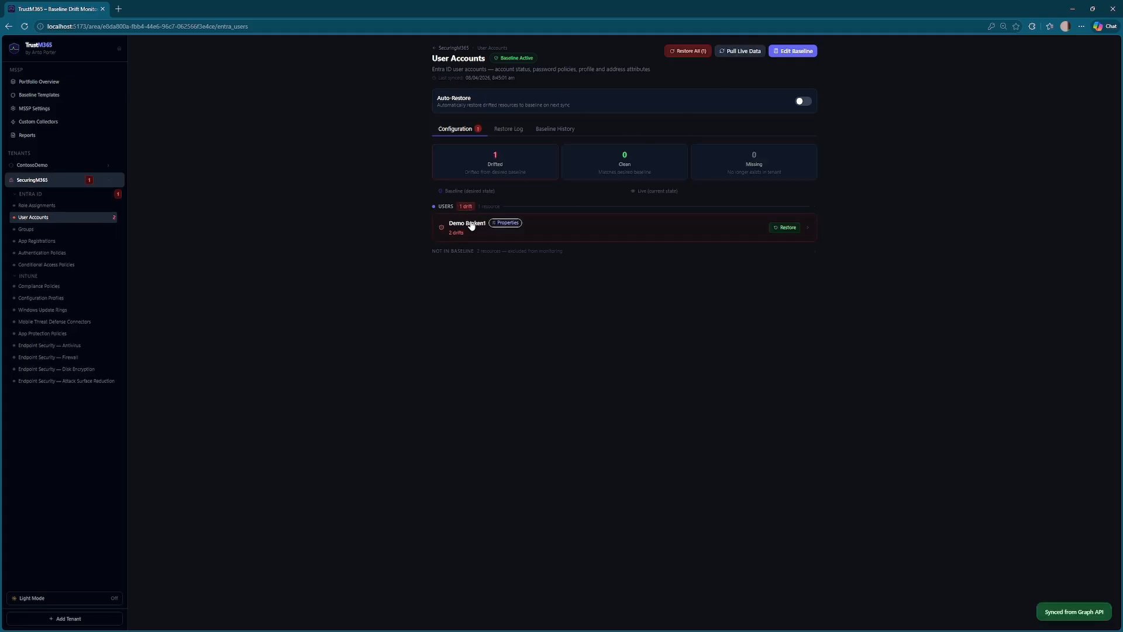
{"action": "left_click", "coordinate": [581, 233]}
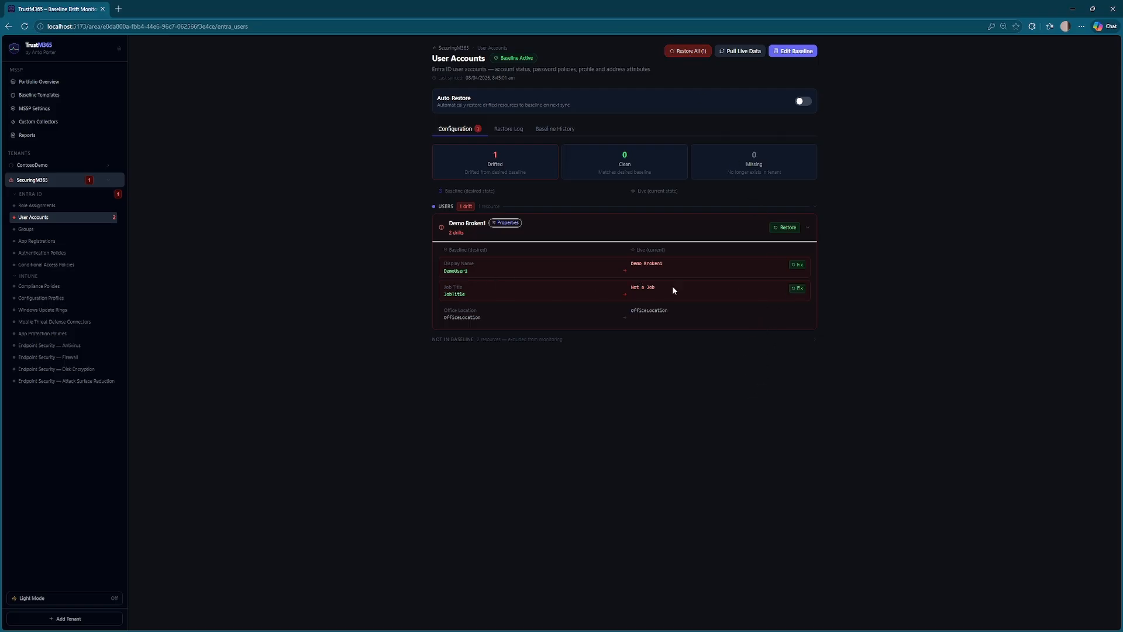
{"action": "left_click", "coordinate": [798, 288]}
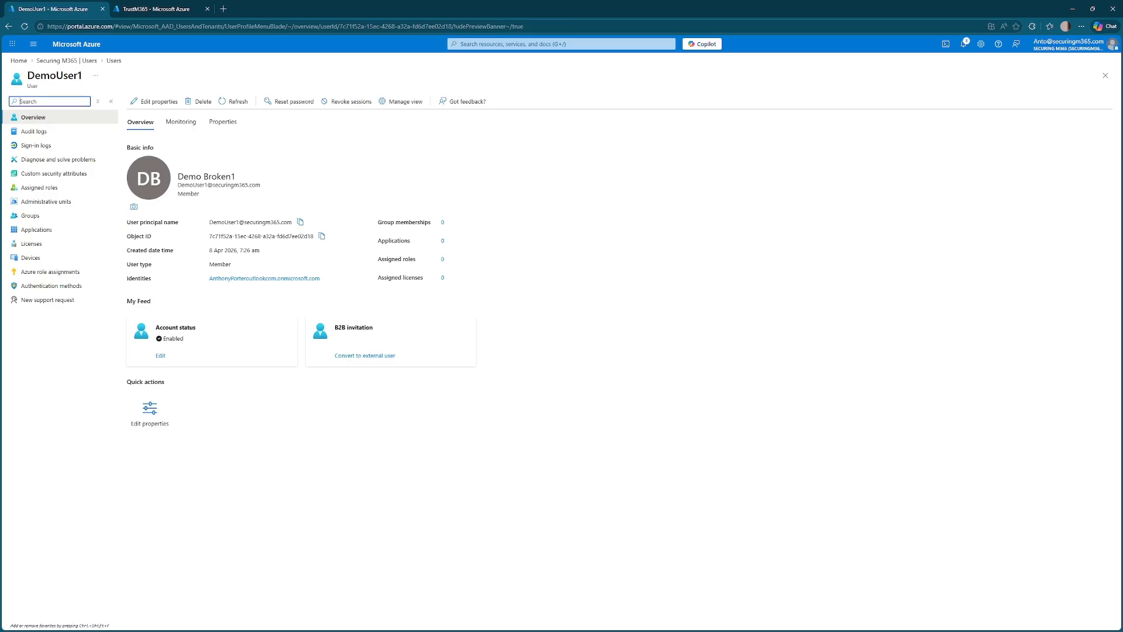
- Refresh the user in Azure and confirm Job title is JobTitle while display name stays Demo Broken1
{"action": "left_click", "coordinate": [234, 103]}
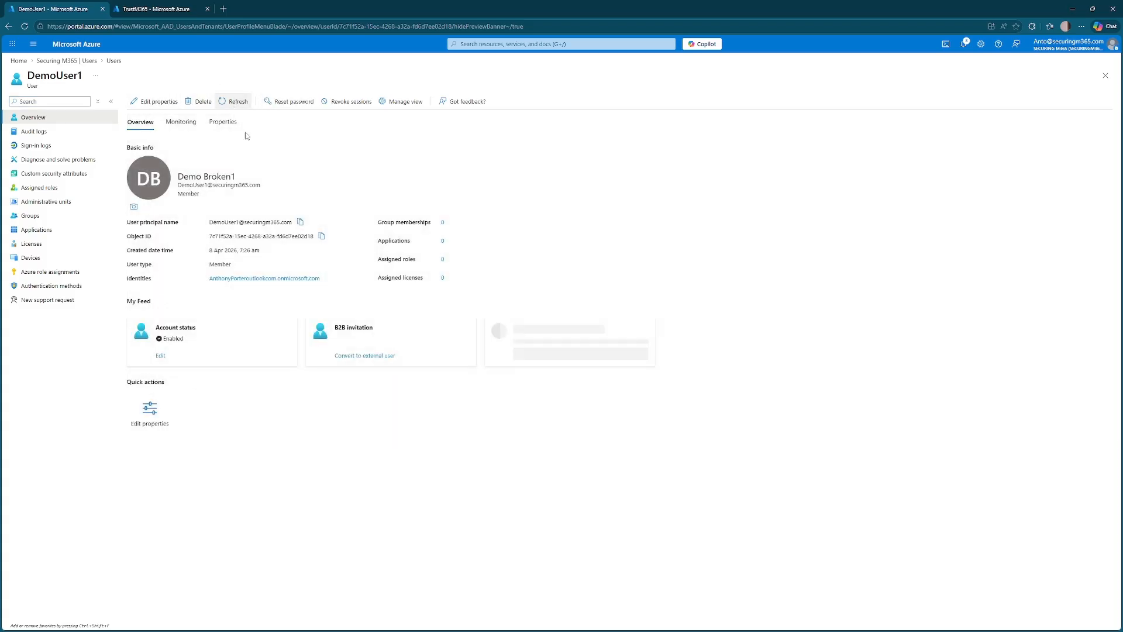
{"action": "left_click", "coordinate": [226, 126]}
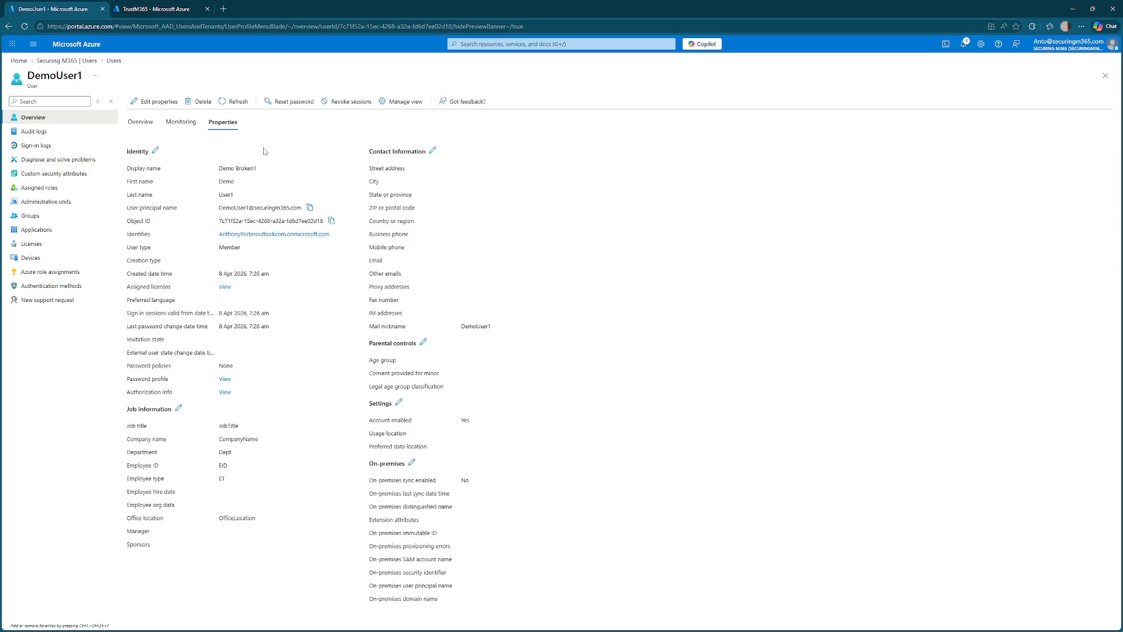
{"action": "left_click_drag", "start_coordinate": [240, 425], "coordinate": [215, 429]}
{"action": "left_click", "coordinate": [242, 433]}
{"action": "left_click_drag", "start_coordinate": [221, 169], "coordinate": [259, 176]}
{"action": "left_click", "coordinate": [259, 177]}
{"action": "left_click", "coordinate": [1072, 8]}
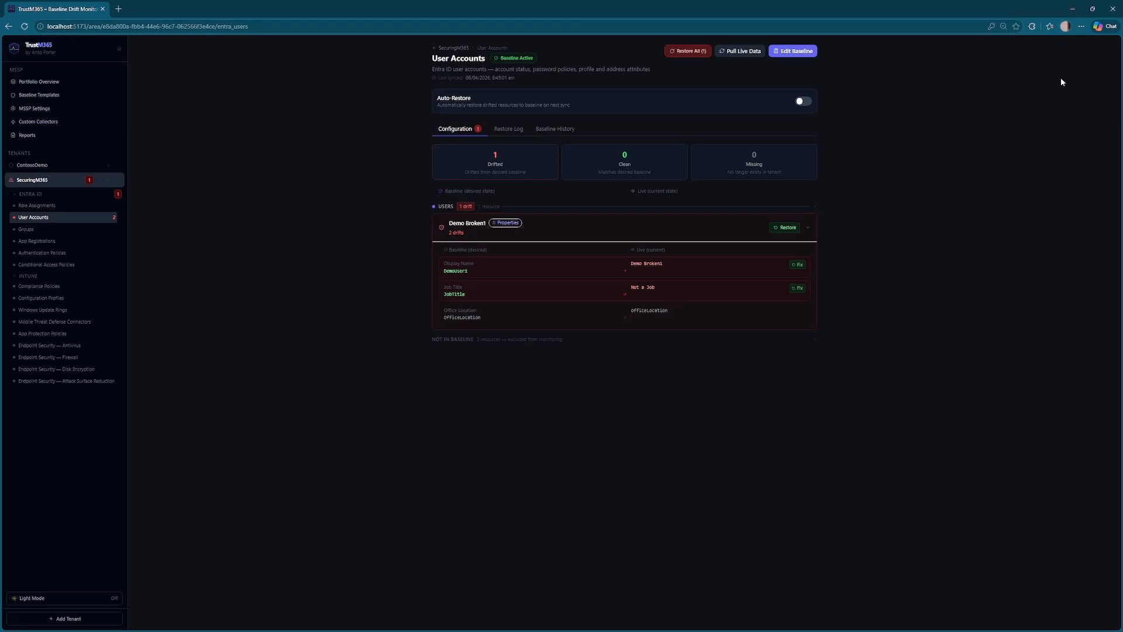
- Restore the full Demo Broken1 account and verify in Azure its name is DemoUser1 again
{"action": "left_click", "coordinate": [732, 51]}
{"action": "left_click", "coordinate": [786, 228]}
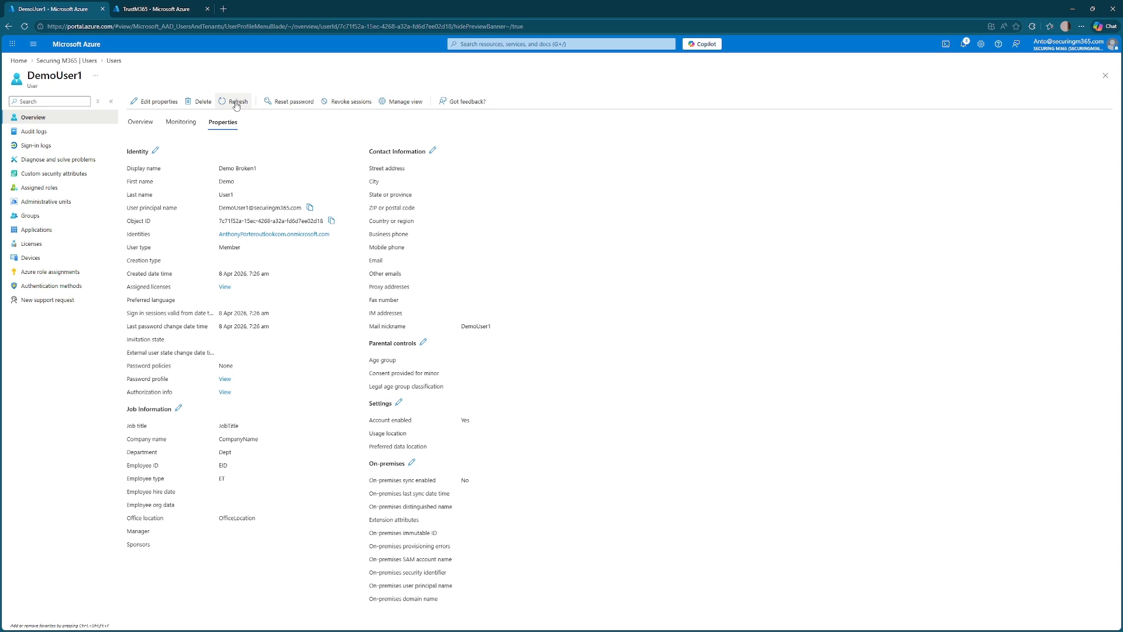
{"action": "left_click", "coordinate": [237, 103]}
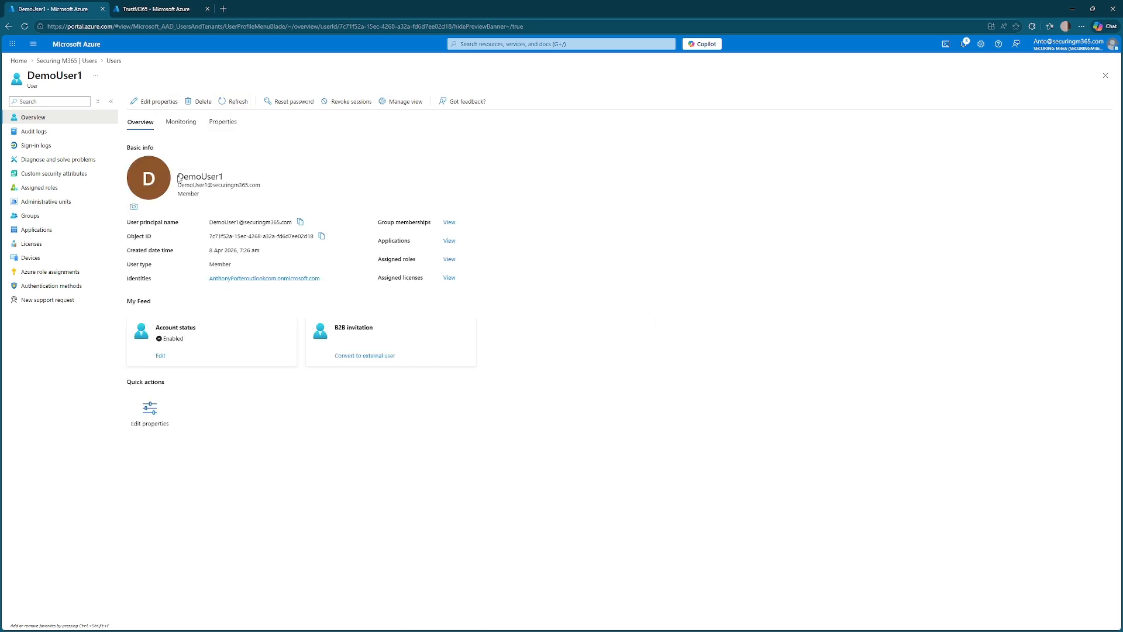
{"action": "left_click_drag", "start_coordinate": [179, 177], "coordinate": [233, 179]}
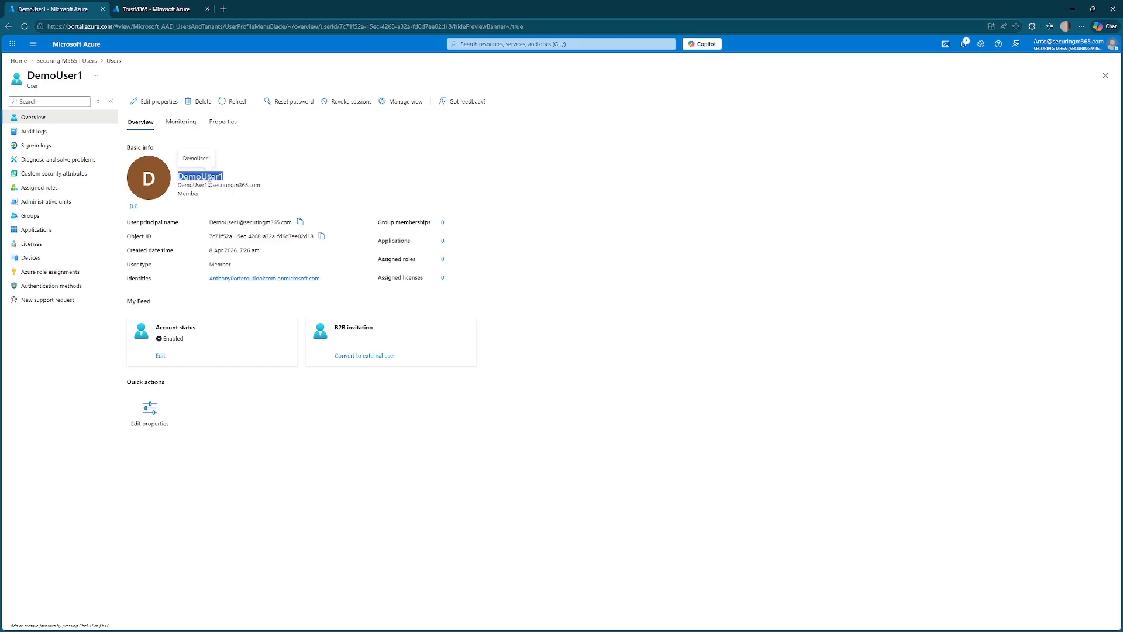
{"action": "left_click", "coordinate": [1070, 11]}
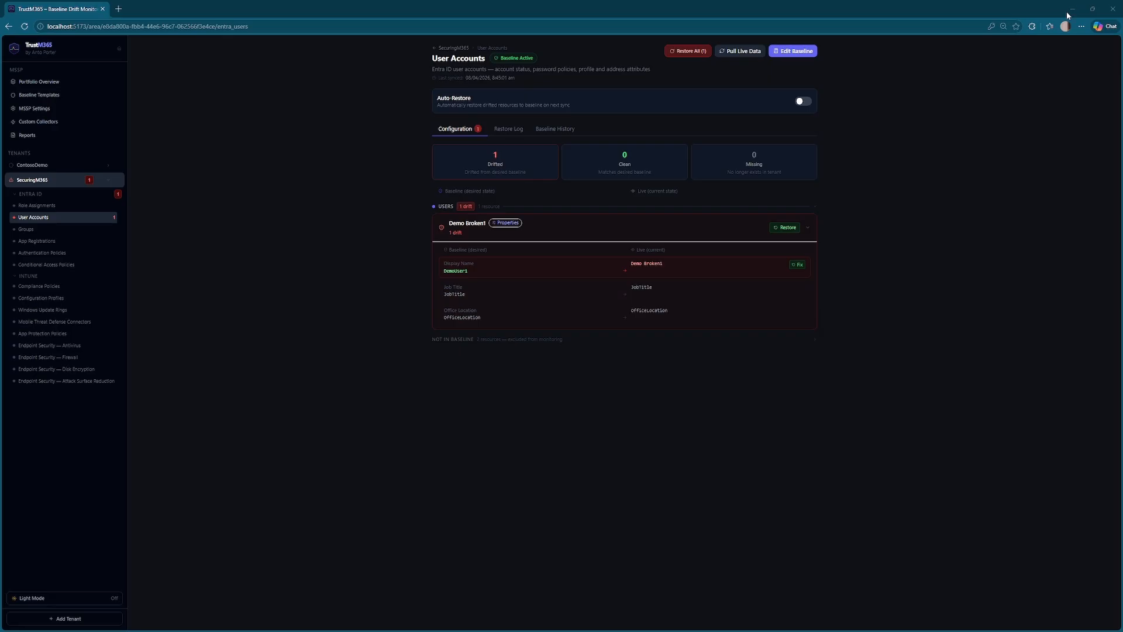
- Pull live data to confirm DemoUser1 is clean and view the Restore Log's two restores
{"action": "left_click", "coordinate": [747, 52]}
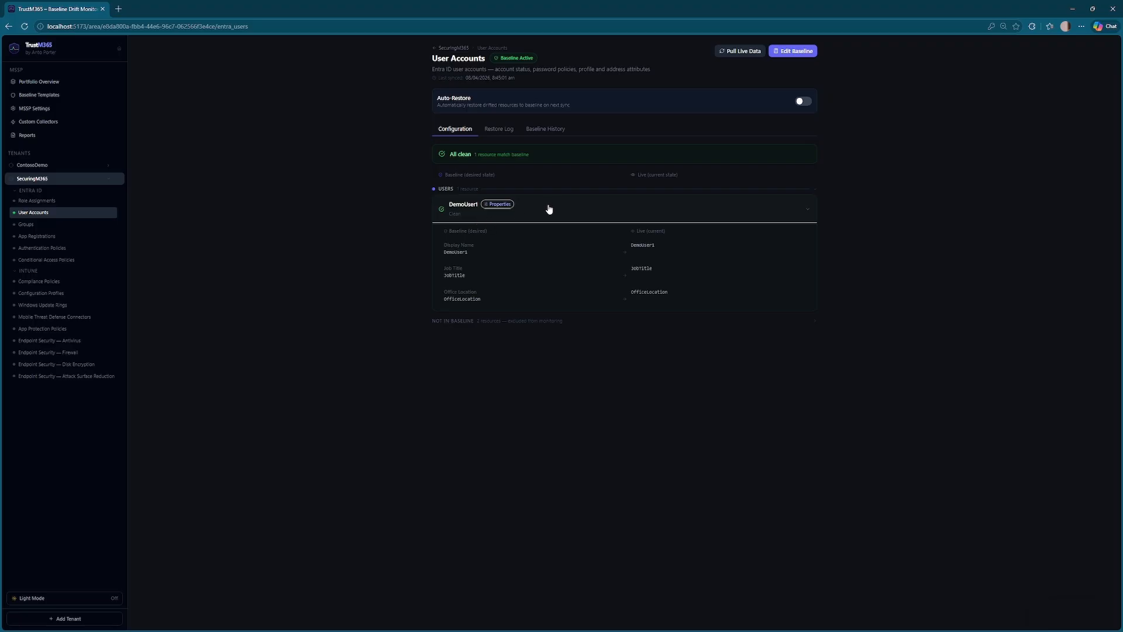
{"action": "left_click", "coordinate": [499, 130]}
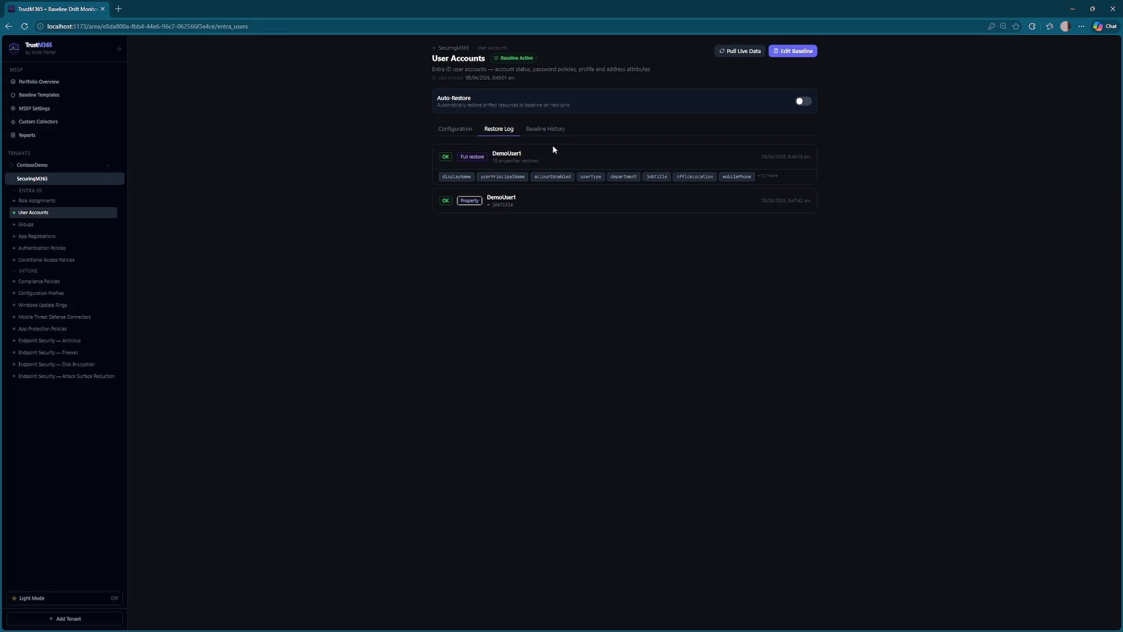
- Reload the baseline from live data and set all three users to snapshot monitoring
{"action": "left_click", "coordinate": [800, 52]}
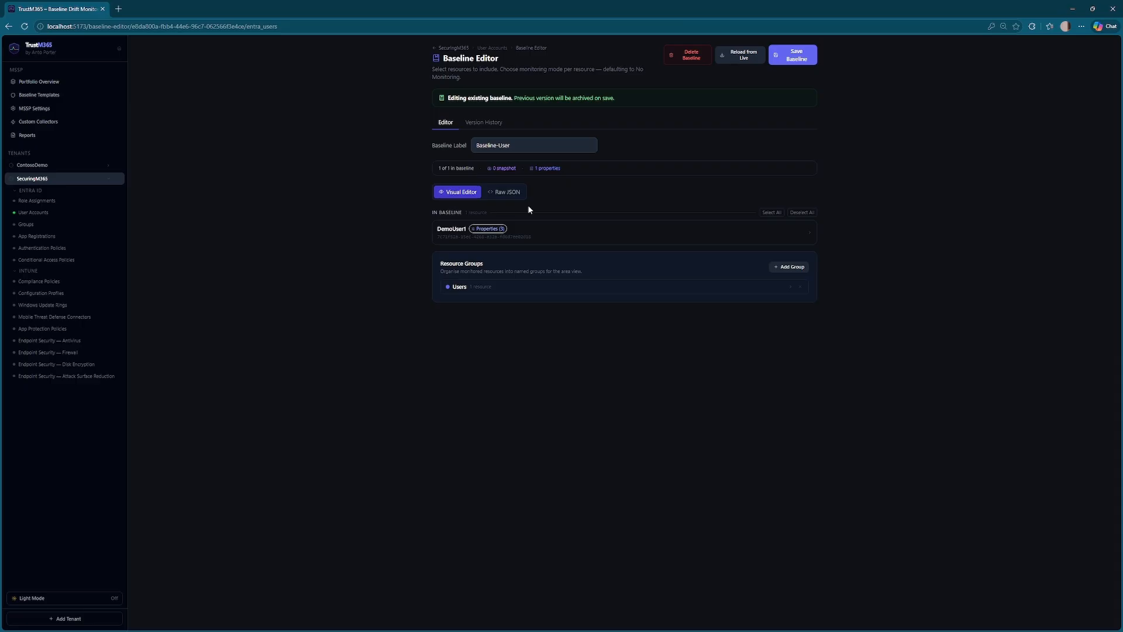
{"action": "left_click", "coordinate": [745, 62]}
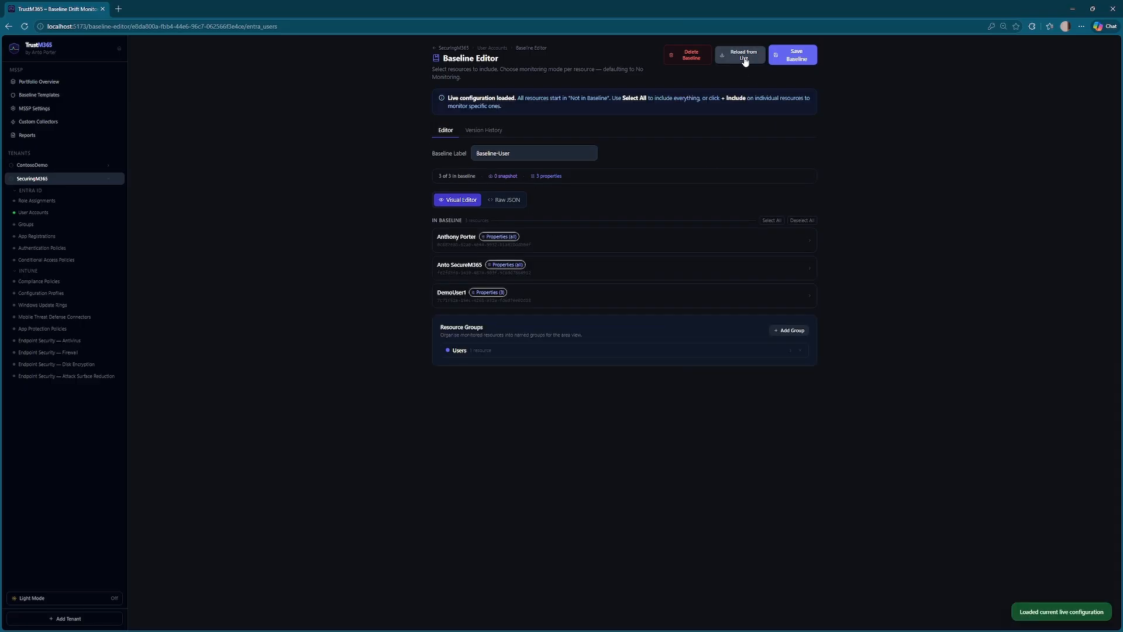
{"action": "left_click", "coordinate": [626, 244]}
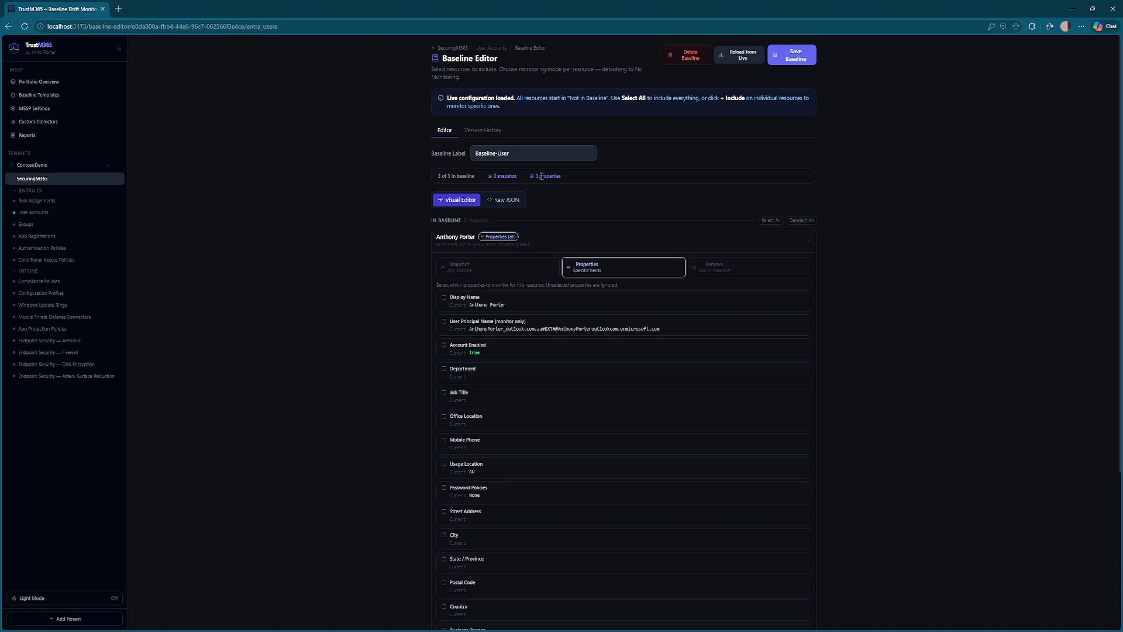
{"action": "left_click", "coordinate": [482, 267]}
{"action": "left_click", "coordinate": [558, 317]}
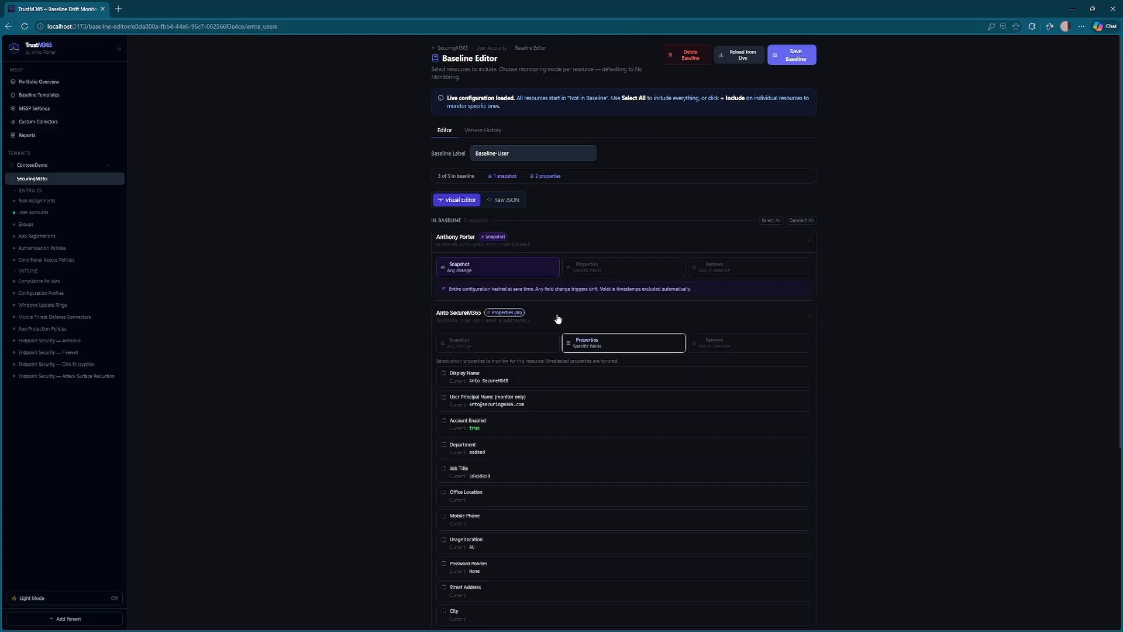
{"action": "left_click", "coordinate": [497, 342]}
{"action": "left_click", "coordinate": [544, 398]}
{"action": "left_click", "coordinate": [510, 414]}
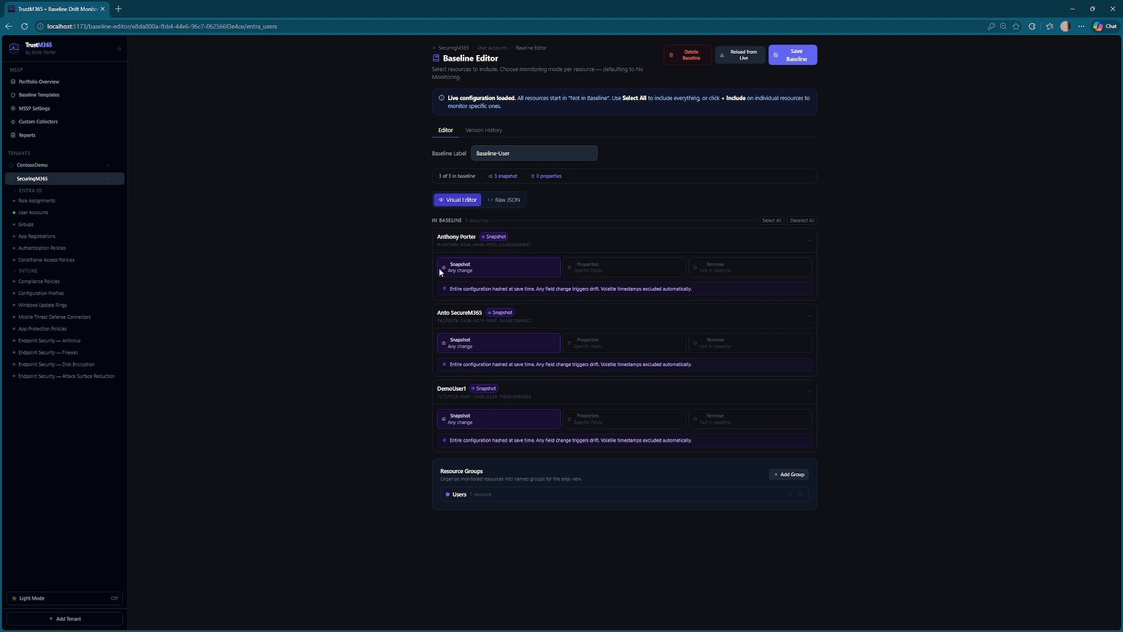
- Relabel the baseline Baseline-User2 and save it
{"action": "left_click", "coordinate": [535, 149]}
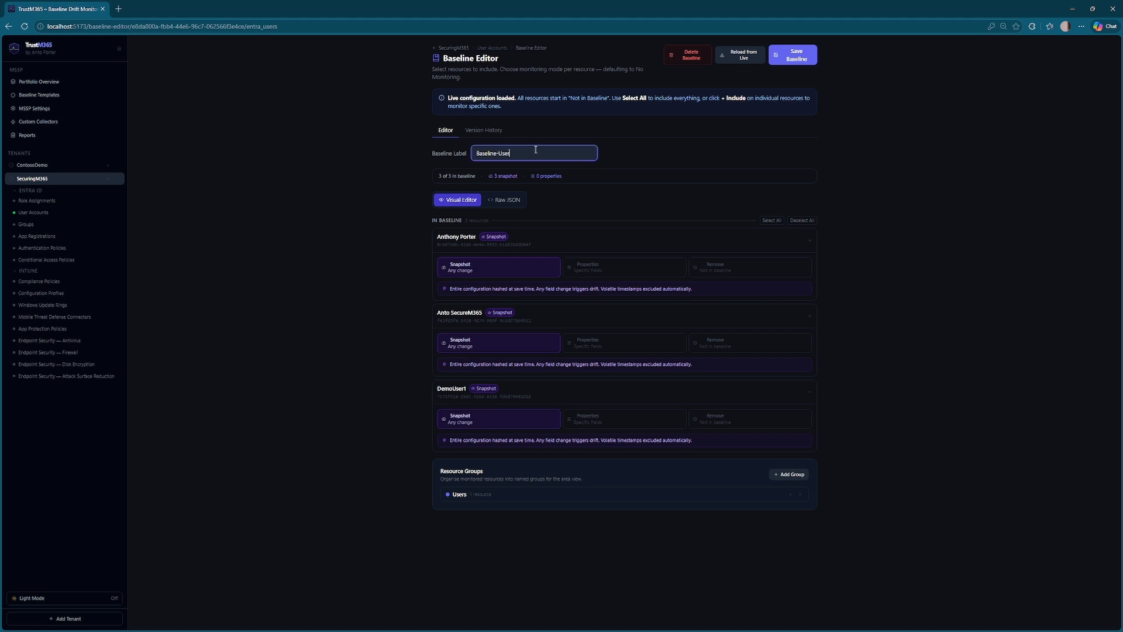
{"action": "type", "text": "2"}
{"action": "left_click", "coordinate": [363, 304]}
{"action": "left_click", "coordinate": [801, 61]}
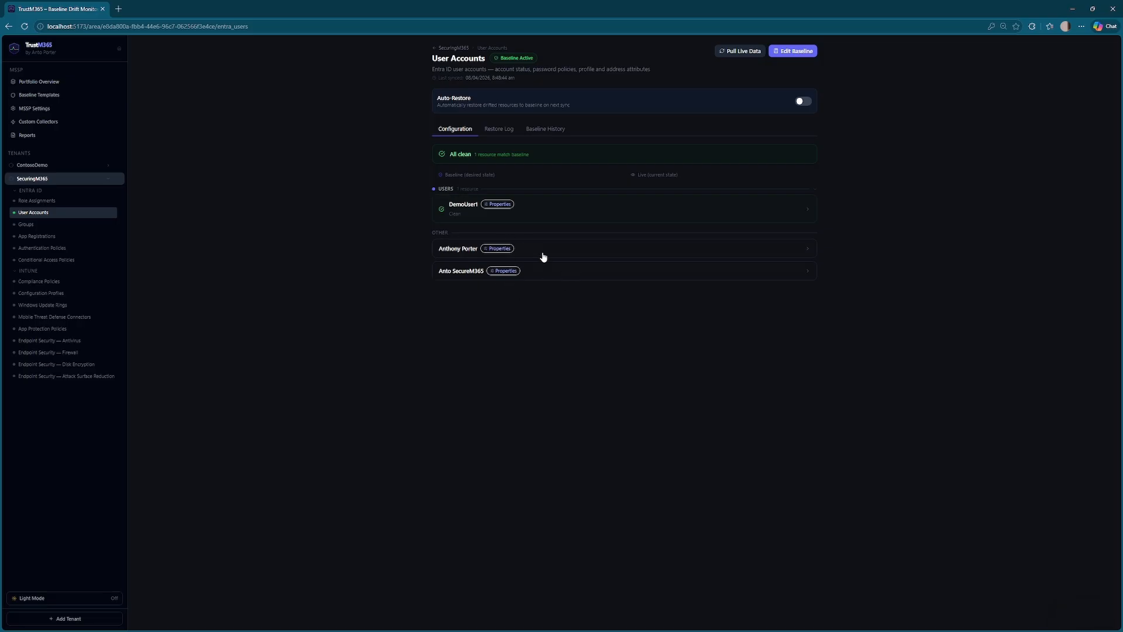
- Pull live data, then view the archived Baseline-User version containing DemoUser1 in Baseline History
{"action": "left_click", "coordinate": [751, 53]}
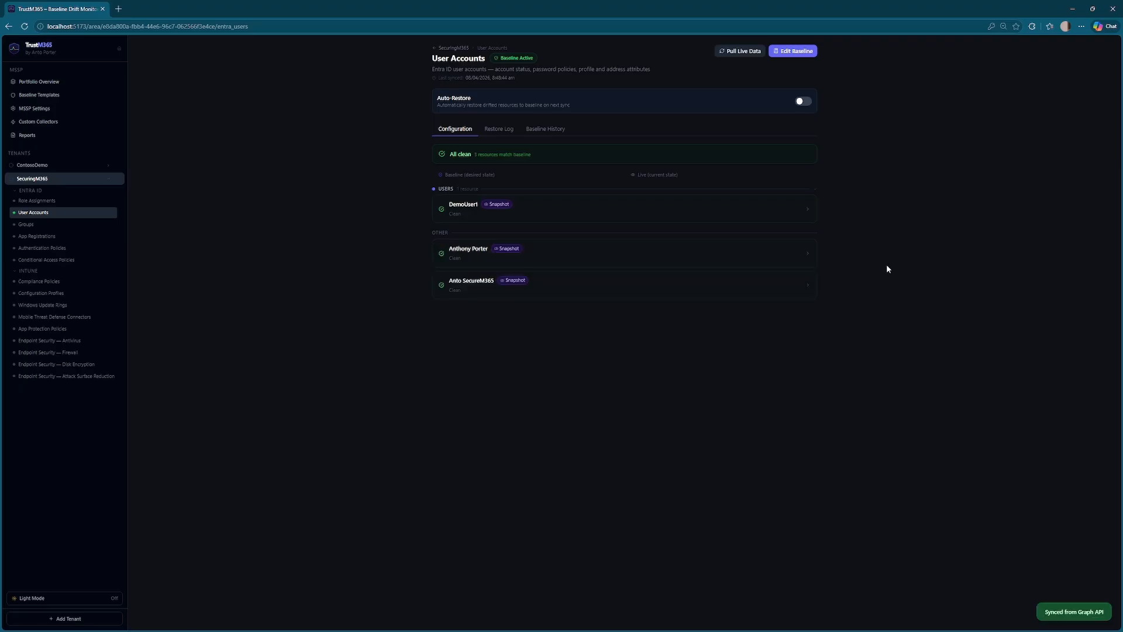
{"action": "left_click", "coordinate": [546, 130]}
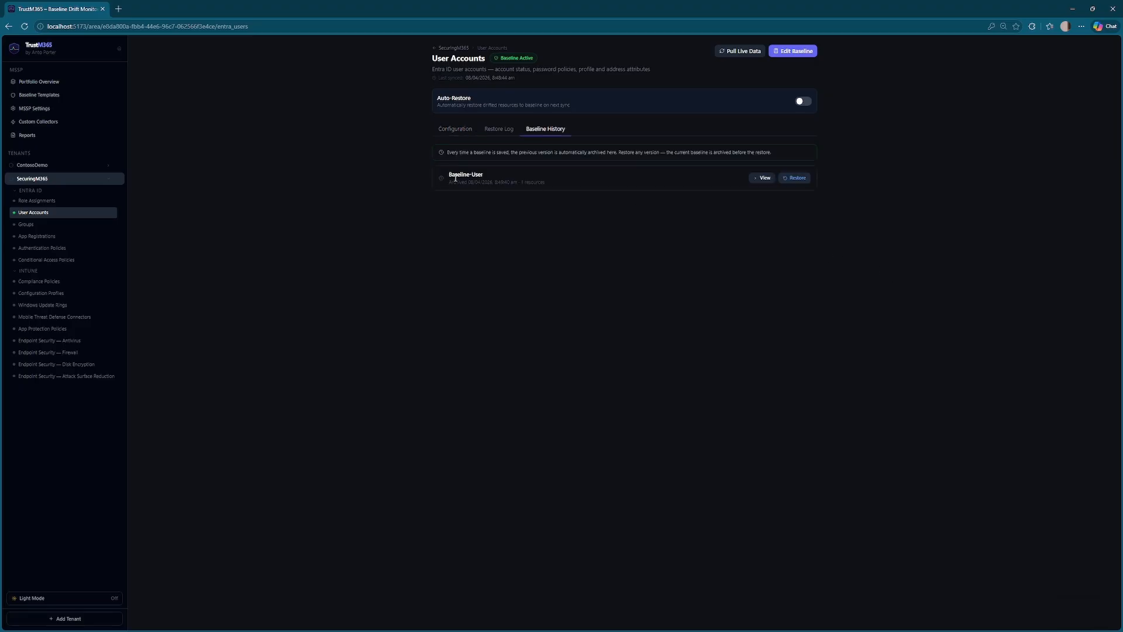
{"action": "left_click_drag", "start_coordinate": [449, 173], "coordinate": [546, 184]}
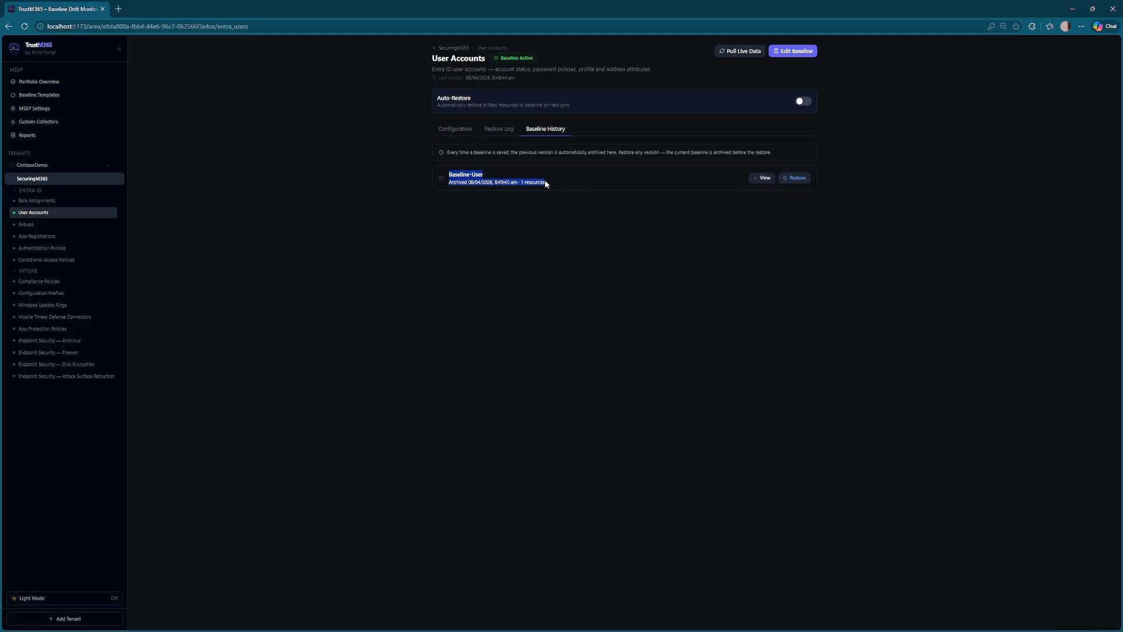
{"action": "left_click", "coordinate": [522, 229]}
{"action": "left_click", "coordinate": [771, 181]}
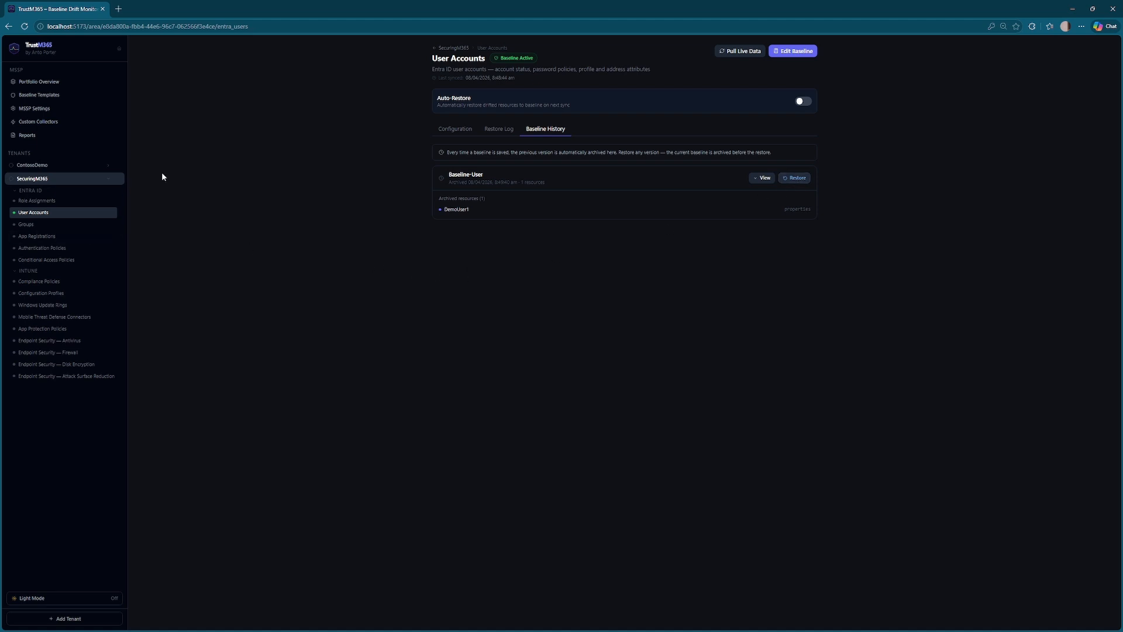
- Glance over the SecuringM365 tenant overview, then go back to the two-tenant home dashboard
{"action": "left_click", "coordinate": [450, 48]}
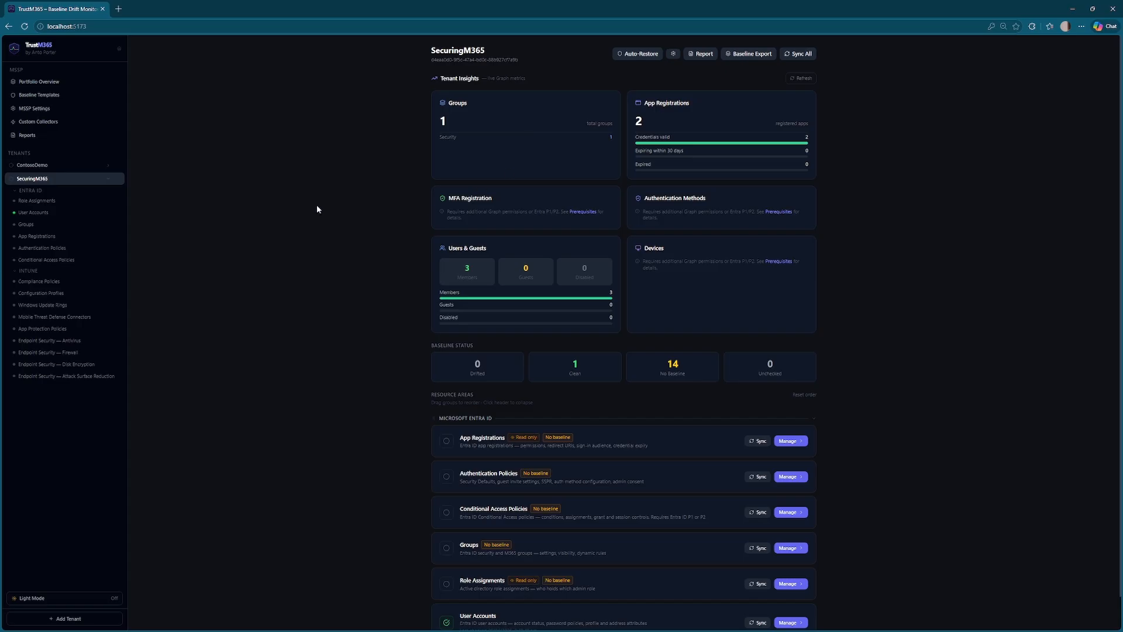
{"action": "scroll", "coordinate": [313, 222], "scroll_direction": "down", "scroll_amount": 1}
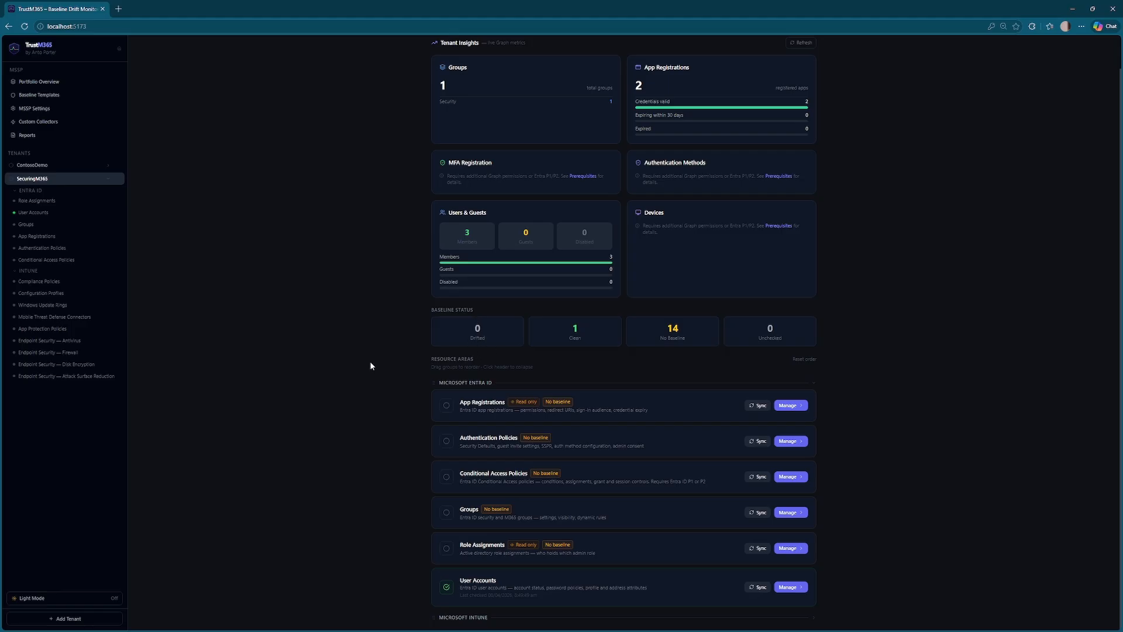
{"action": "left_click", "coordinate": [46, 53]}
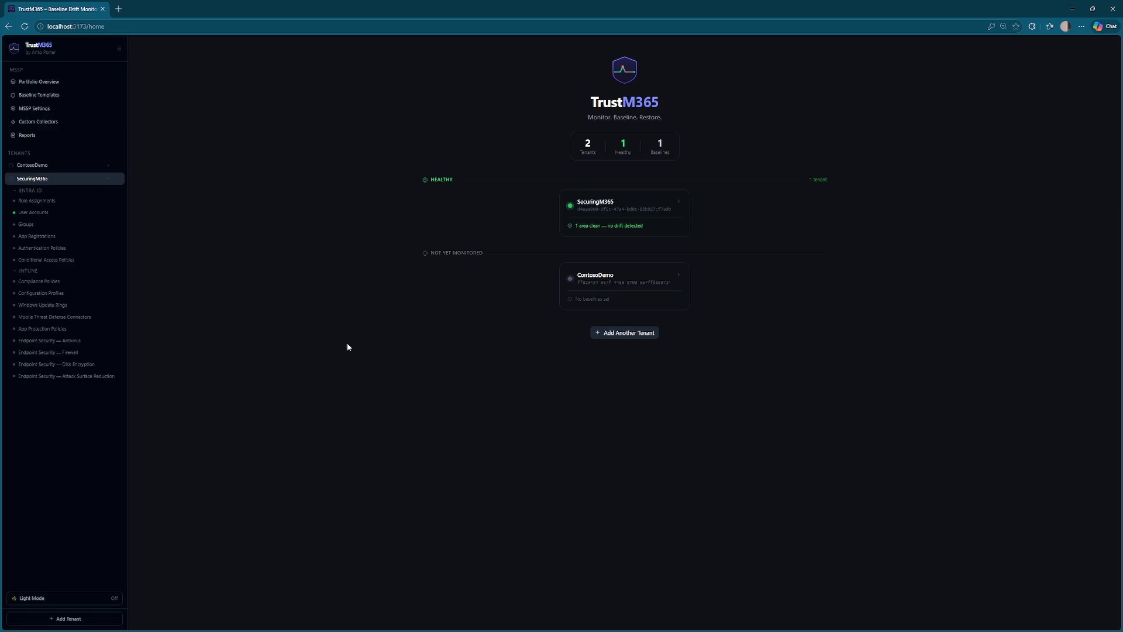
- View the portfolio overview as a matrix, then as scorecards, then open the ContosoDemo tenant page
{"action": "left_click", "coordinate": [59, 86]}
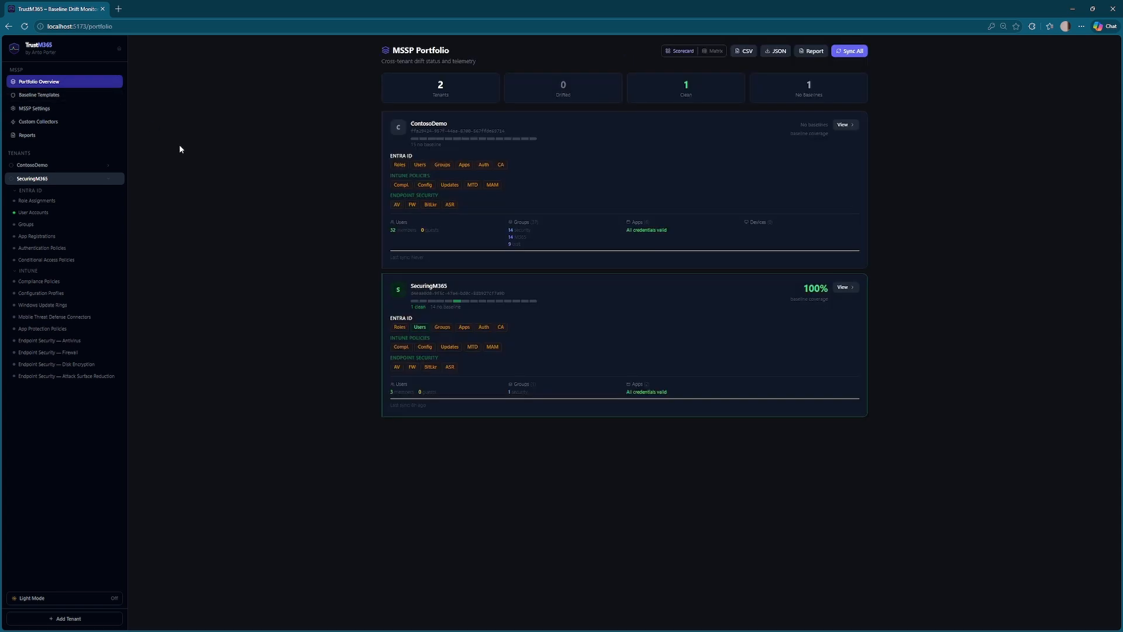
{"action": "left_click", "coordinate": [712, 52]}
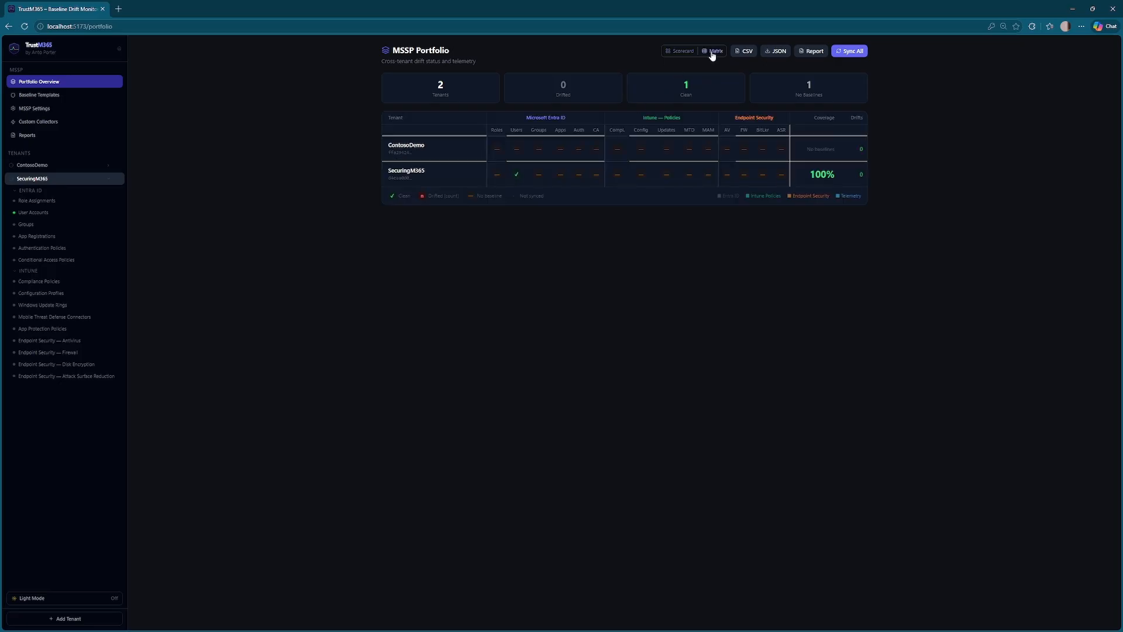
{"action": "left_click", "coordinate": [682, 52]}
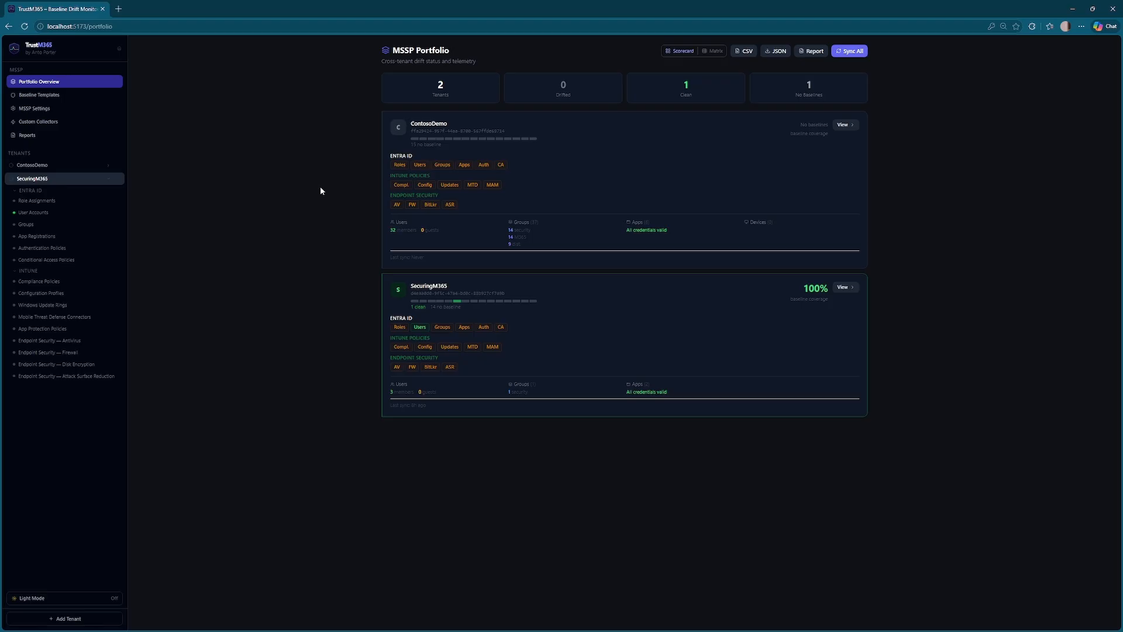
{"action": "left_click", "coordinate": [39, 166]}
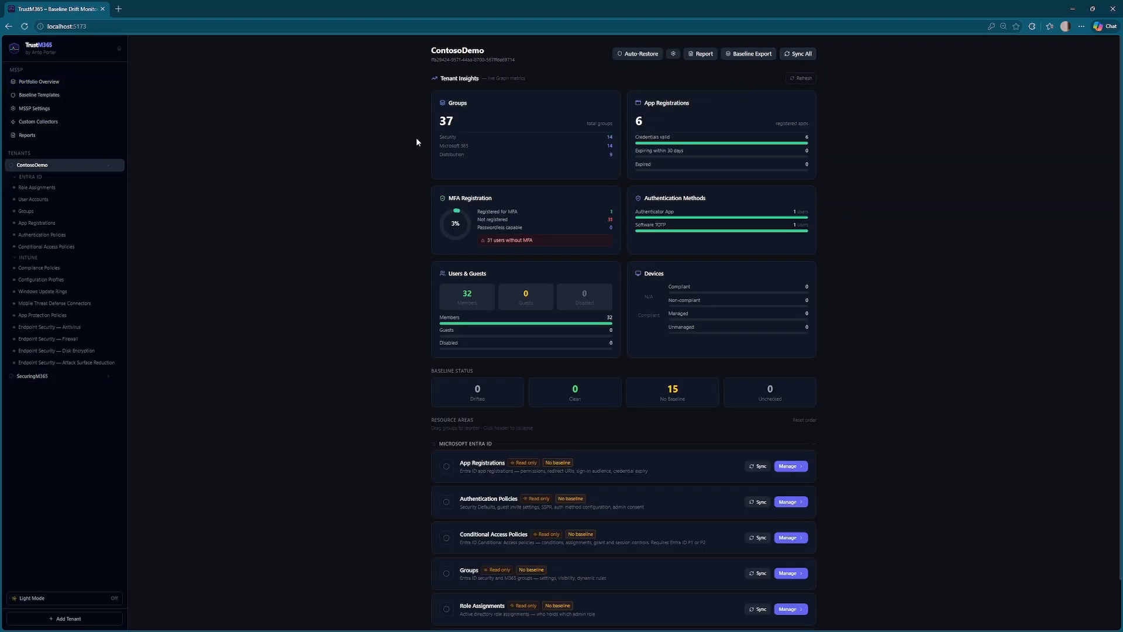
- Inspect ContosoDemo's auto-restore and drift settings, turning automatic drift checks on and back off
{"action": "left_click", "coordinate": [630, 58]}
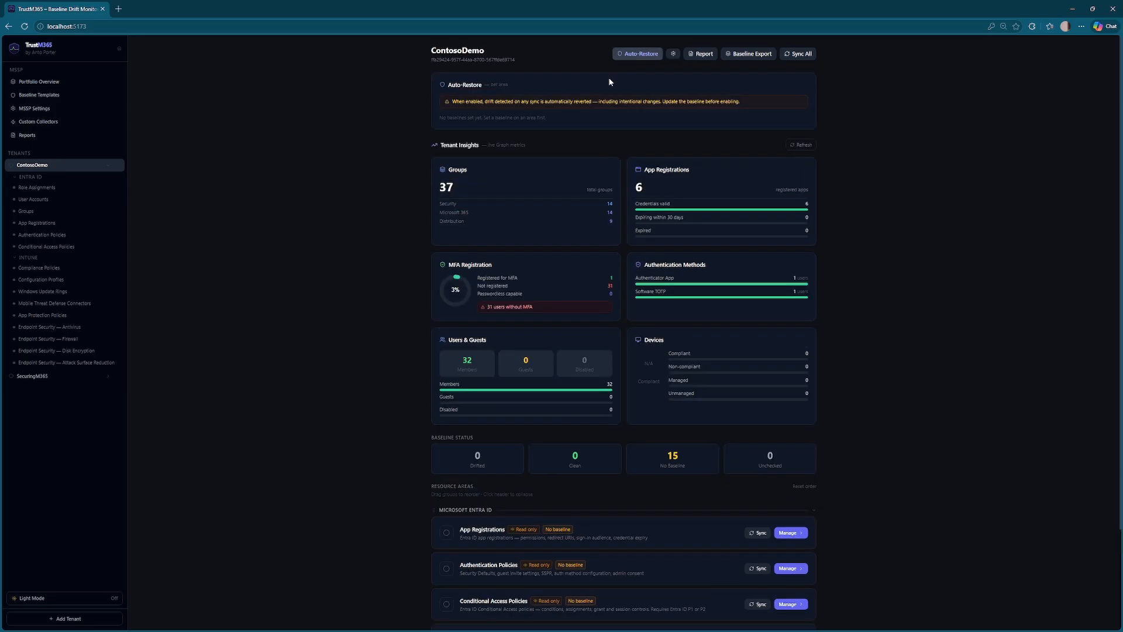
{"action": "left_click", "coordinate": [638, 53]}
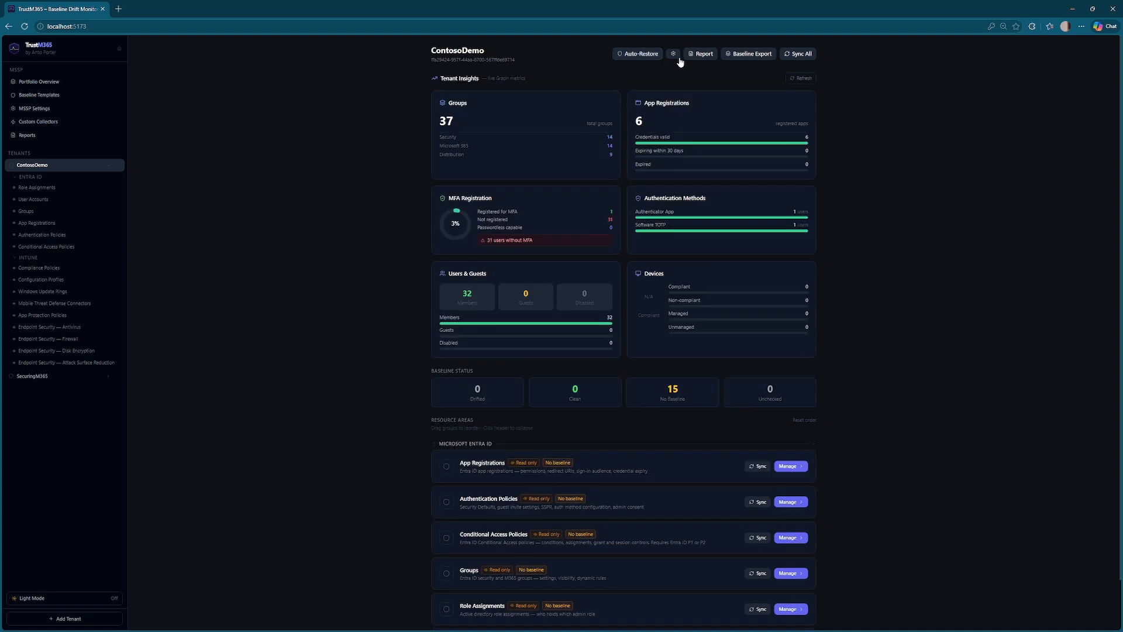
{"action": "left_click", "coordinate": [675, 58]}
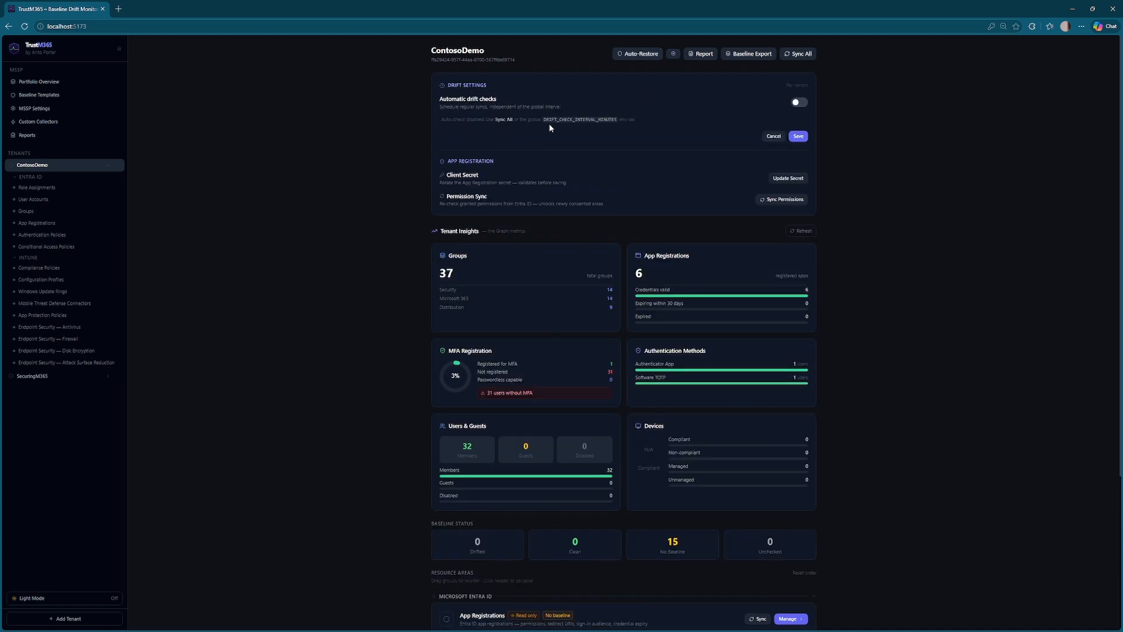
{"action": "left_click", "coordinate": [799, 103]}
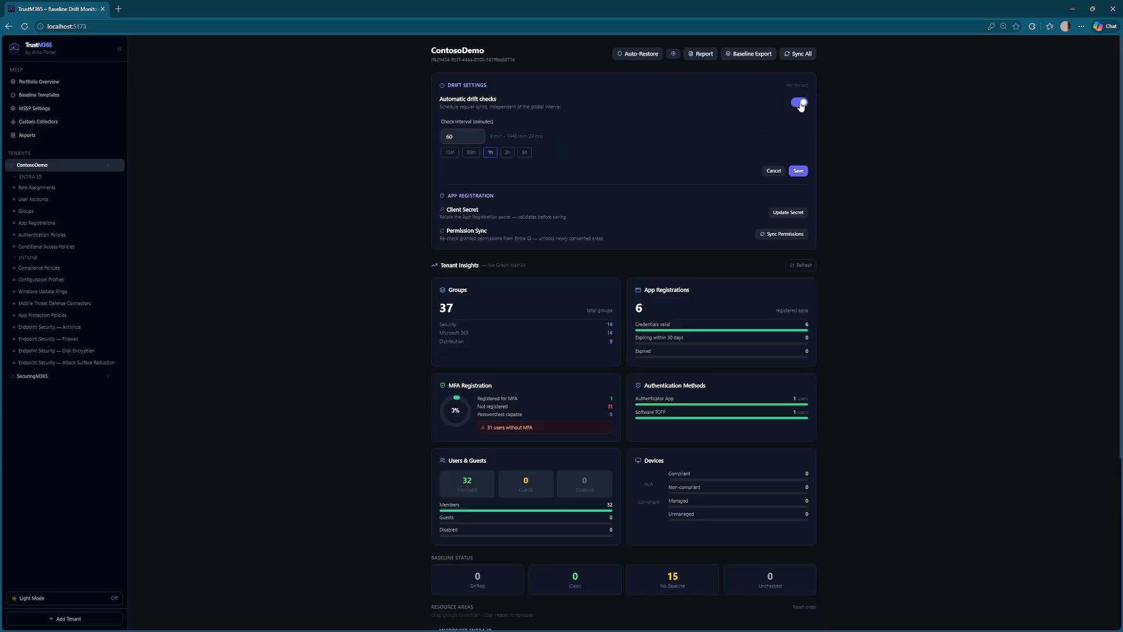
{"action": "left_click", "coordinate": [800, 104]}
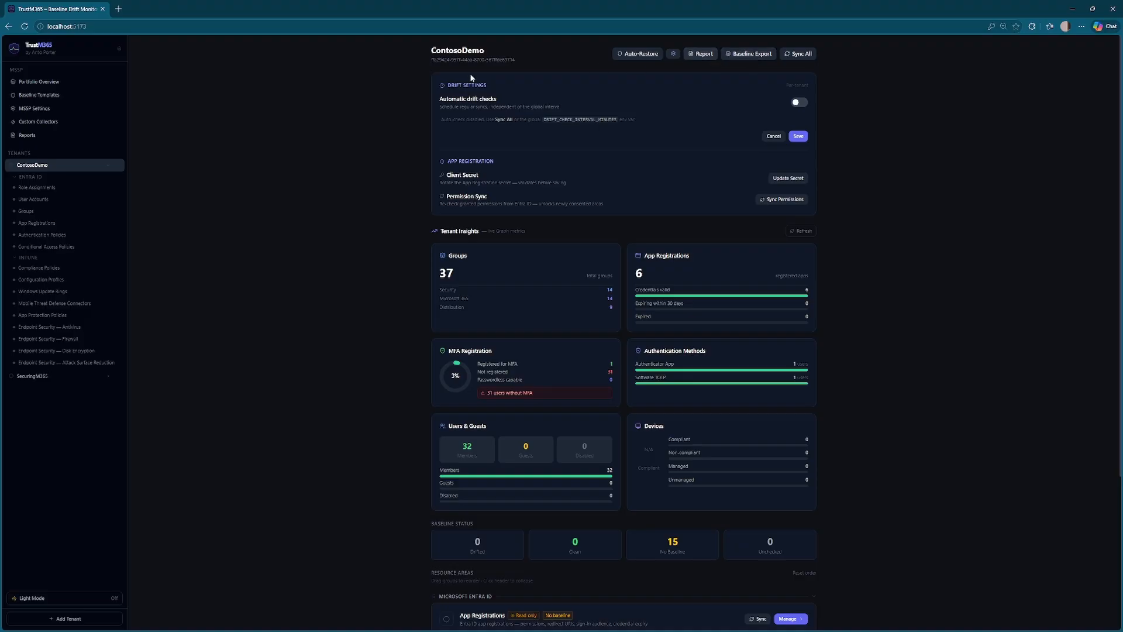
- Sync all 15 ContosoDemo resource areas, then open the SecuringM365 tenant page
{"action": "left_click", "coordinate": [798, 53]}
{"action": "scroll", "coordinate": [895, 191], "scroll_direction": "down", "scroll_amount": 4}
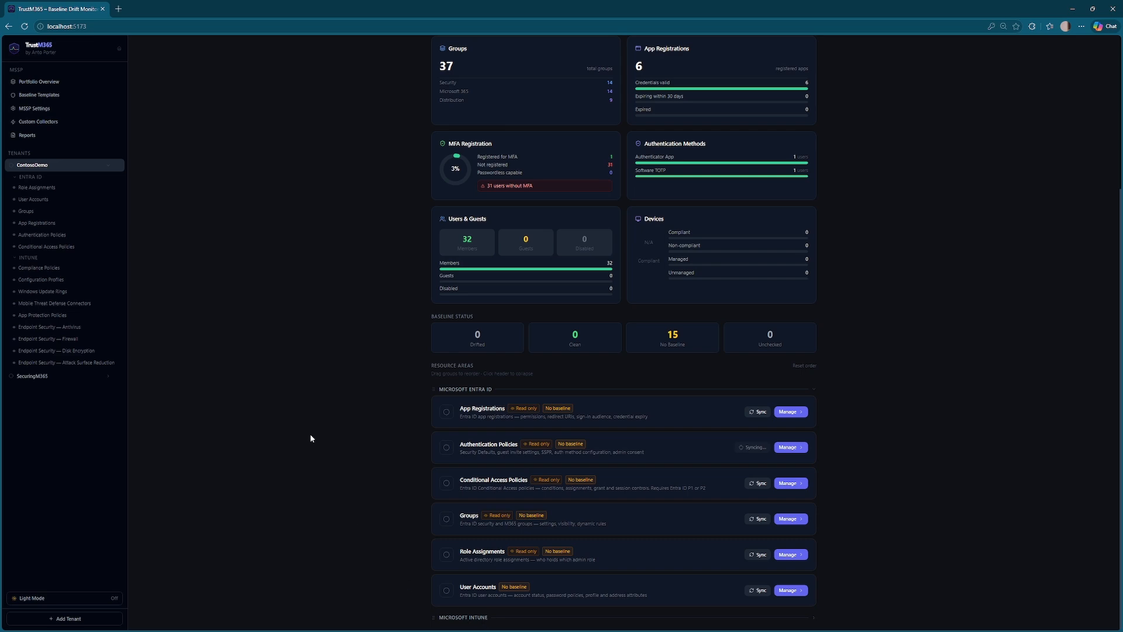
{"action": "left_click", "coordinate": [41, 376]}
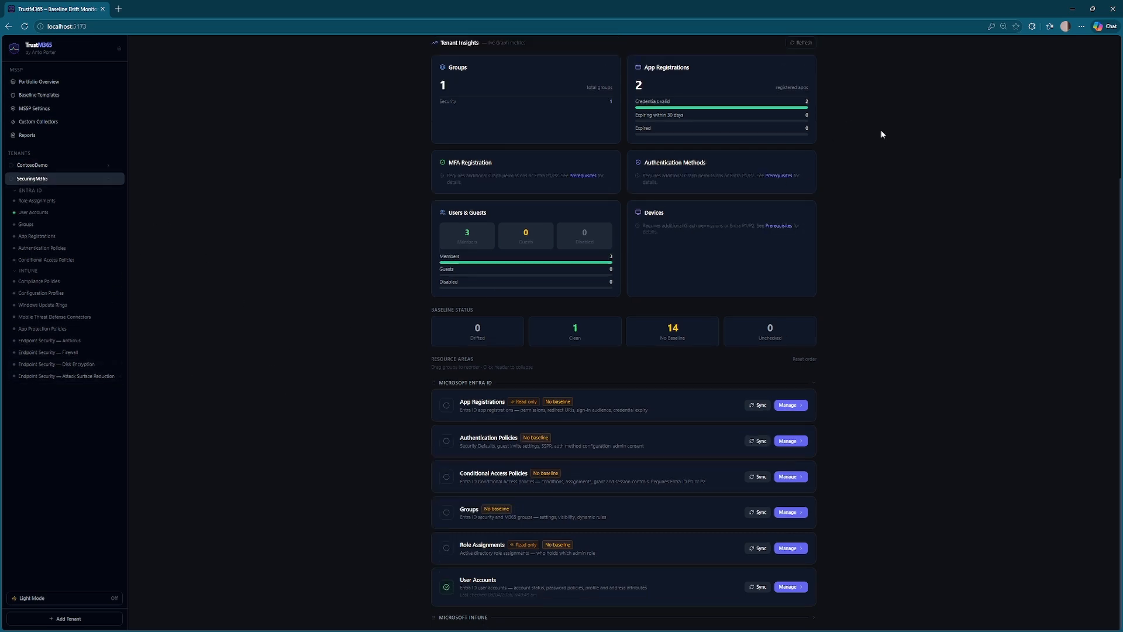
- Sync every SecuringM365 resource area, then open the Baseline Templates security checks page
{"action": "scroll", "coordinate": [827, 105], "scroll_direction": "down", "scroll_amount": 2}
{"action": "scroll", "coordinate": [848, 138], "scroll_direction": "up", "scroll_amount": 2}
{"action": "scroll", "coordinate": [827, 50], "scroll_direction": "down", "scroll_amount": 2}
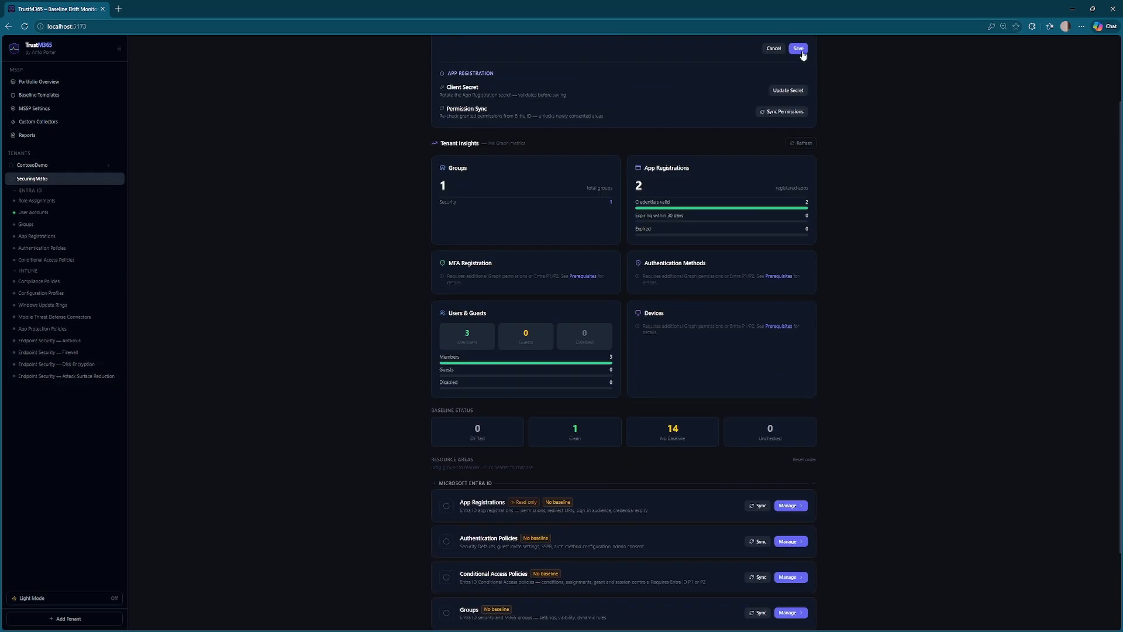
{"action": "scroll", "coordinate": [837, 81], "scroll_direction": "up", "scroll_amount": 2}
{"action": "scroll", "coordinate": [845, 76], "scroll_direction": "up", "scroll_amount": 1}
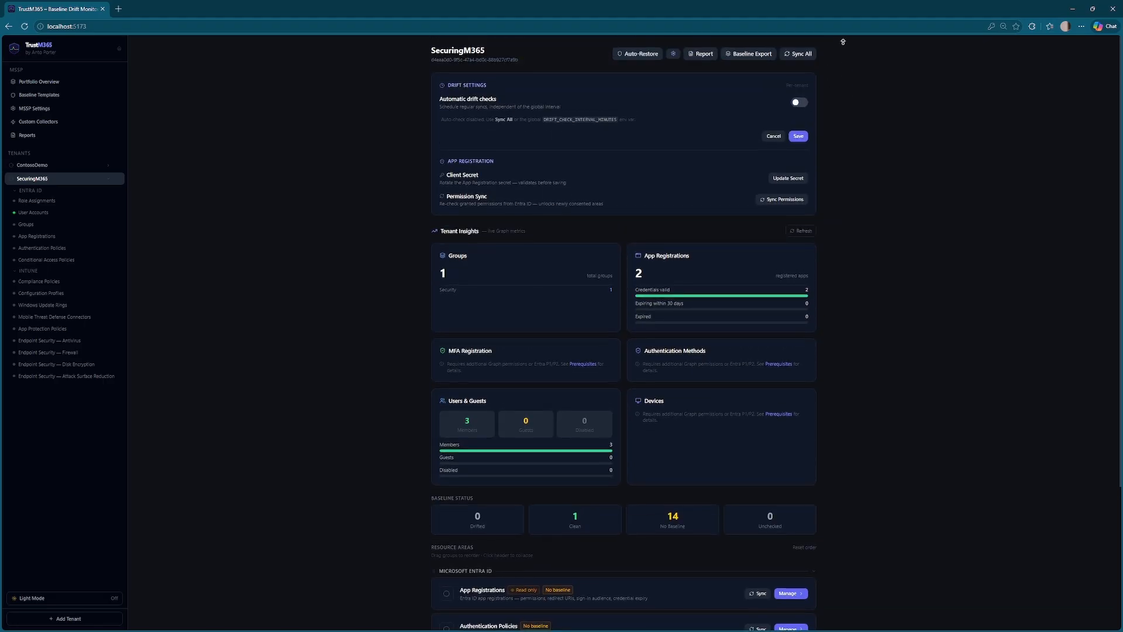
{"action": "scroll", "coordinate": [821, 54], "scroll_direction": "down", "scroll_amount": 1}
{"action": "scroll", "coordinate": [821, 54], "scroll_direction": "up", "scroll_amount": 1}
{"action": "left_click", "coordinate": [800, 53]}
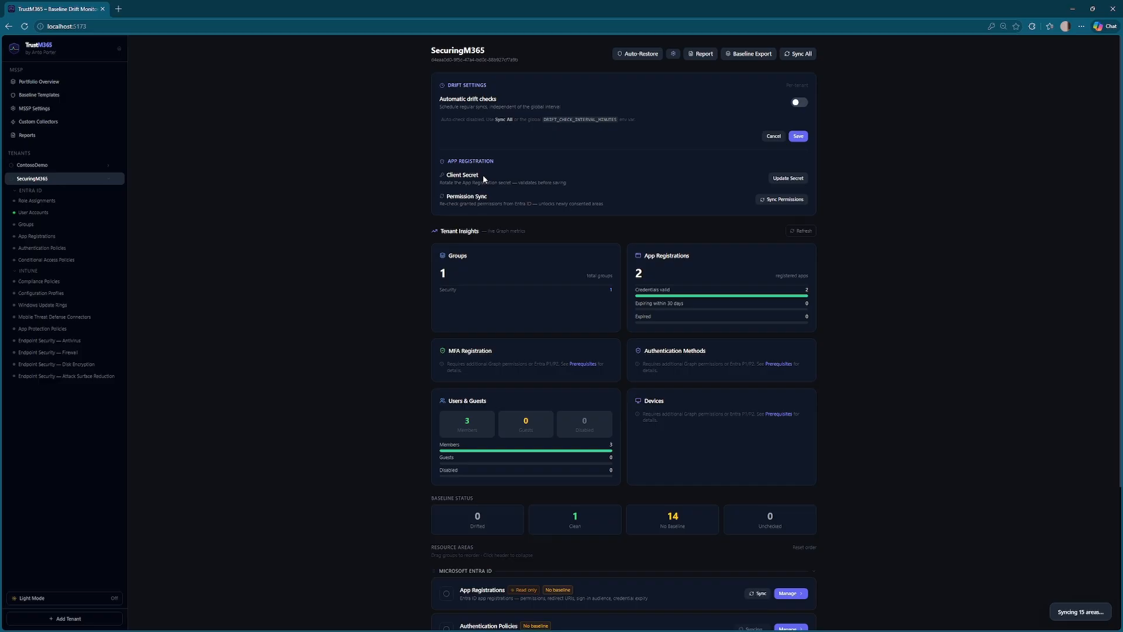
{"action": "left_click", "coordinate": [64, 100]}
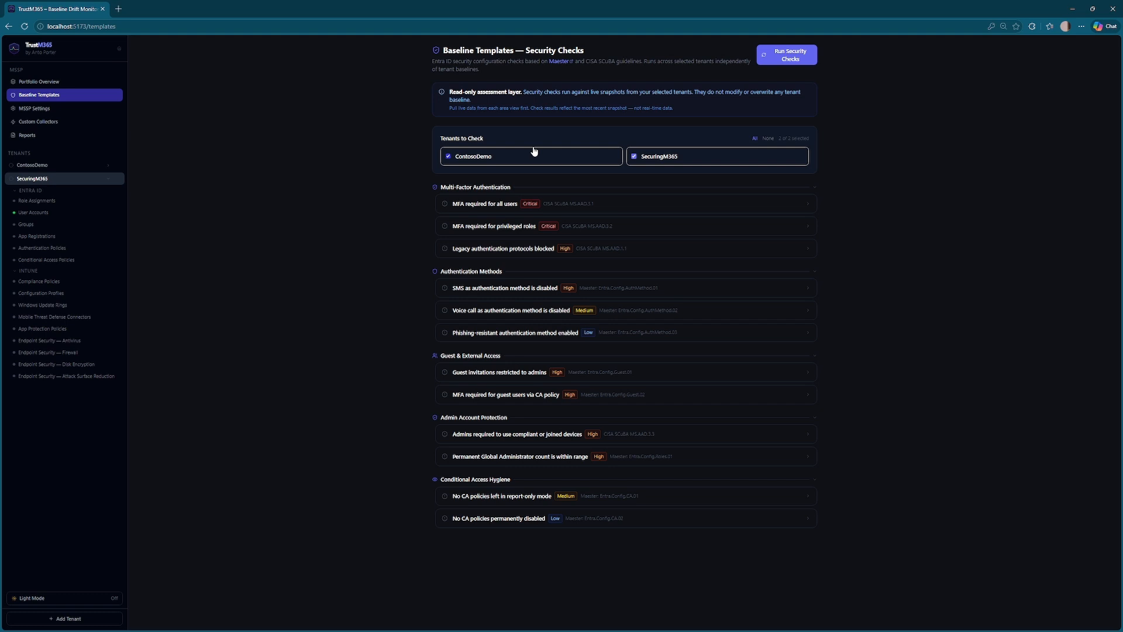
- Run security checks on both tenants and review the 'MFA required for all users' results
{"action": "left_click", "coordinate": [794, 59]}
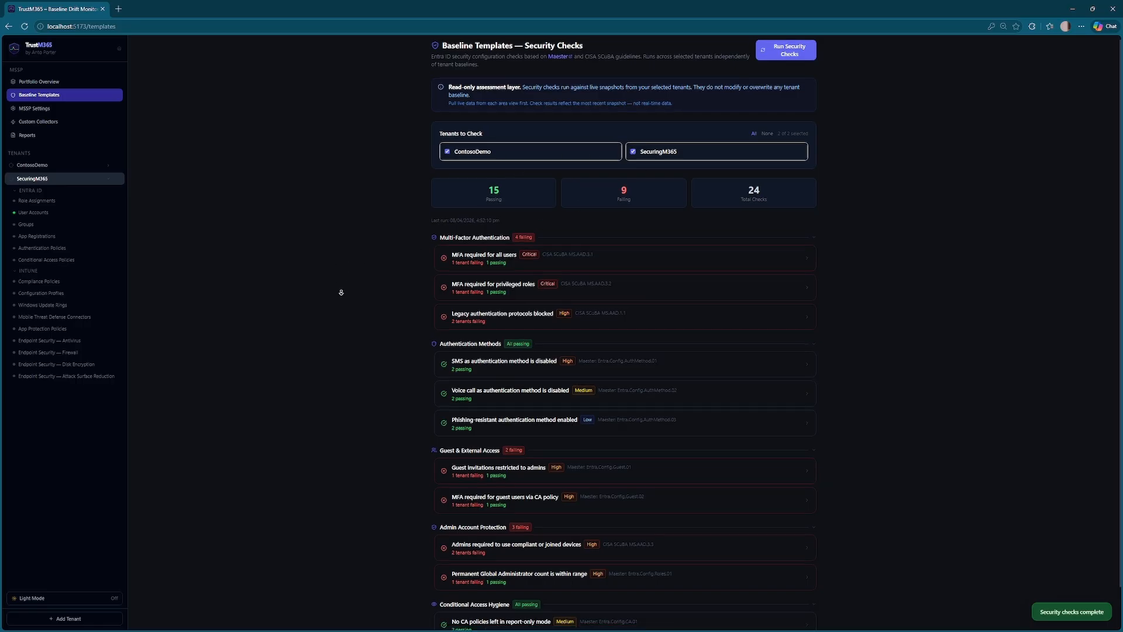
{"action": "scroll", "coordinate": [342, 291], "scroll_direction": "down", "scroll_amount": 1}
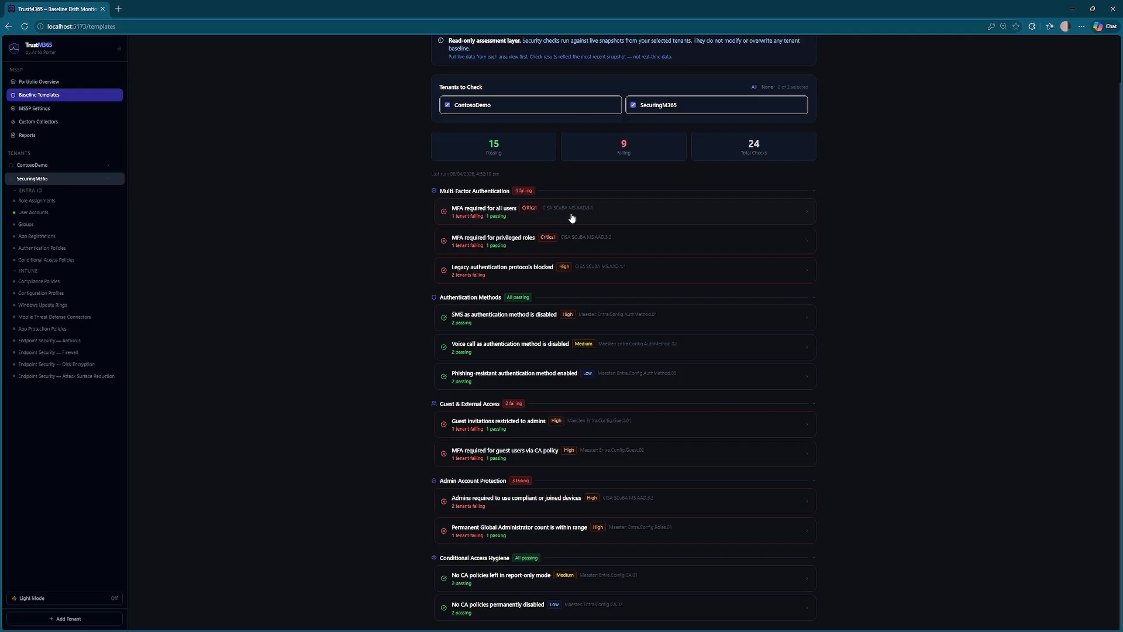
{"action": "left_click", "coordinate": [628, 218]}
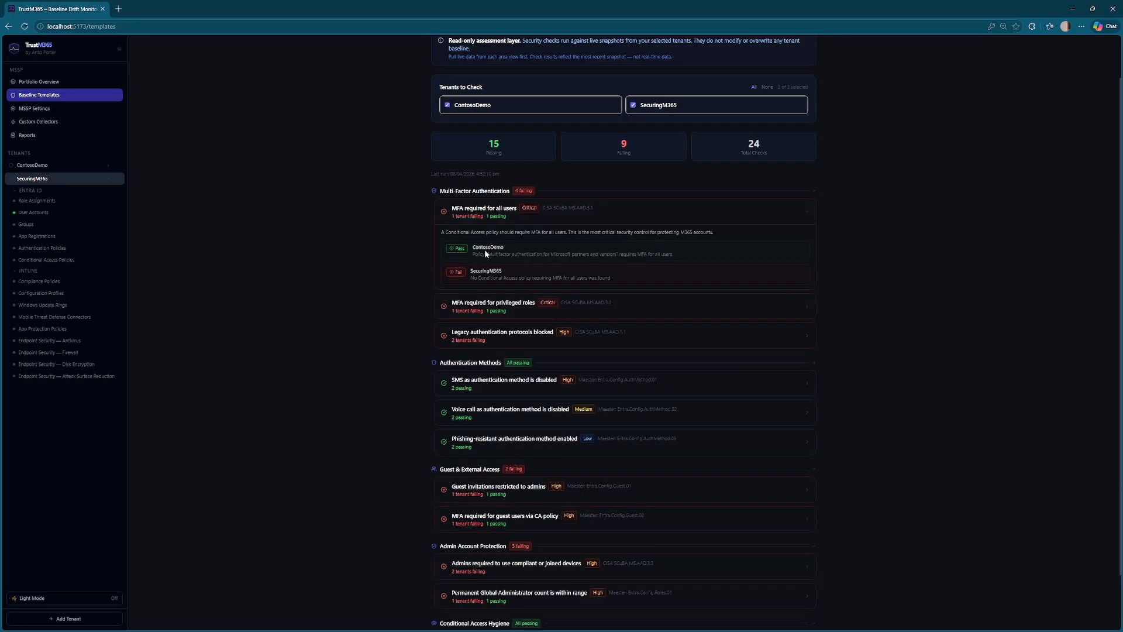
{"action": "left_click_drag", "start_coordinate": [488, 255], "coordinate": [618, 256]}
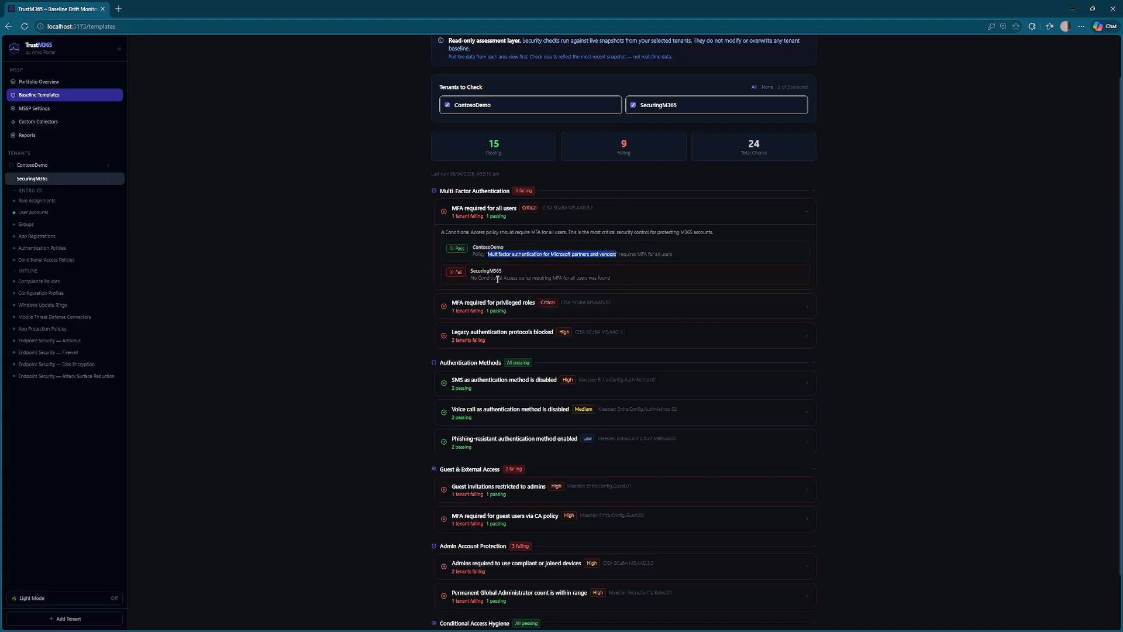
{"action": "left_click_drag", "start_coordinate": [477, 278], "coordinate": [606, 278]}
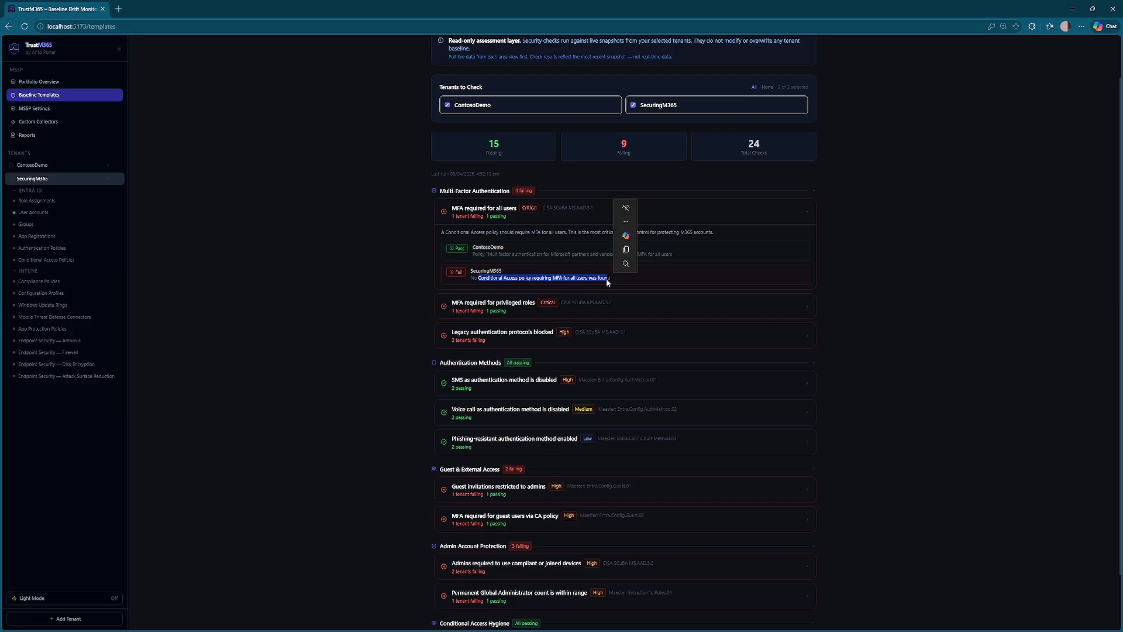
{"action": "left_click", "coordinate": [361, 300]}
- Review the 'SMS as authentication method' results, then open the MSSP Settings page
{"action": "left_click", "coordinate": [530, 390]}
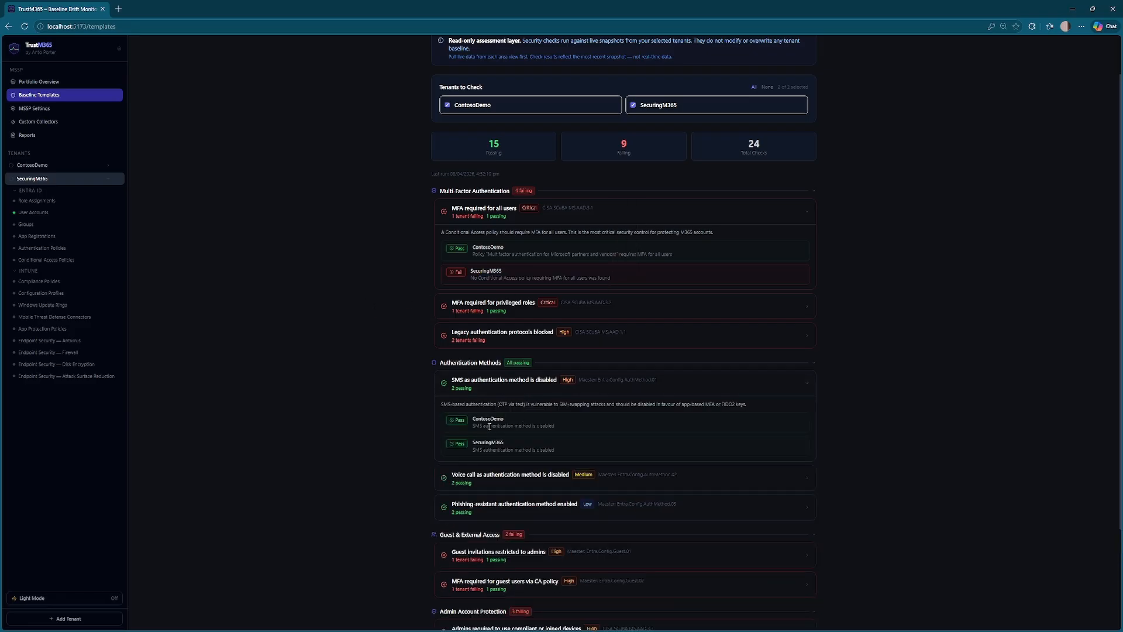
{"action": "left_click_drag", "start_coordinate": [489, 427], "coordinate": [536, 450]}
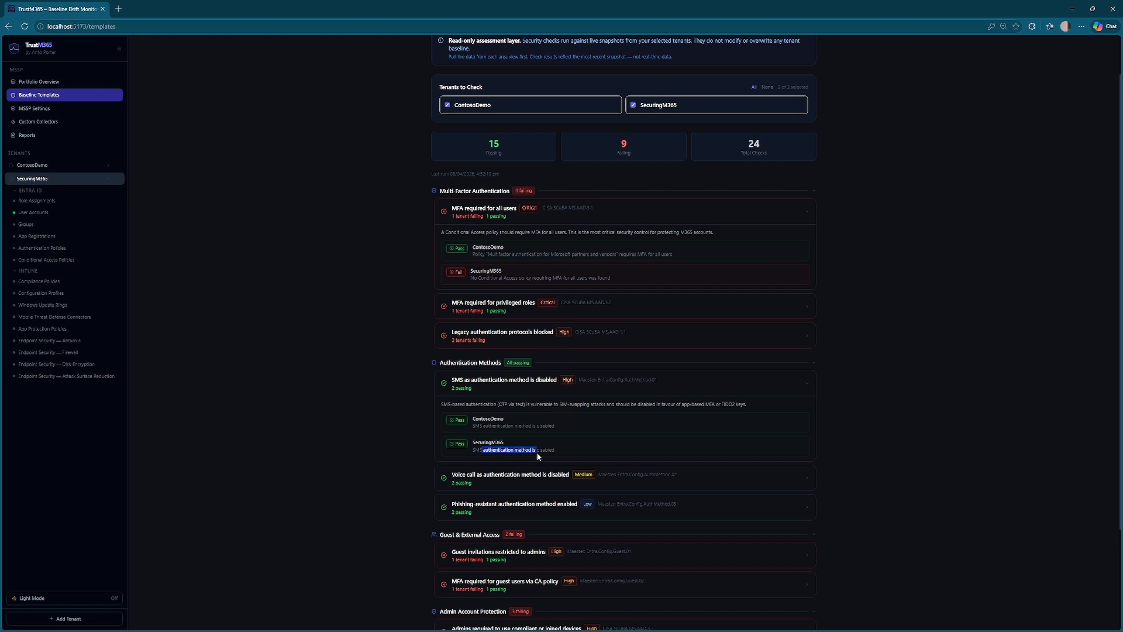
{"action": "left_click", "coordinate": [359, 438]}
{"action": "scroll", "coordinate": [271, 286], "scroll_direction": "up", "scroll_amount": 1}
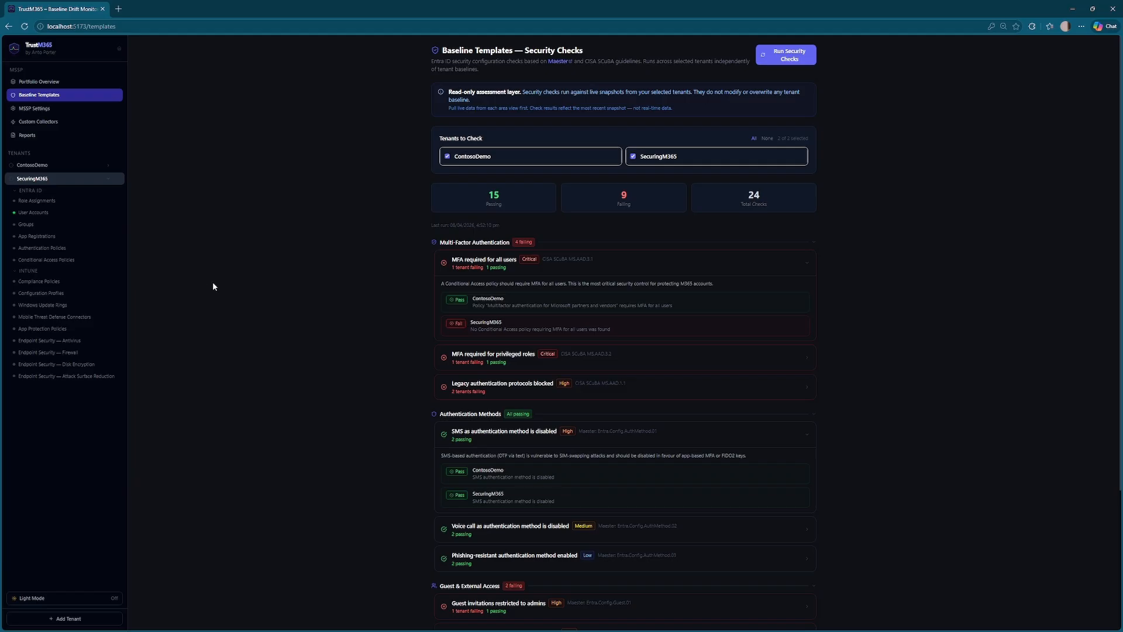
{"action": "left_click", "coordinate": [40, 109]}
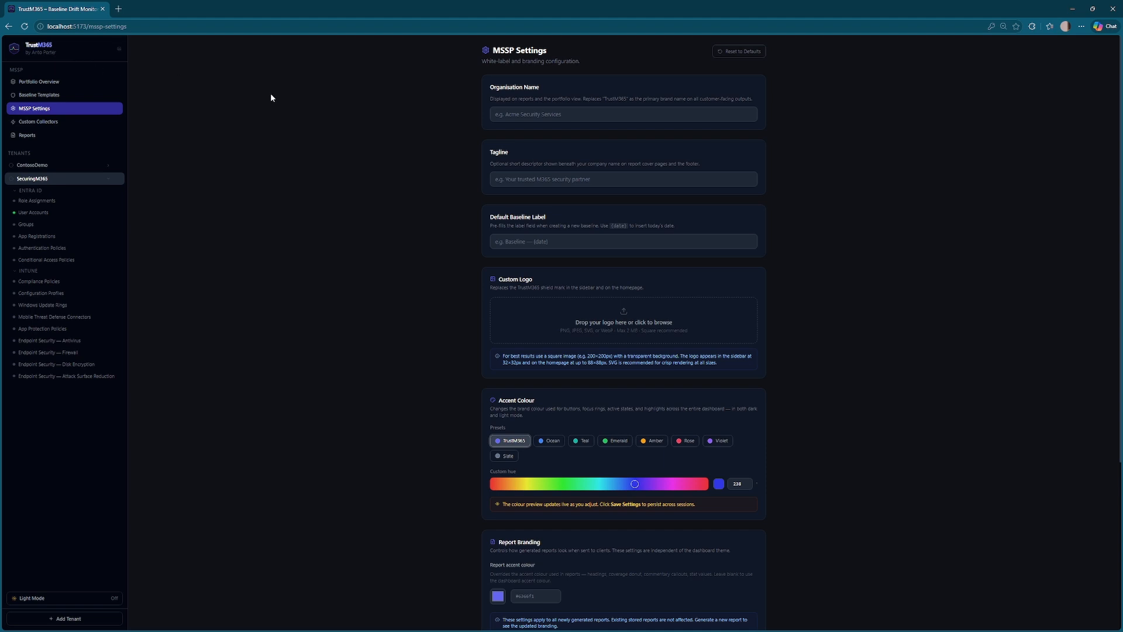
- Enter organisation name 'Acme Security Company', tagline 'Security Matters' and default baseline label '{date}'
{"action": "left_click", "coordinate": [531, 114]}
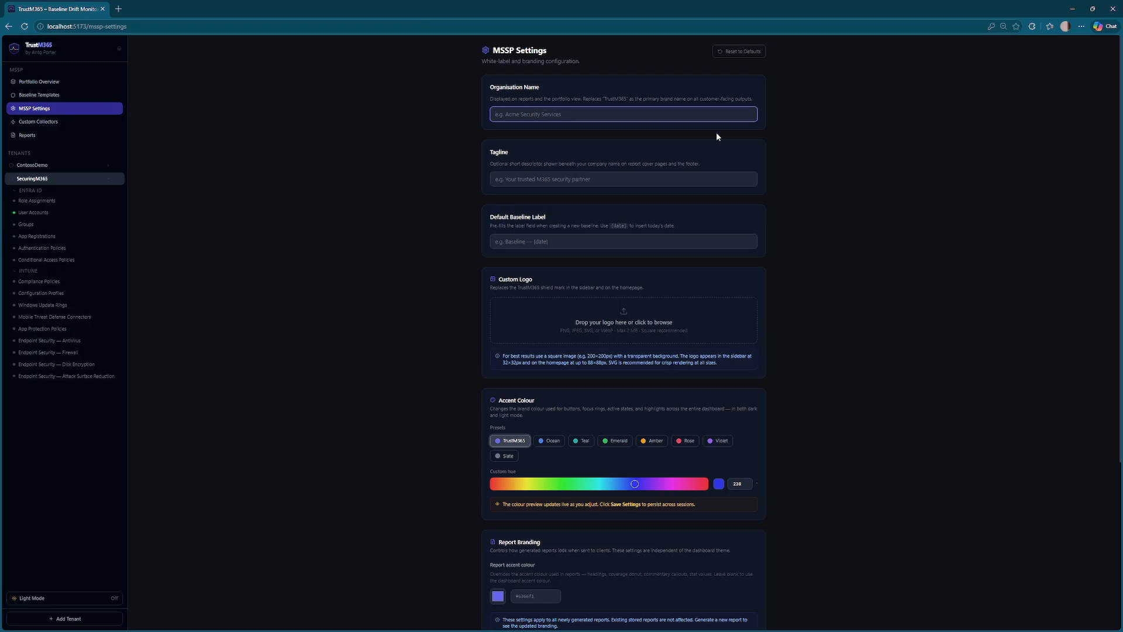
{"action": "type", "text": "Acme Securty Company"}
{"action": "right_click", "coordinate": [518, 115]}
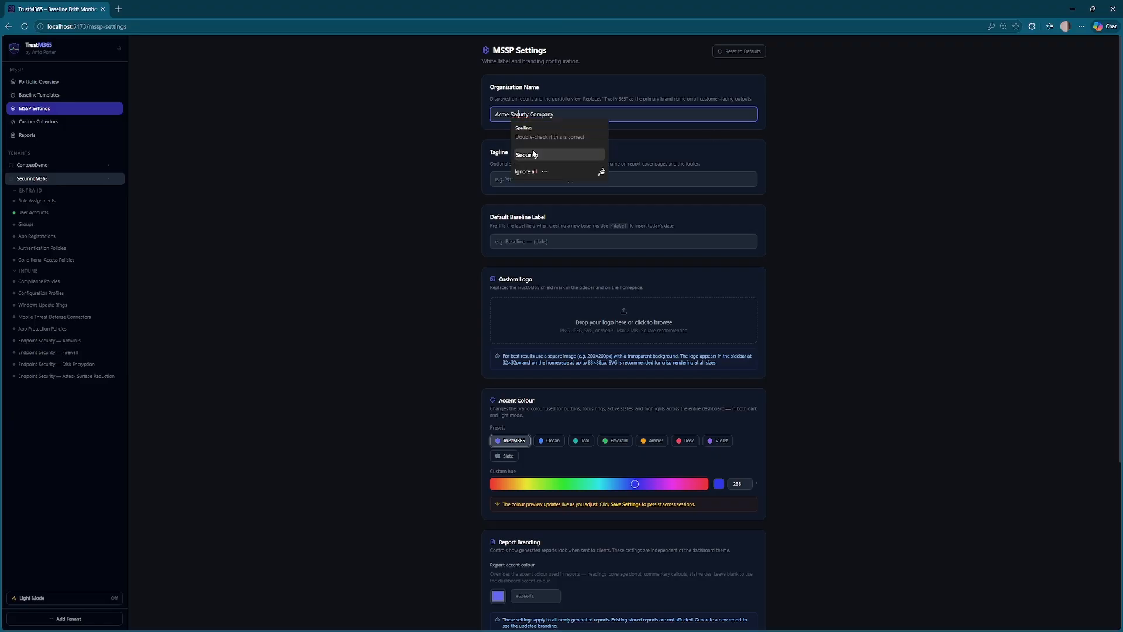
{"action": "left_click", "coordinate": [535, 155]}
{"action": "left_click", "coordinate": [578, 183]}
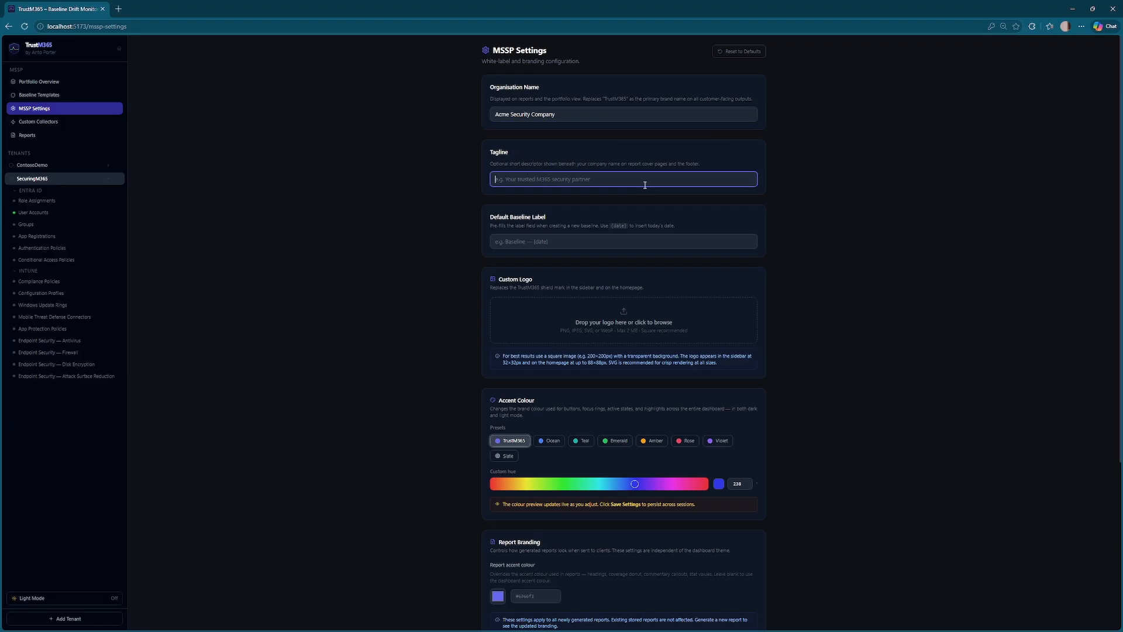
{"action": "type", "text": "Security Matters"}
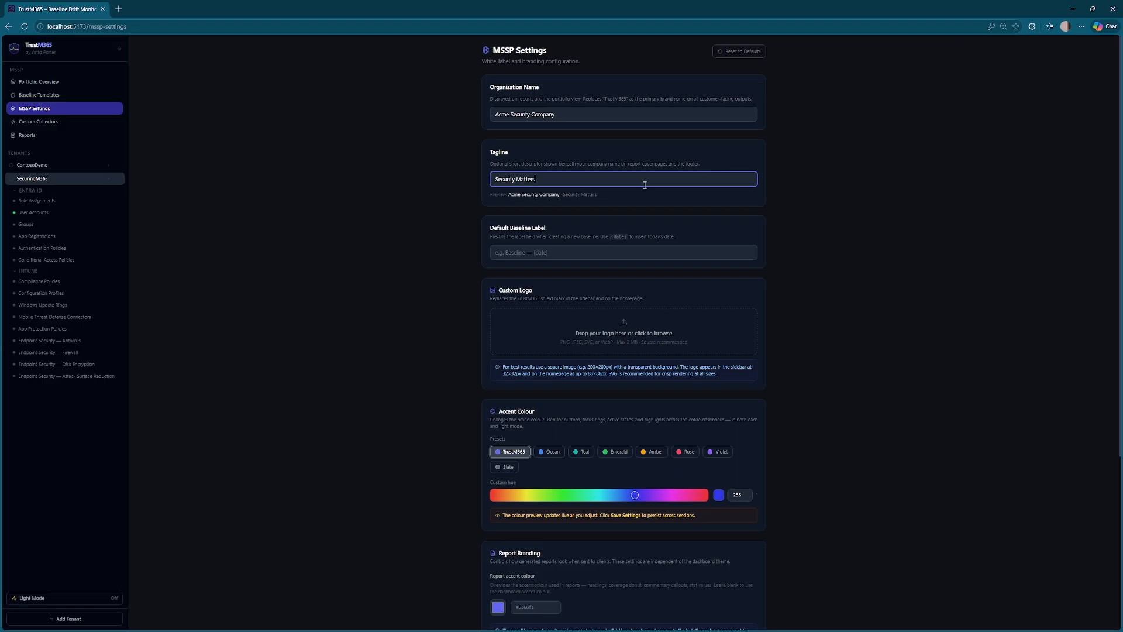
{"action": "left_click", "coordinate": [324, 255]}
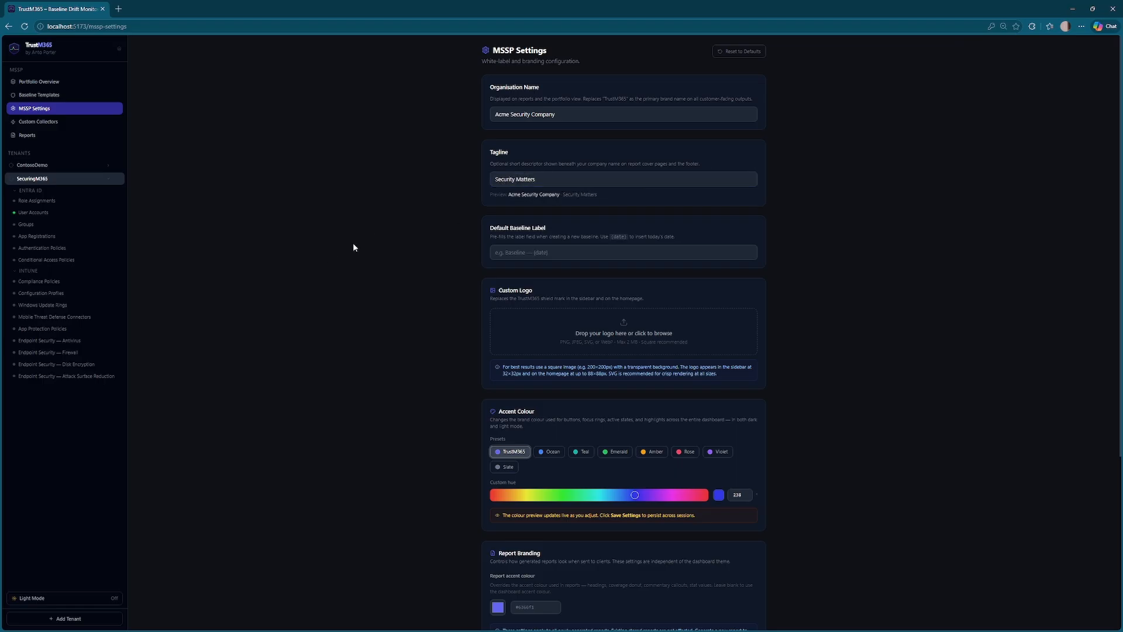
{"action": "left_click", "coordinate": [524, 255]}
{"action": "type", "text": "{date}"}
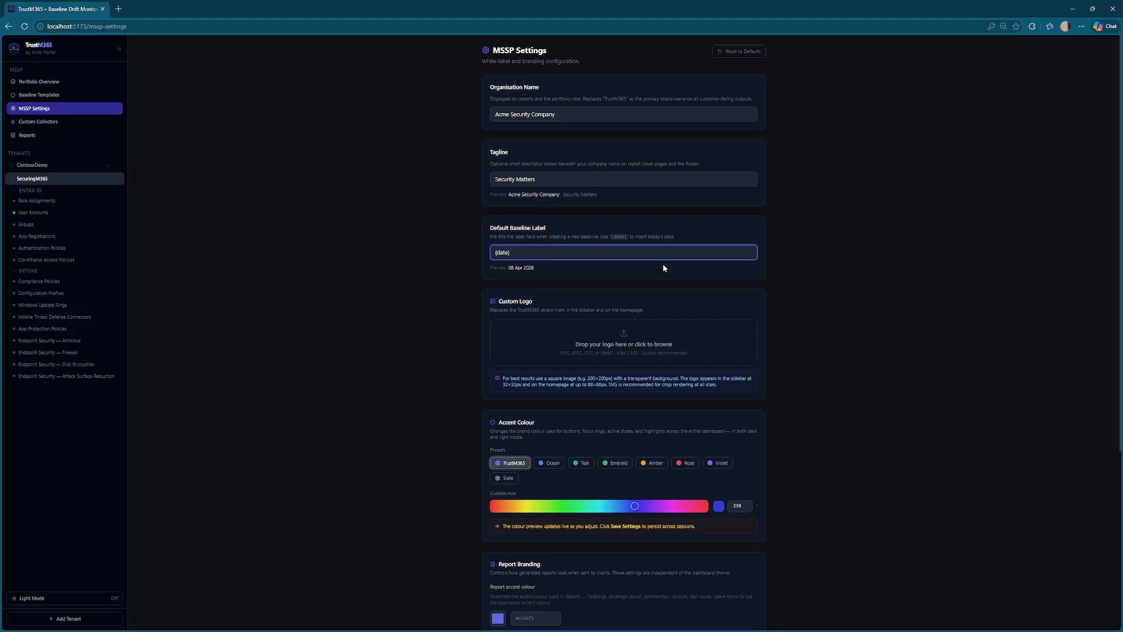
{"action": "left_click", "coordinate": [429, 290]}
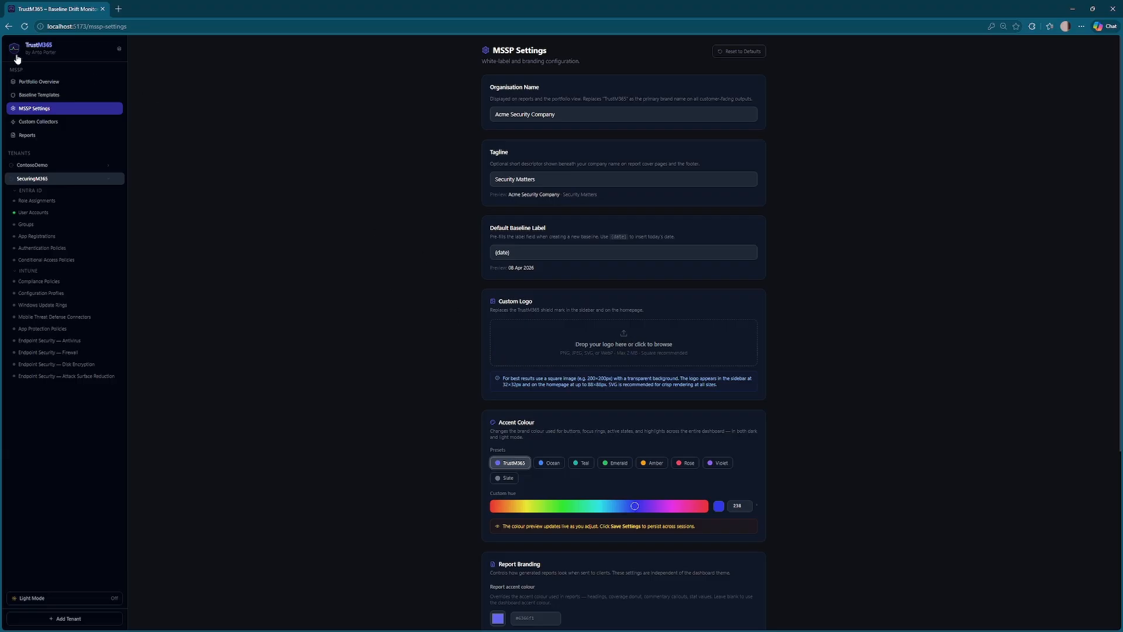
- Set the dashboard accent to the Teal preset and the report accent colour to #64f2da
{"action": "scroll", "coordinate": [308, 275], "scroll_direction": "down", "scroll_amount": 3}
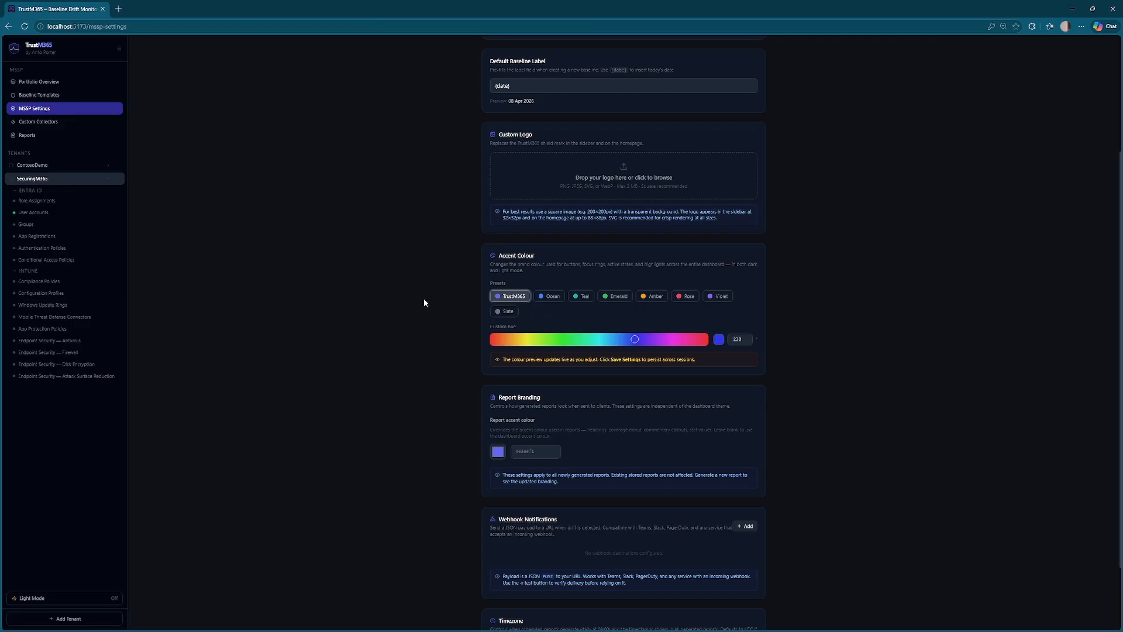
{"action": "left_click", "coordinate": [579, 299]}
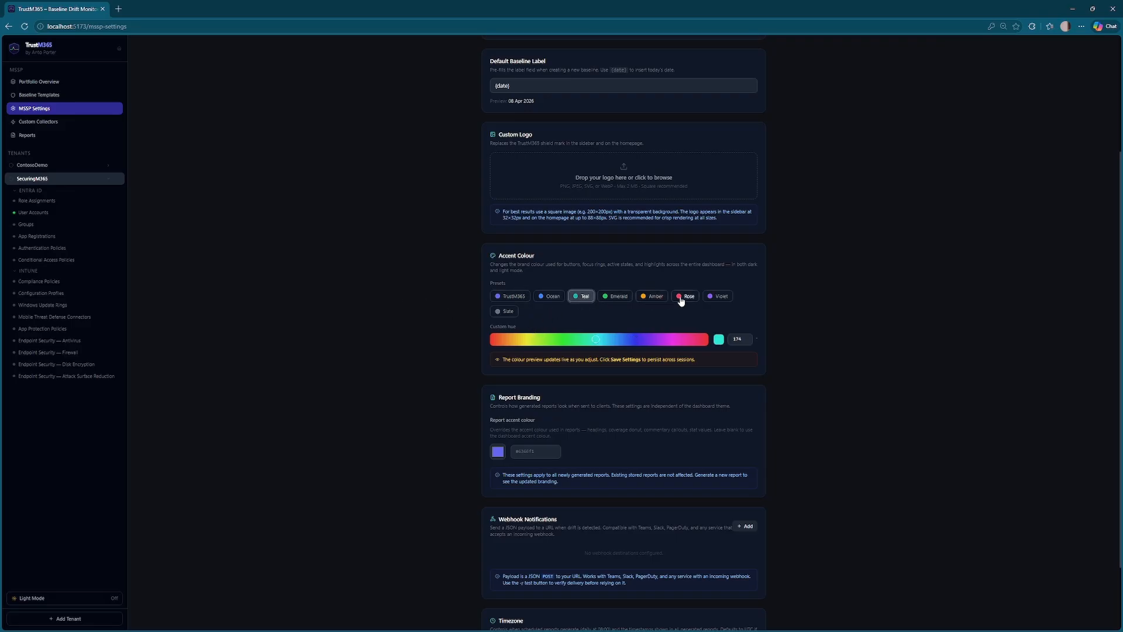
{"action": "scroll", "coordinate": [831, 330], "scroll_direction": "down", "scroll_amount": 1}
{"action": "scroll", "coordinate": [831, 330], "scroll_direction": "down", "scroll_amount": 1}
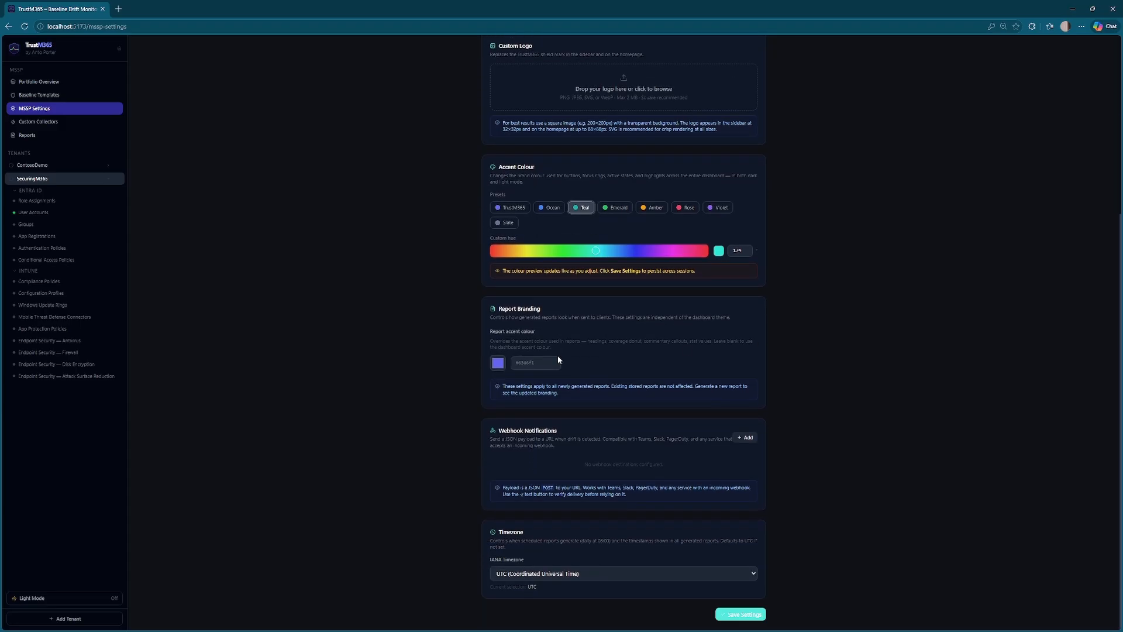
{"action": "left_click", "coordinate": [498, 363]}
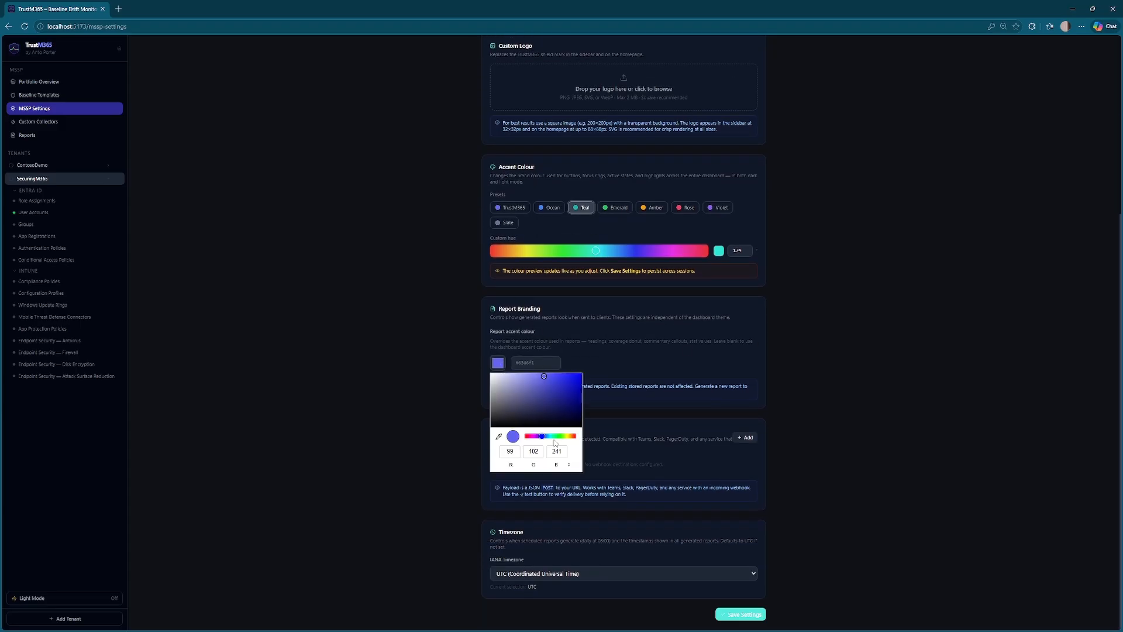
{"action": "left_click_drag", "start_coordinate": [559, 435], "coordinate": [551, 435]}
{"action": "left_click", "coordinate": [397, 390]}
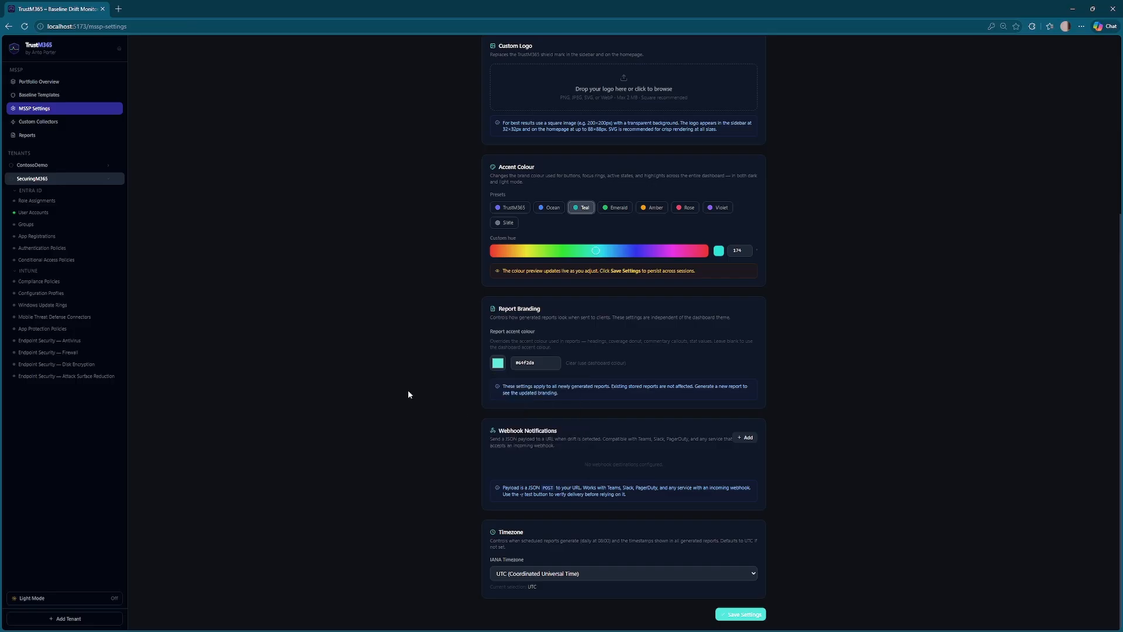
- Set the timezone to Australia/Perth, save the settings, and go to Custom Collectors
{"action": "left_click", "coordinate": [546, 577]}
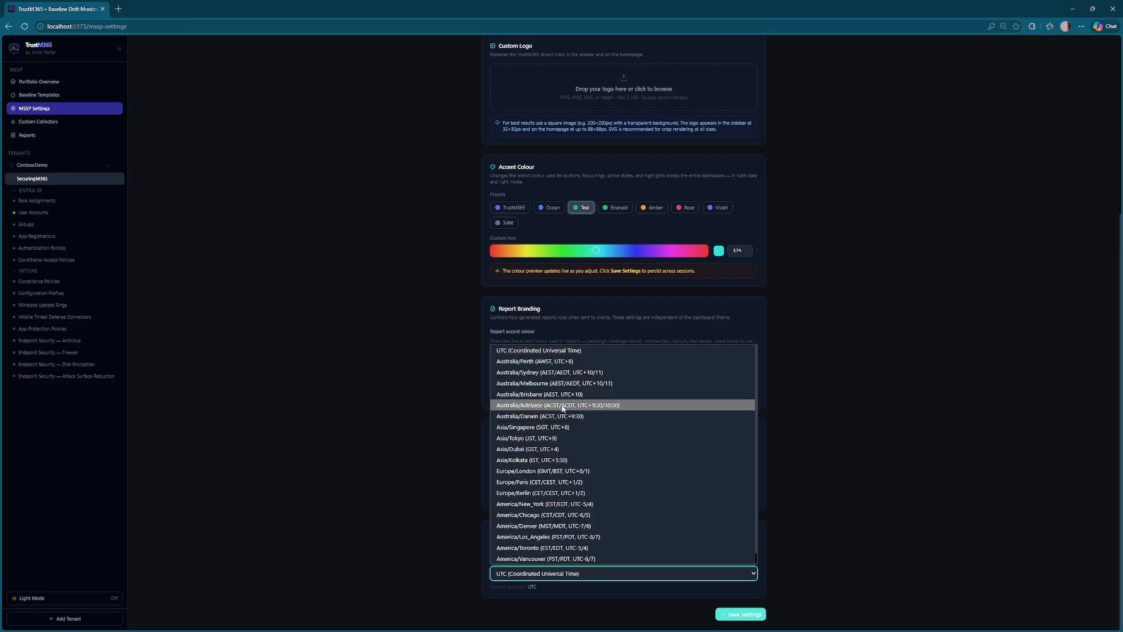
{"action": "left_click", "coordinate": [564, 363]}
{"action": "left_click", "coordinate": [839, 466]}
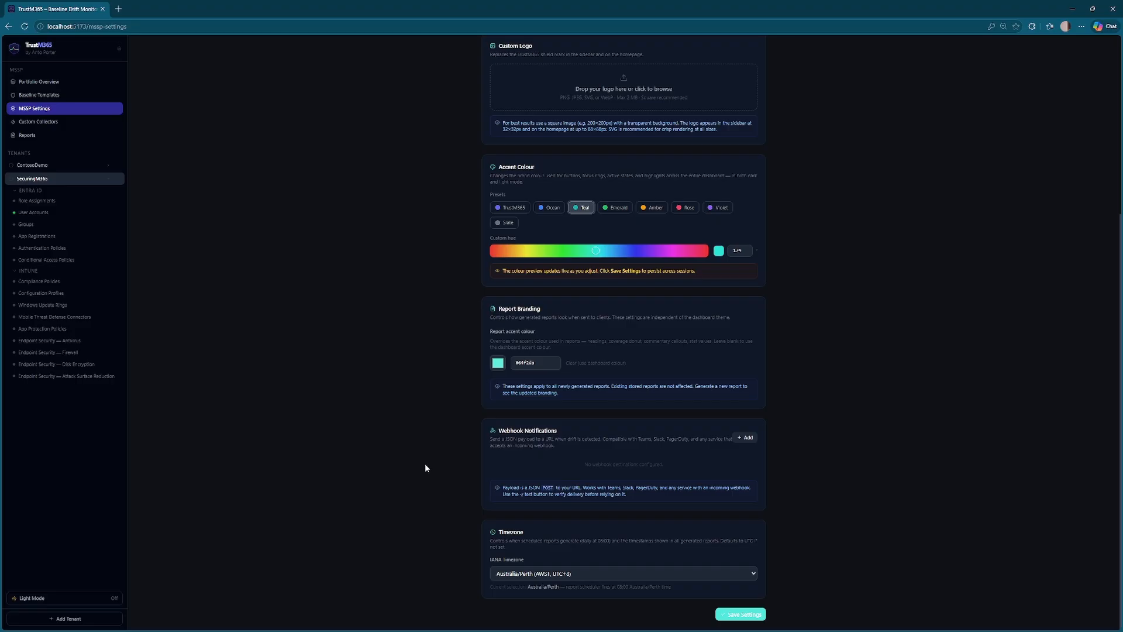
{"action": "left_click", "coordinate": [740, 617]}
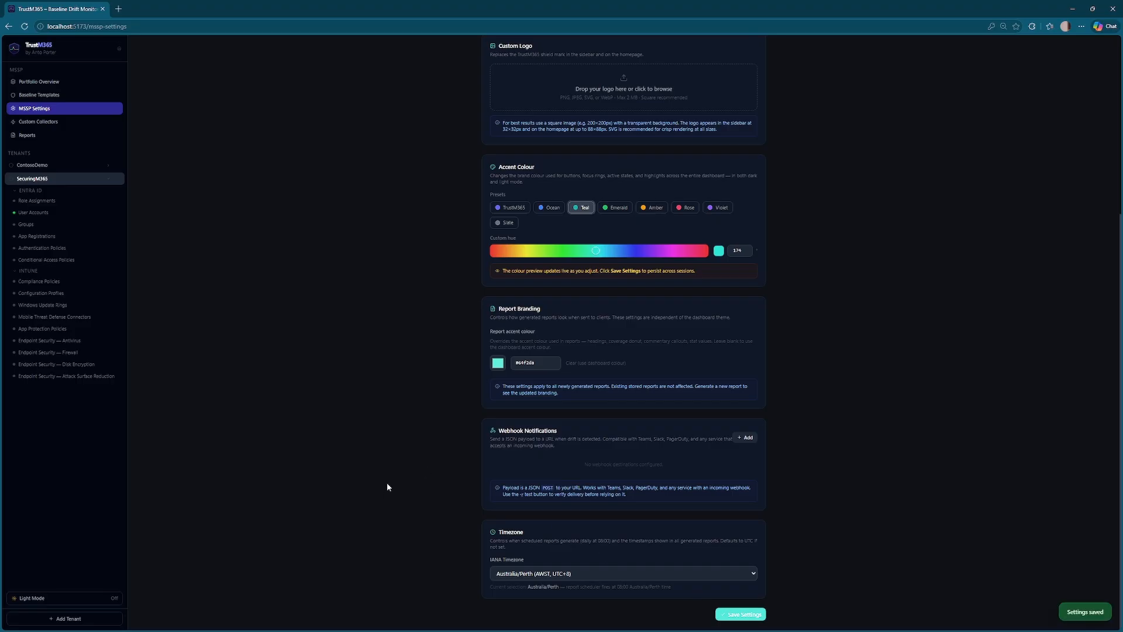
{"action": "left_click", "coordinate": [38, 122]}
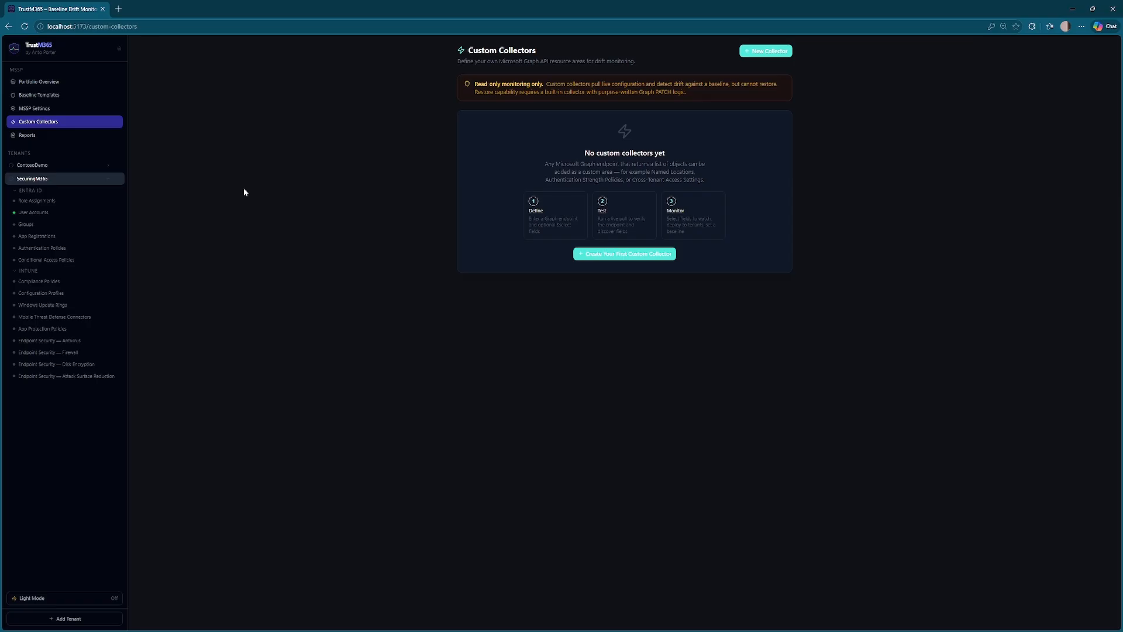
- Preview the new custom collector form and the empty Reports page, then return to MSSP Settings
{"action": "left_click", "coordinate": [608, 254]}
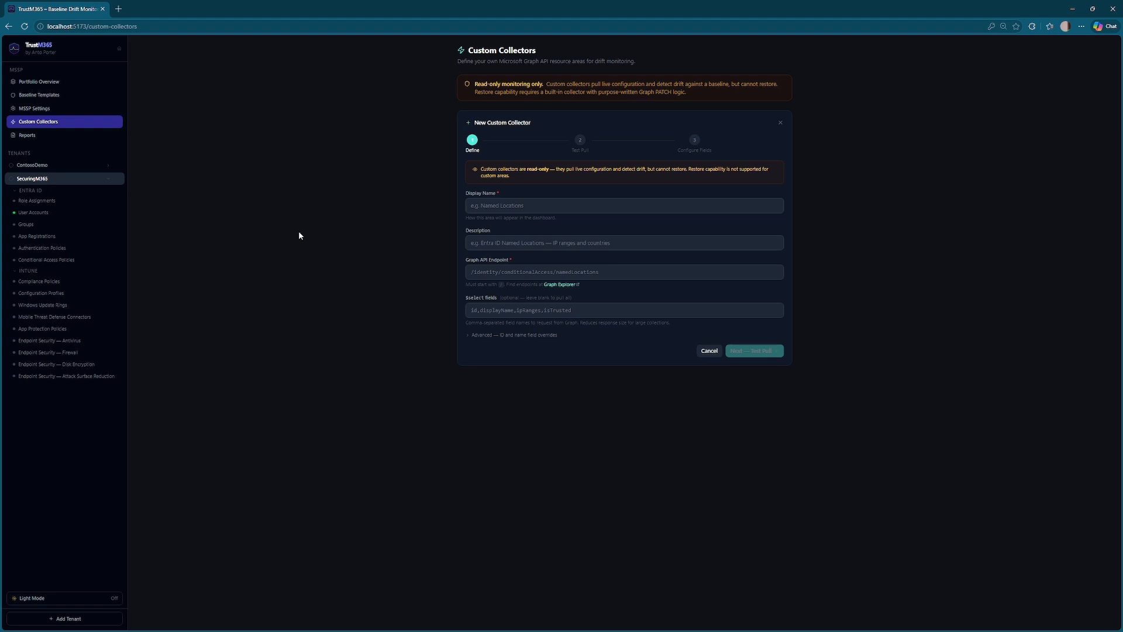
{"action": "left_click", "coordinate": [65, 136]}
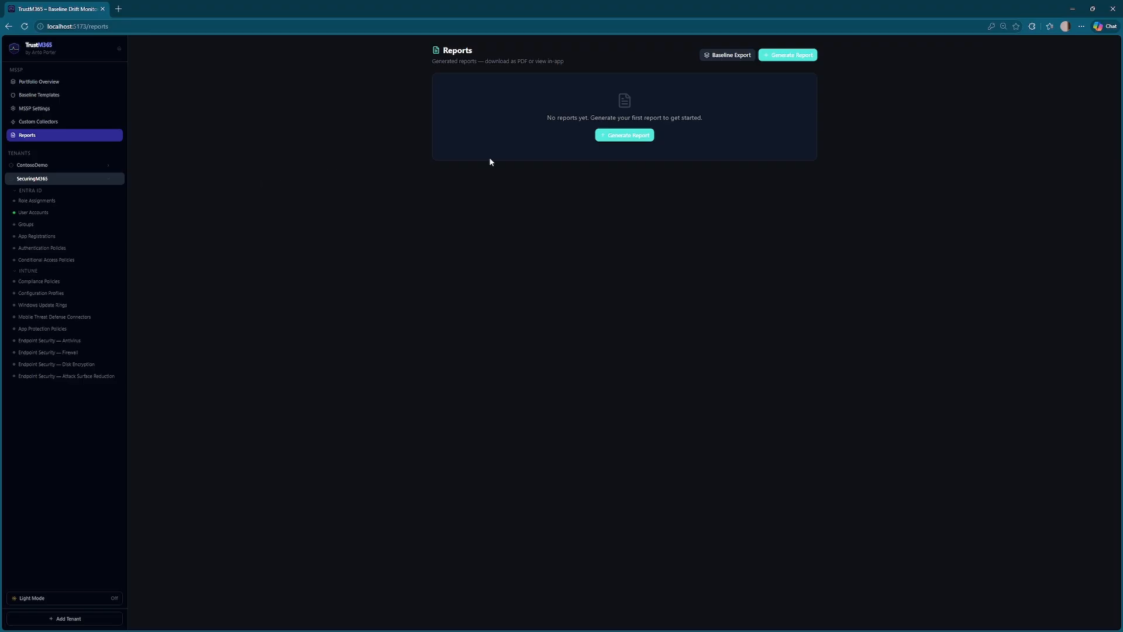
{"action": "left_click", "coordinate": [35, 108]}
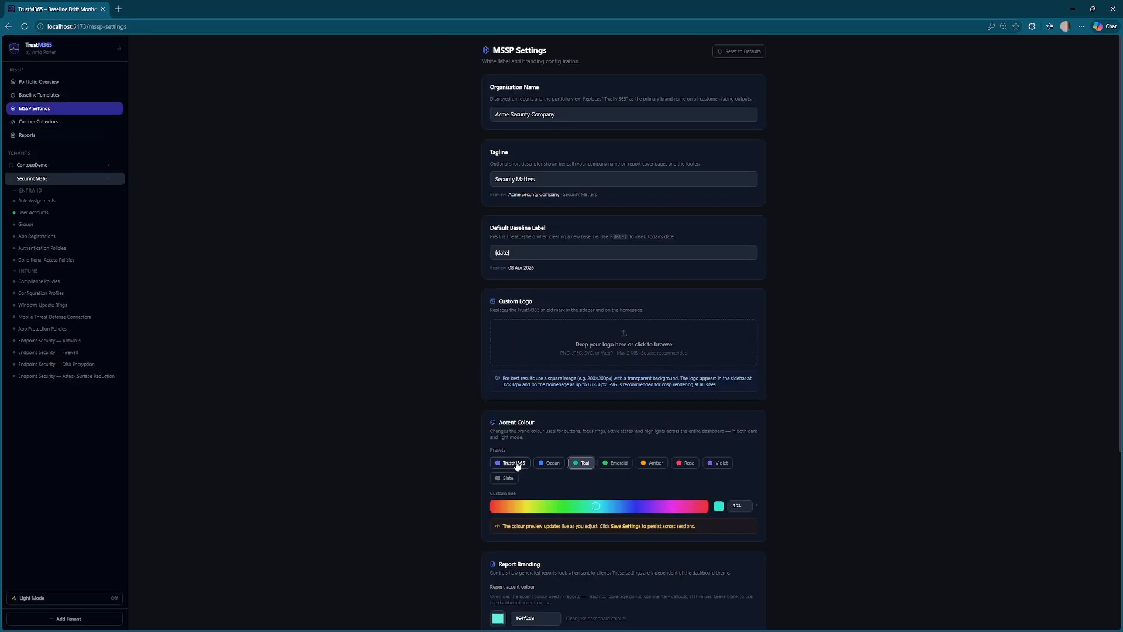
- Revert the accent to the TrustM365 preset, set the report accent to blue #6382f2, and save
{"action": "left_click", "coordinate": [510, 463]}
{"action": "scroll", "coordinate": [588, 585], "scroll_direction": "down", "scroll_amount": 4}
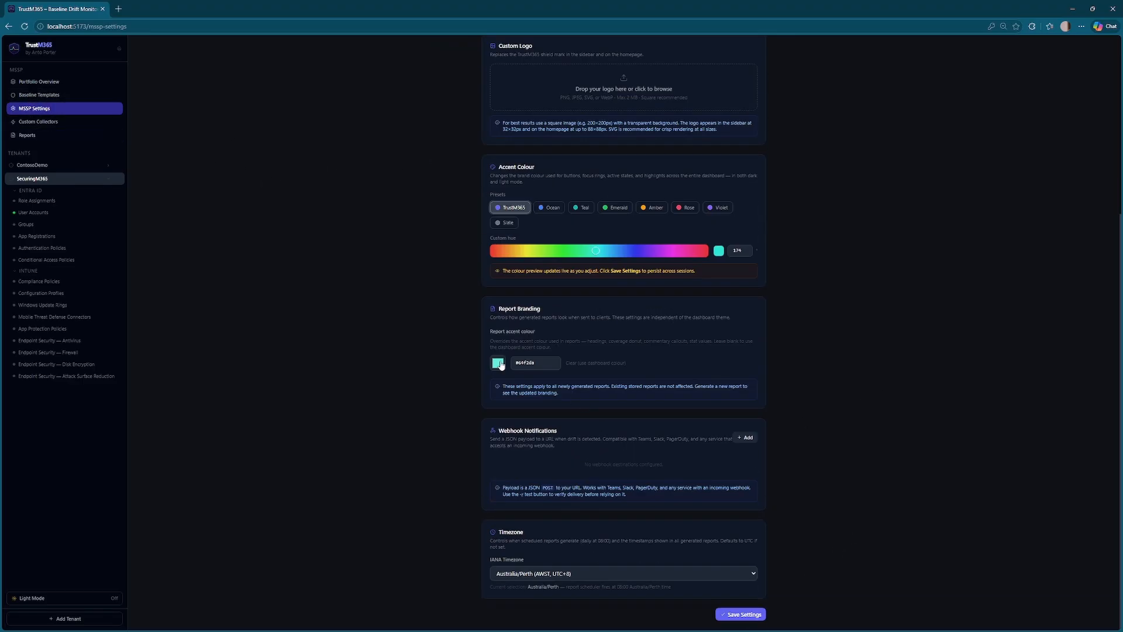
{"action": "left_click", "coordinate": [498, 363]}
{"action": "left_click", "coordinate": [558, 436]}
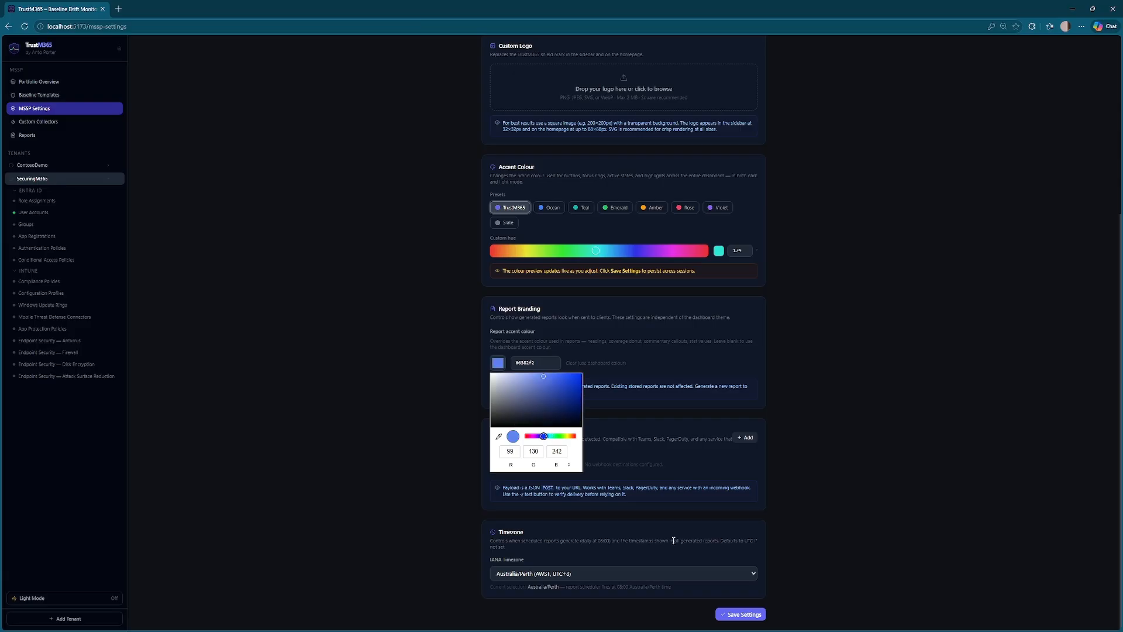
{"action": "left_click", "coordinate": [743, 613]}
{"action": "scroll", "coordinate": [310, 359], "scroll_direction": "up", "scroll_amount": 2}
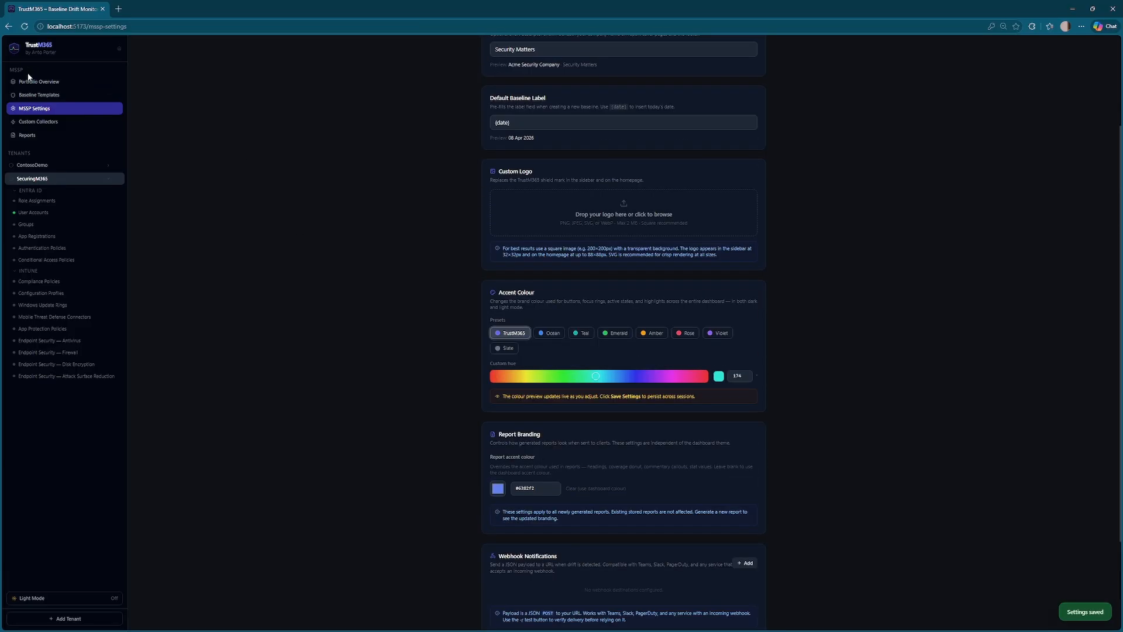
{"action": "left_click", "coordinate": [26, 135]}
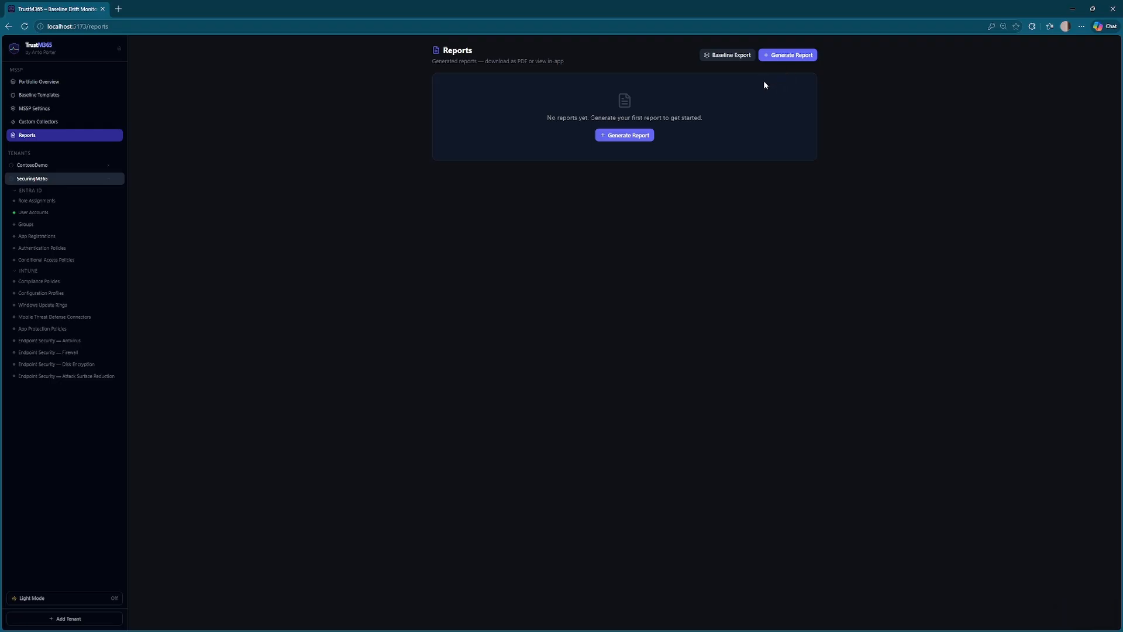
- Generate a SecuringM365 baseline export covering User Accounts and view the Acme-branded report
{"action": "left_click", "coordinate": [729, 58]}
{"action": "left_click", "coordinate": [491, 345]}
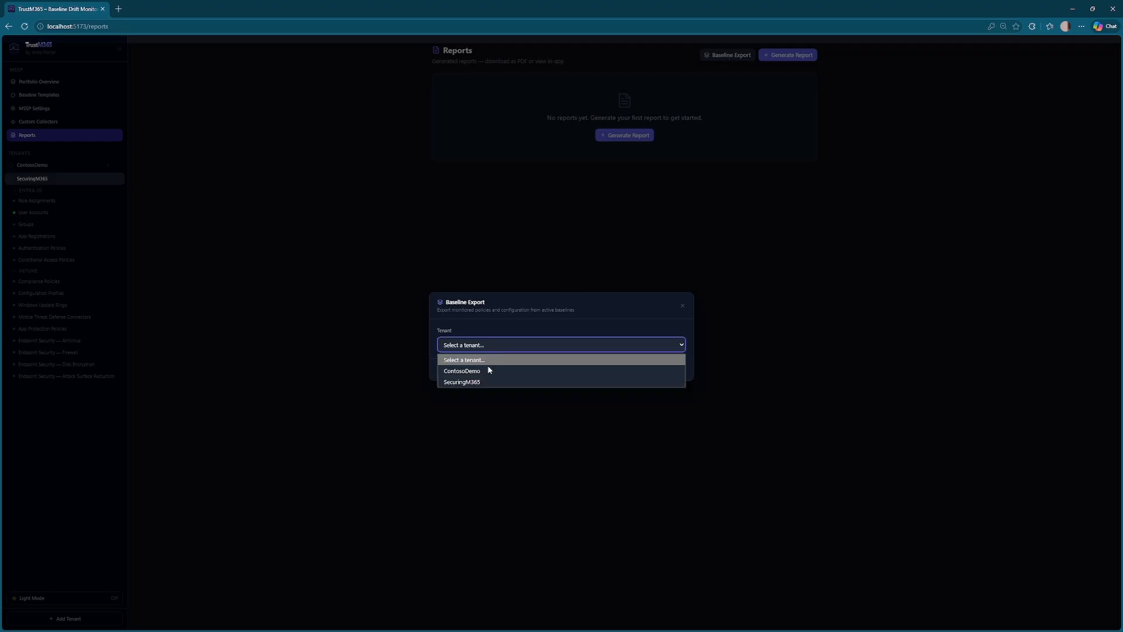
{"action": "left_click", "coordinate": [482, 380]}
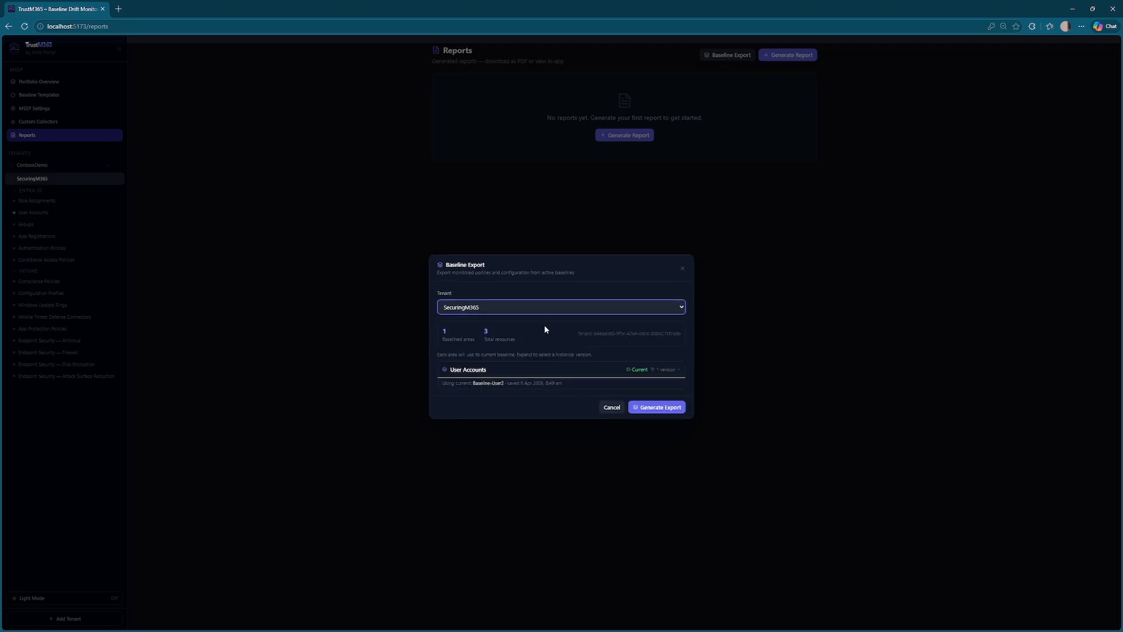
{"action": "left_click", "coordinate": [670, 373]}
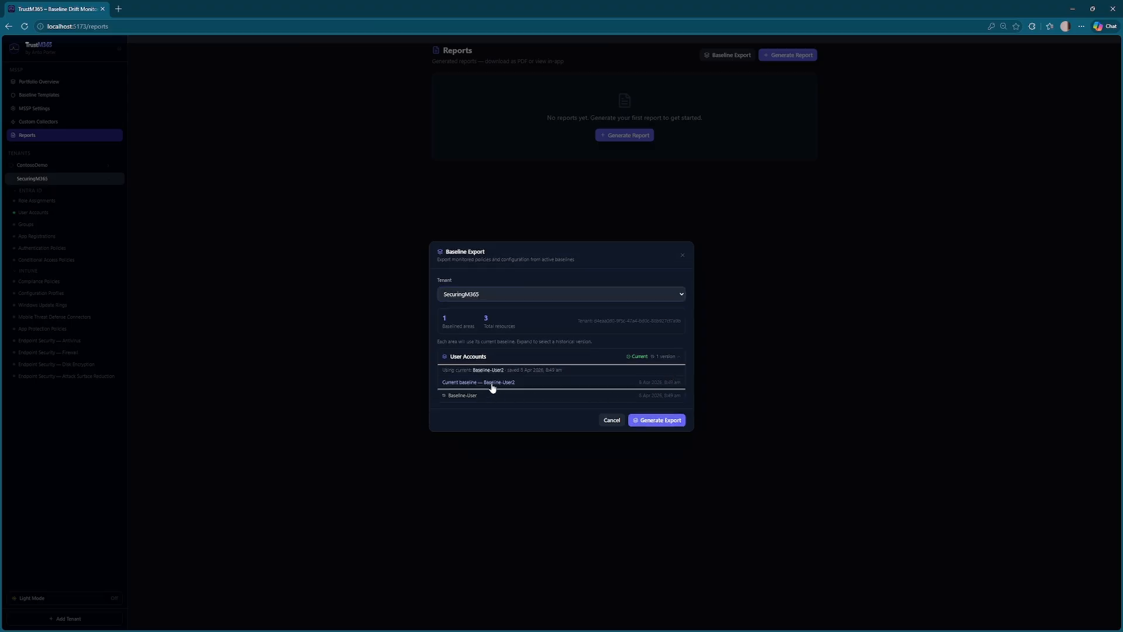
{"action": "left_click", "coordinate": [659, 420]}
{"action": "left_click", "coordinate": [470, 416]}
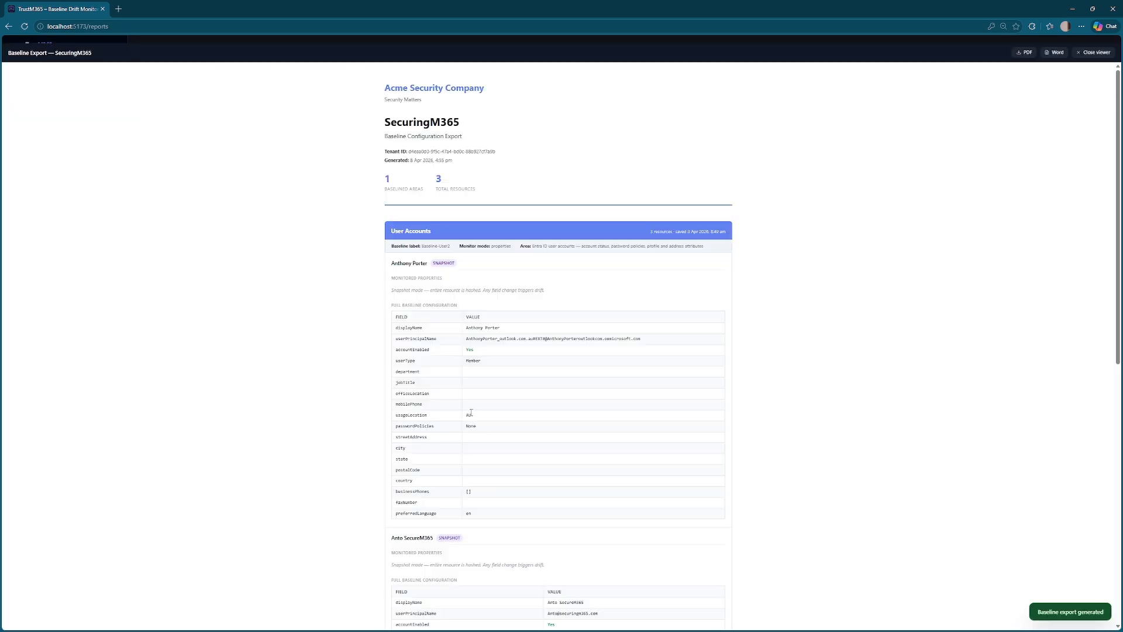
- Close the SecuringM365 baseline export viewer and cancel the Baseline Export dialog
{"action": "scroll", "coordinate": [313, 279], "scroll_direction": "down", "scroll_amount": 4}
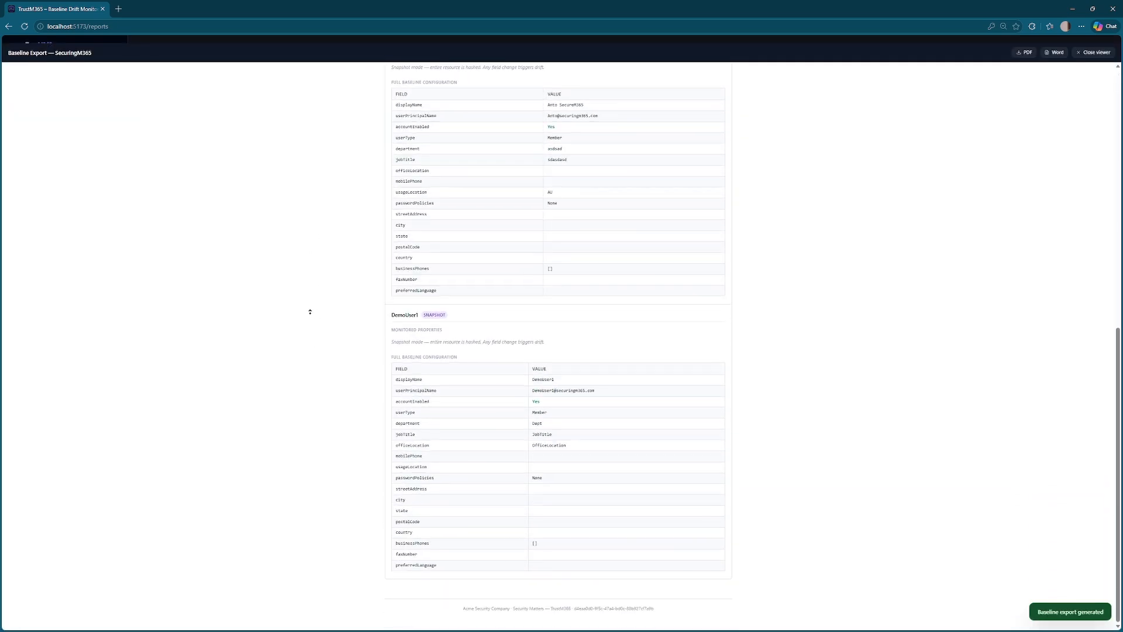
{"action": "scroll", "coordinate": [308, 311], "scroll_direction": "up", "scroll_amount": 8}
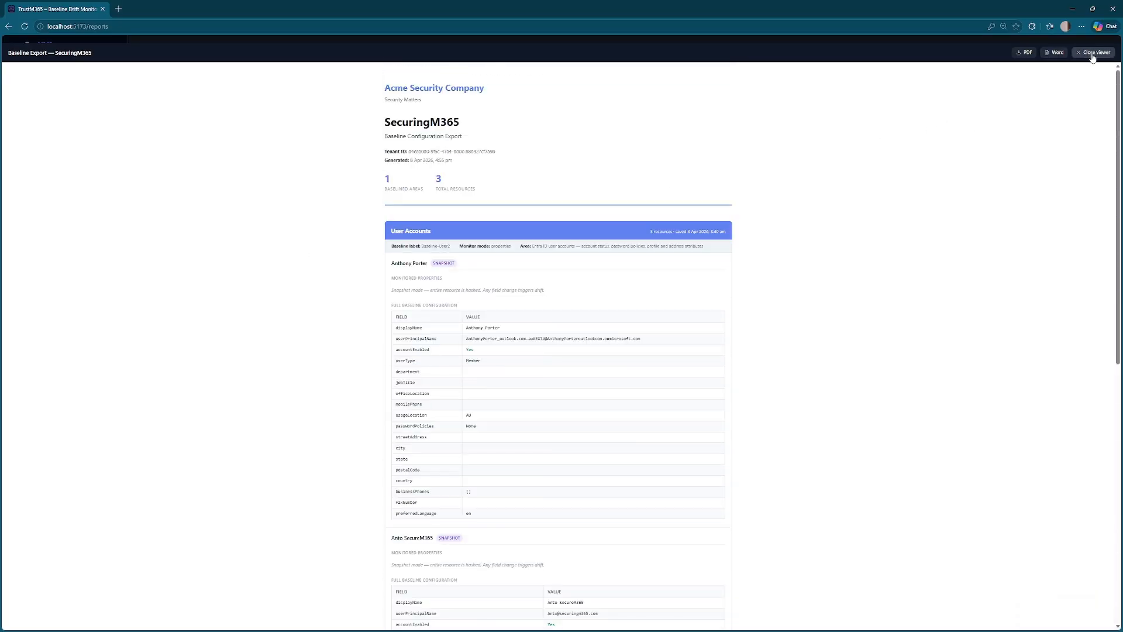
{"action": "left_click", "coordinate": [1091, 56]}
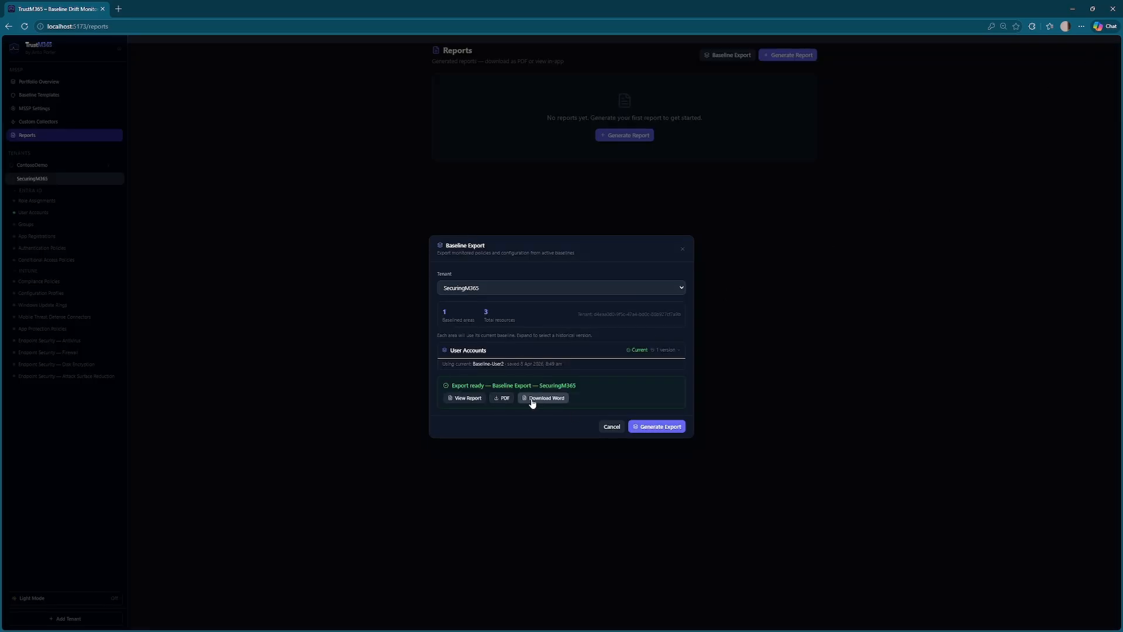
{"action": "left_click", "coordinate": [613, 427]}
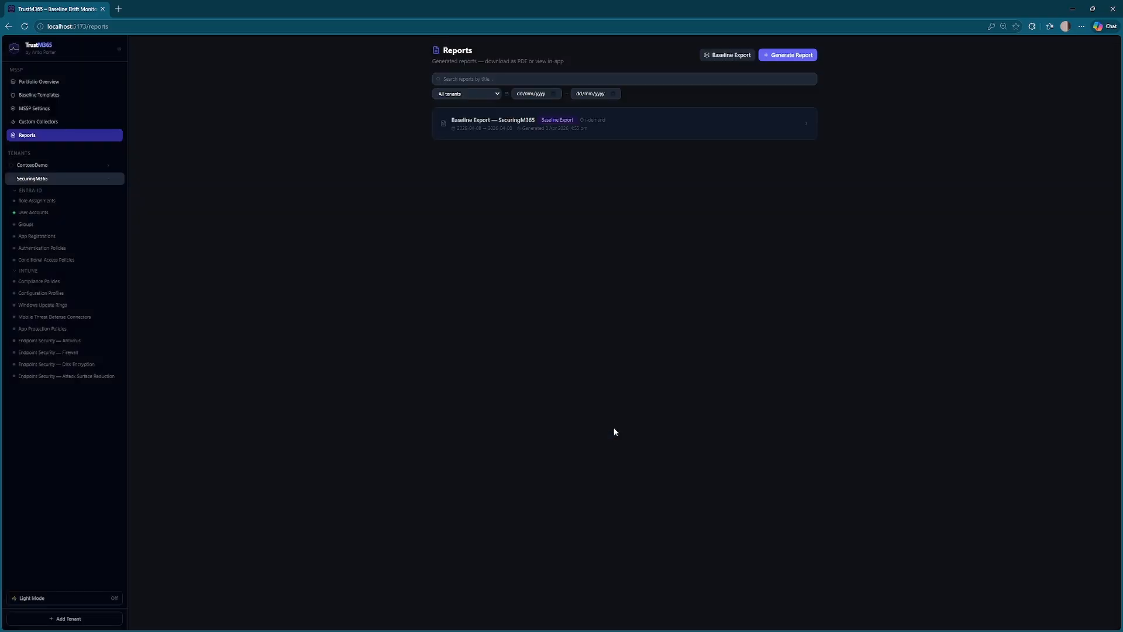
- Start a new report with SecuringM365 selected as the tenant
{"action": "left_click", "coordinate": [790, 56]}
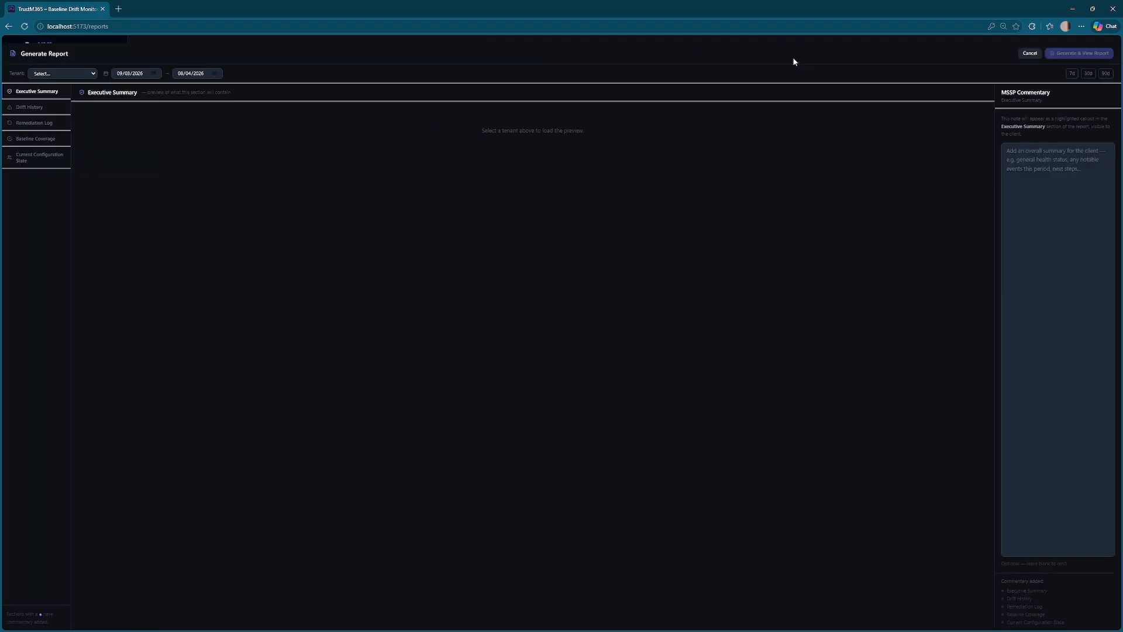
{"action": "left_click", "coordinate": [61, 71]}
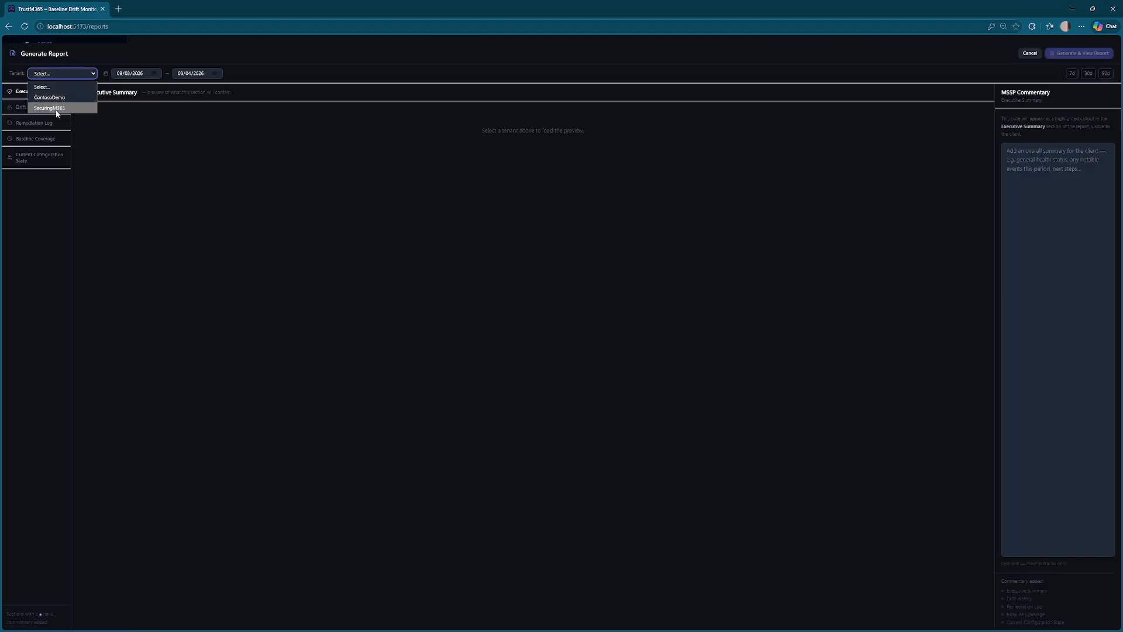
{"action": "left_click", "coordinate": [57, 108]}
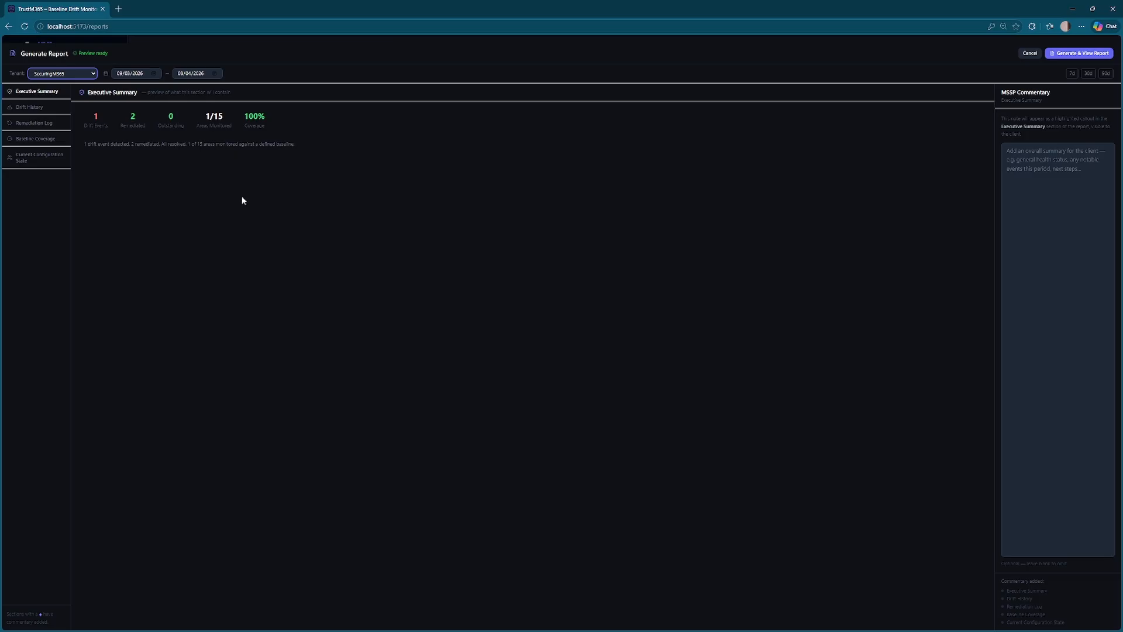
- Review the executive summary: 2 remediated, 0 outstanding, 1/15 areas monitored, 100% coverage
{"action": "left_click", "coordinate": [89, 120]}
{"action": "left_click_drag", "start_coordinate": [129, 116], "coordinate": [139, 126]}
{"action": "left_click", "coordinate": [147, 176]}
{"action": "left_click_drag", "start_coordinate": [166, 116], "coordinate": [228, 128]}
{"action": "left_click", "coordinate": [192, 162]}
{"action": "left_click", "coordinate": [236, 159]}
{"action": "left_click_drag", "start_coordinate": [243, 113], "coordinate": [266, 130]}
{"action": "left_click", "coordinate": [267, 179]}
{"action": "left_click", "coordinate": [1044, 195]}
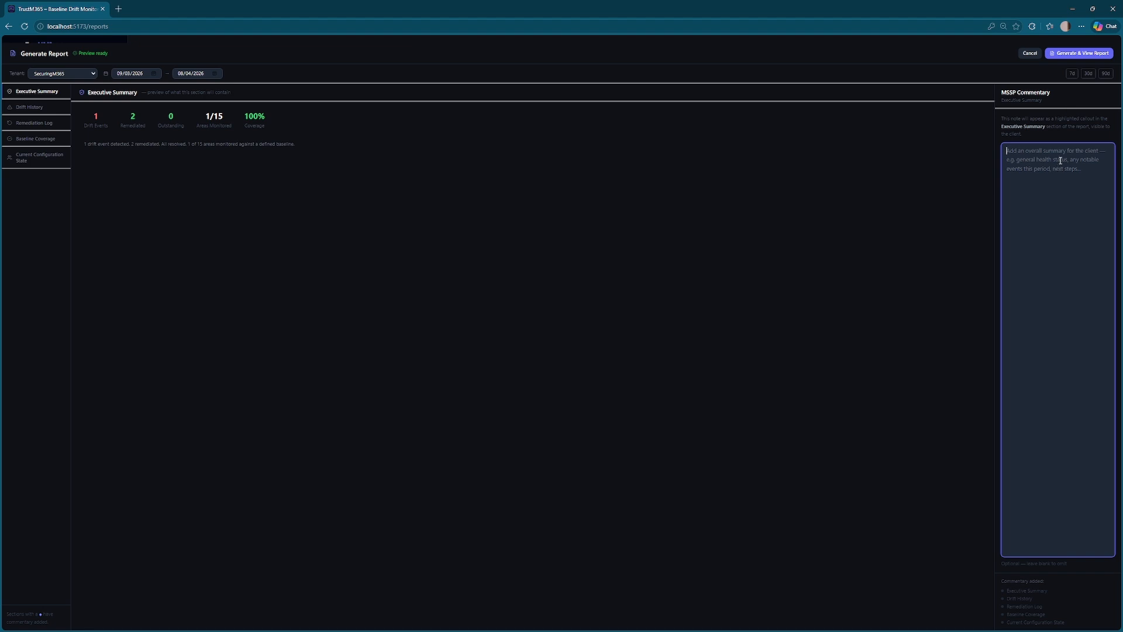
- Enter 'Exec Summary' commentary, then 'Dri' commentary on the Drift History section
{"action": "type", "text": "Exec Summary"}
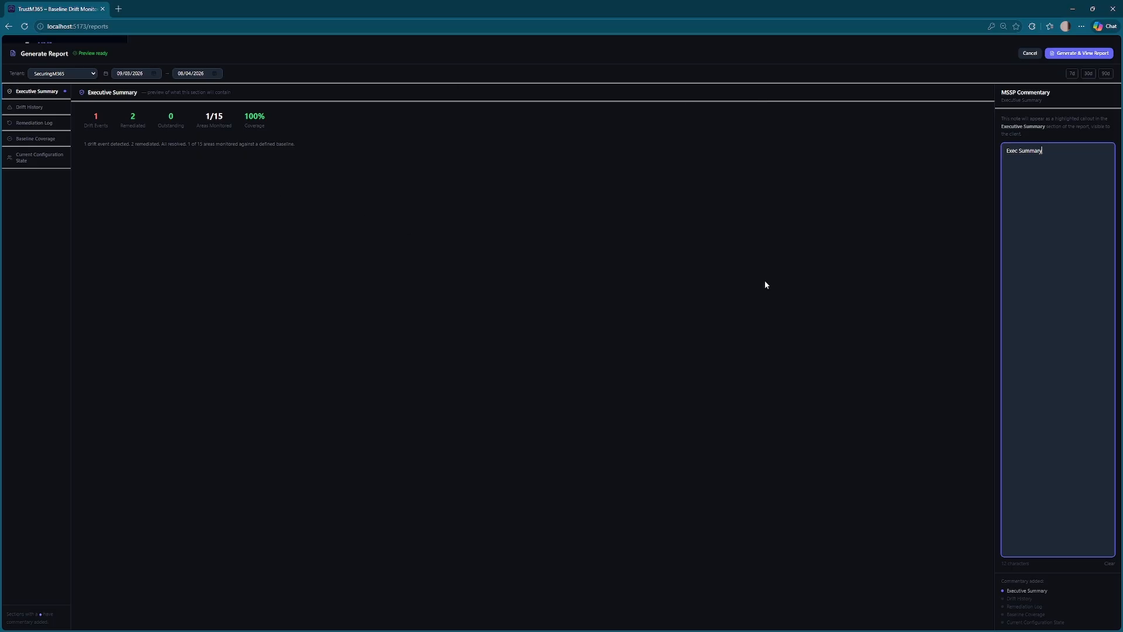
{"action": "left_click", "coordinate": [43, 108]}
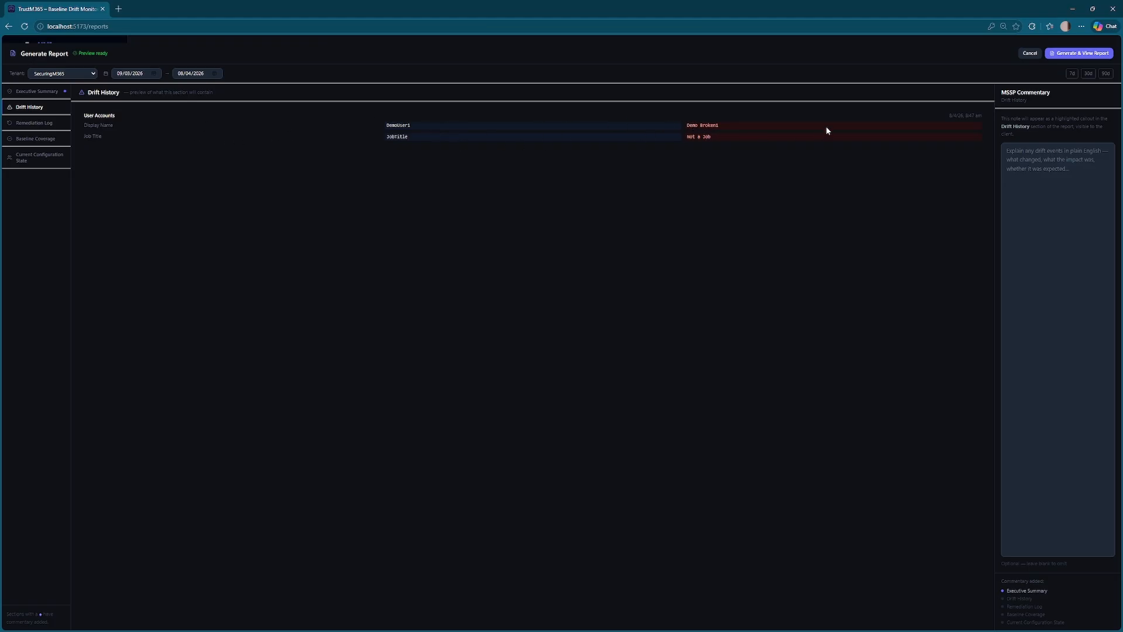
{"action": "left_click", "coordinate": [1031, 171]}
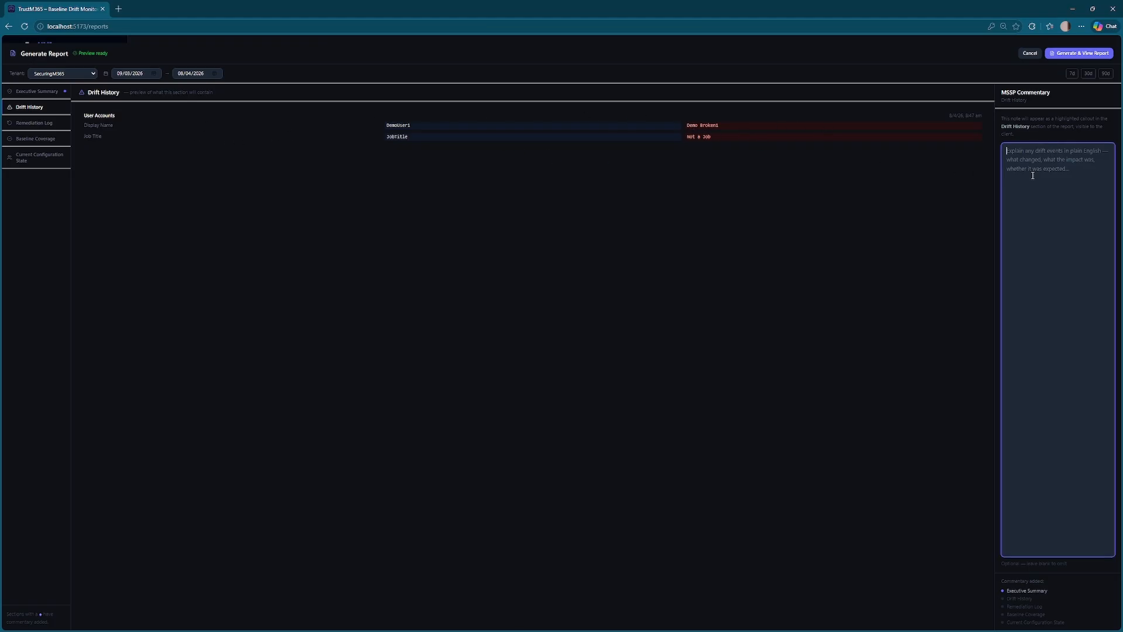
{"action": "type", "text": "Drift"}
- Add 'Remediation' and 'Baselin' commentary to the Remediation Log and Baseline Coverage sections
{"action": "left_click", "coordinate": [42, 123]}
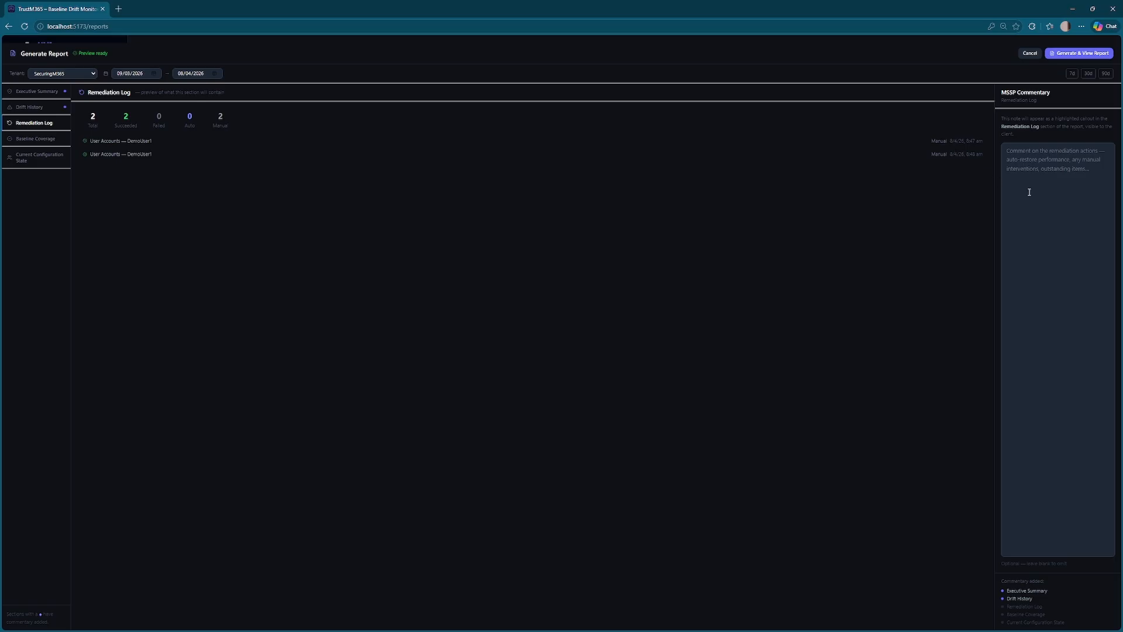
{"action": "left_click", "coordinate": [1076, 190]}
{"action": "type", "text": "Re"}
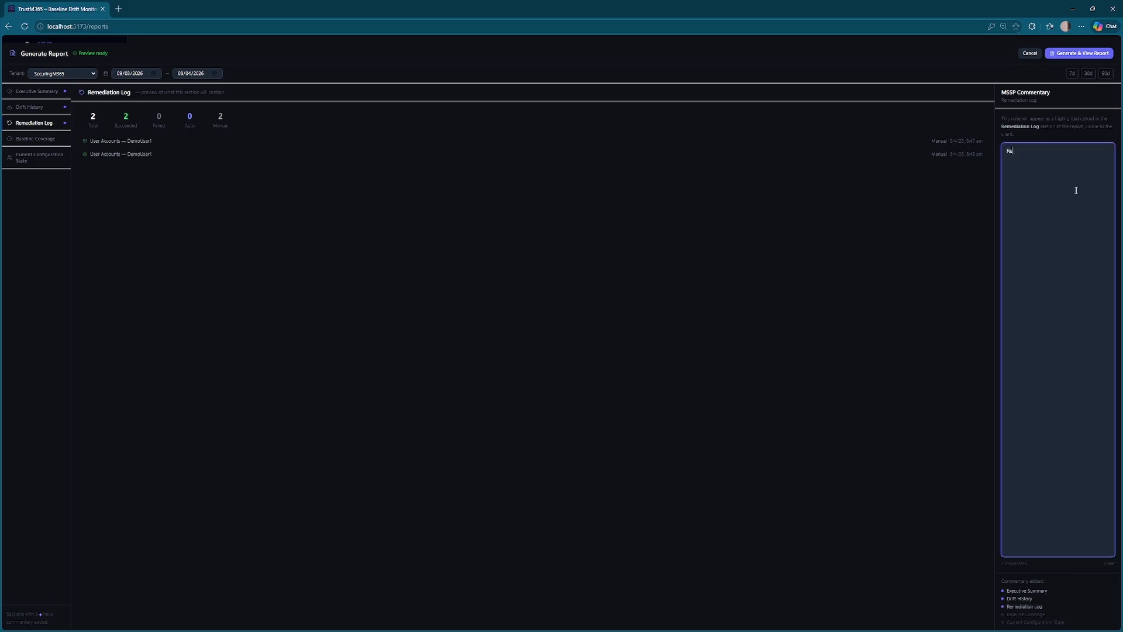
{"action": "type", "text": "mediation"}
{"action": "left_click", "coordinate": [25, 143]}
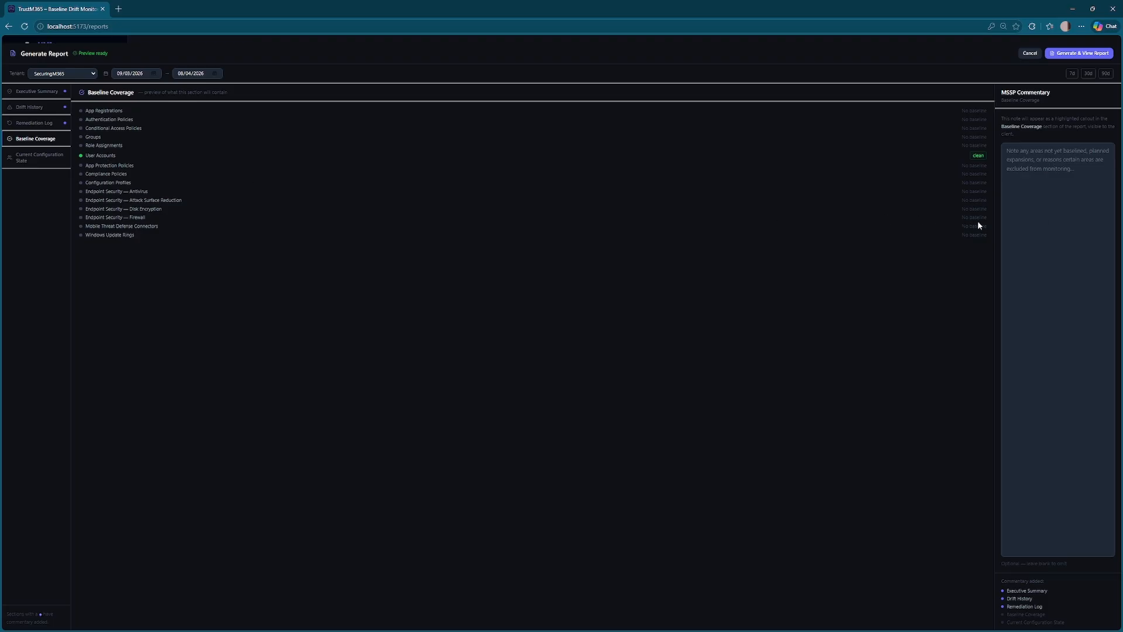
{"action": "left_click", "coordinate": [1045, 221]}
{"action": "type", "text": "Baseline"}
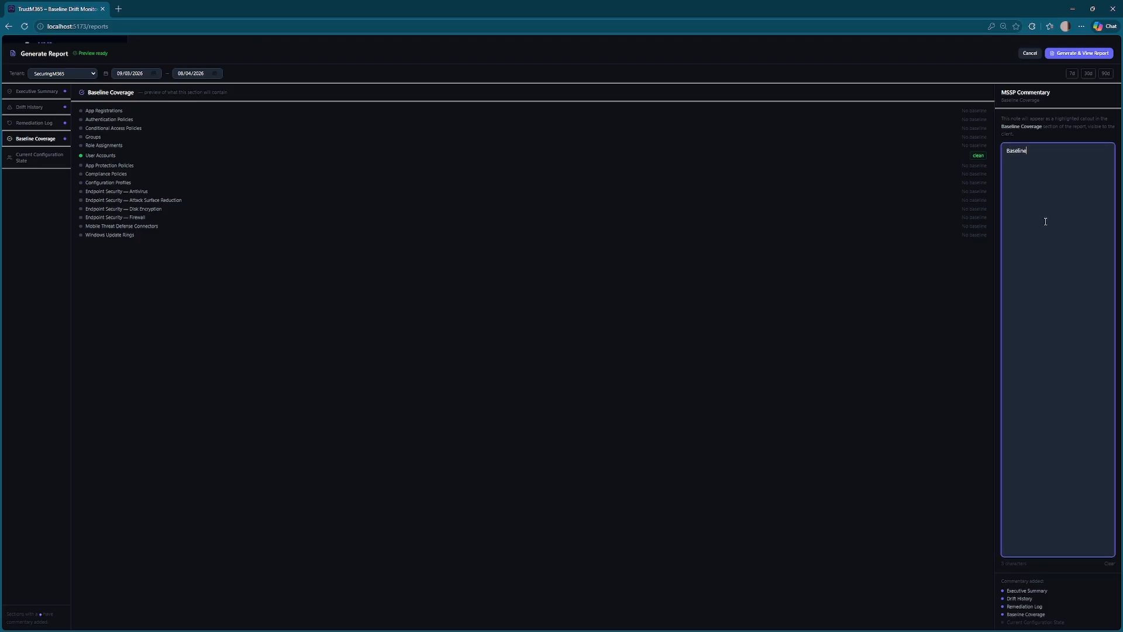
- Comment 'Tenant' on Current Configuration State, fixing the 'tenmant' typo, and generate the report
{"action": "left_click", "coordinate": [34, 158]}
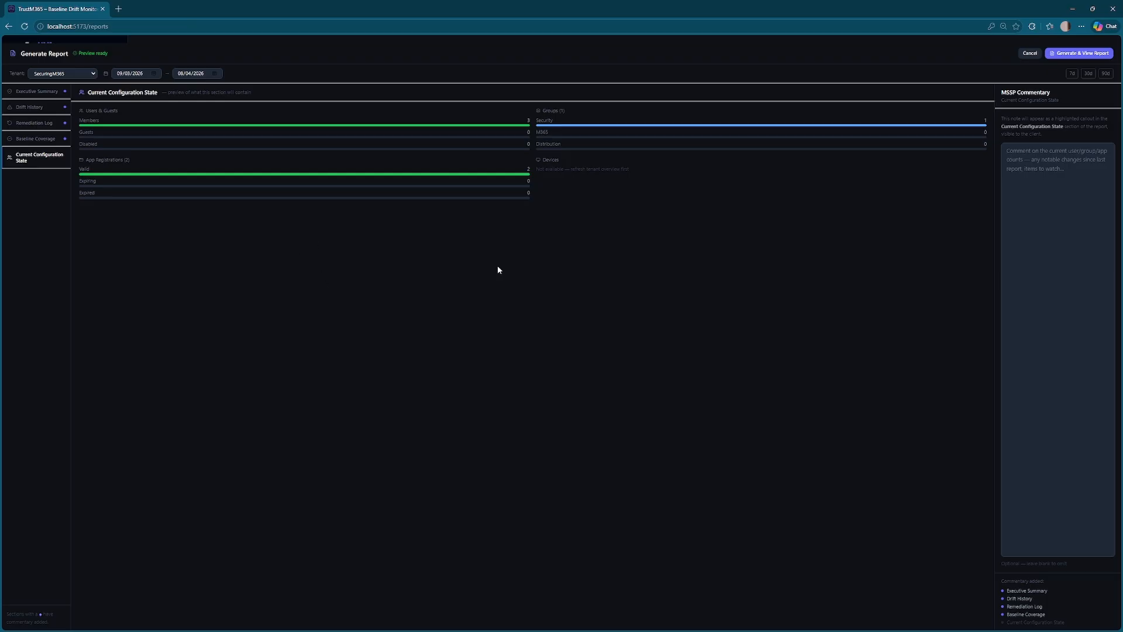
{"action": "left_click", "coordinate": [1060, 249]}
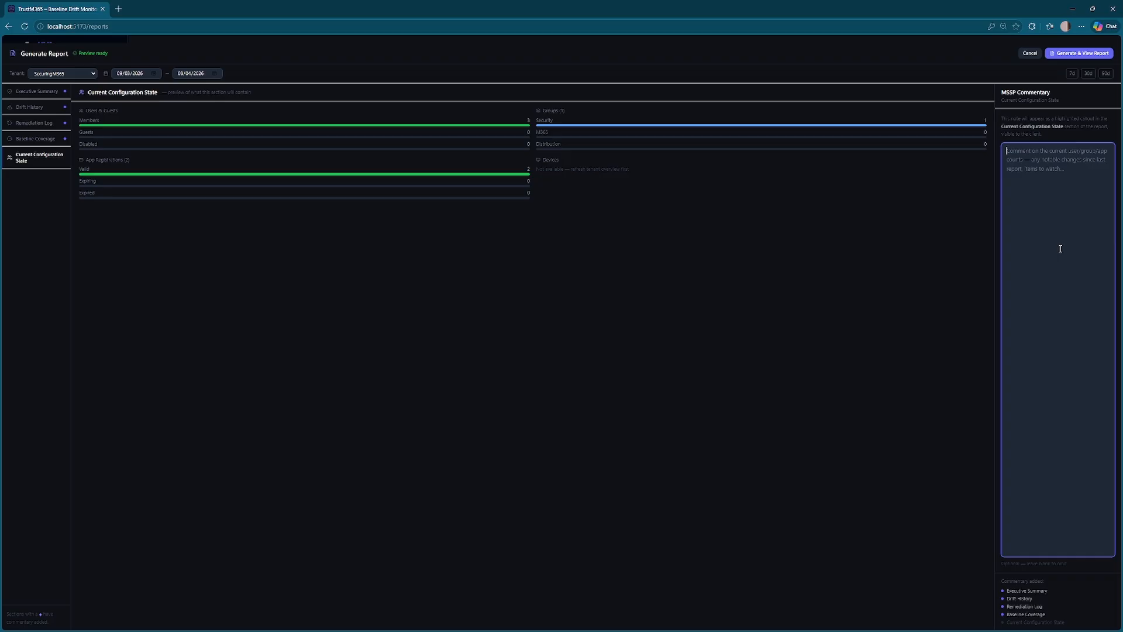
{"action": "type", "text": "tenmant"}
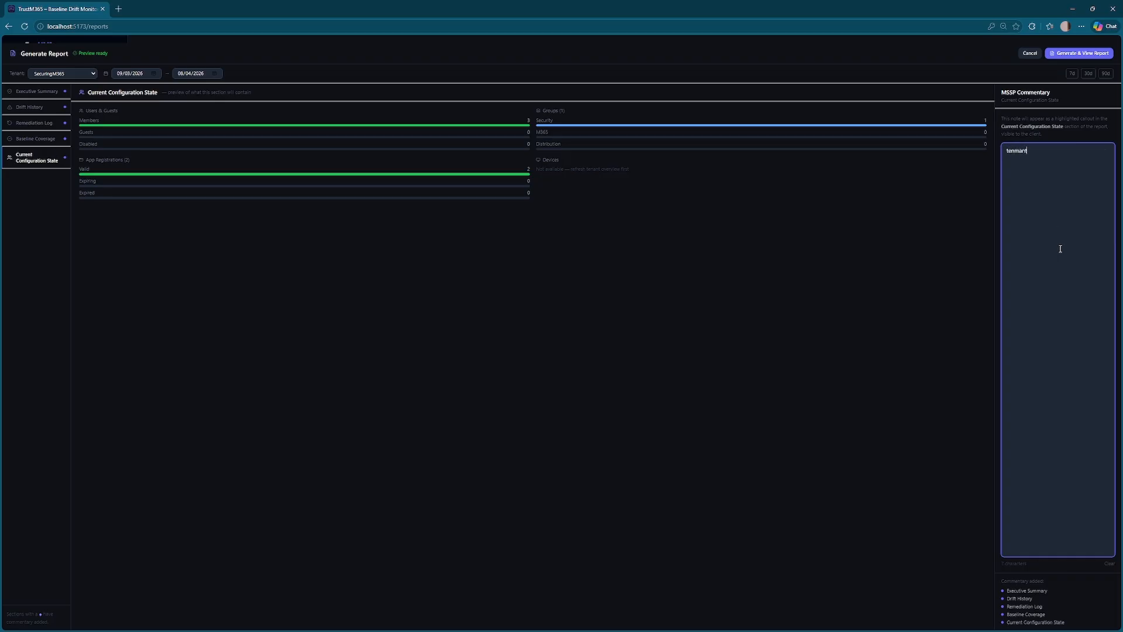
{"action": "key", "text": "ctrl+a"}
{"action": "type", "text": "Tenant"}
{"action": "left_click", "coordinate": [1088, 54]}
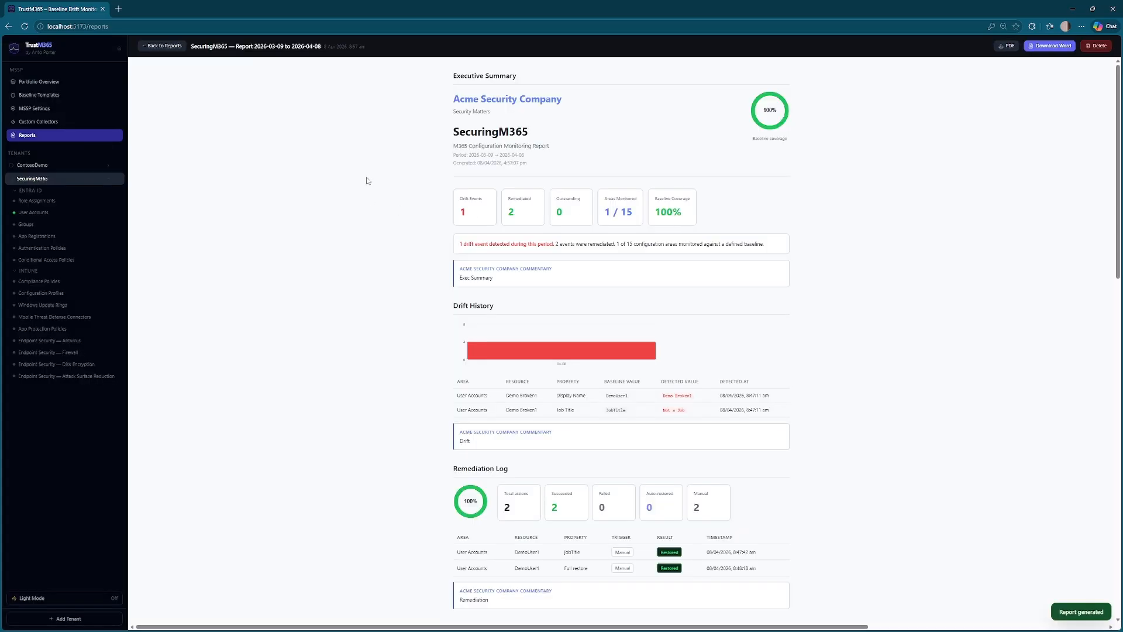
- Look over the SecuringM365 report's headings and commentary, then go back to Reports
{"action": "scroll", "coordinate": [369, 179], "scroll_direction": "down", "scroll_amount": 1}
{"action": "scroll", "coordinate": [409, 177], "scroll_direction": "up", "scroll_amount": 1}
{"action": "left_click_drag", "start_coordinate": [451, 98], "coordinate": [570, 109]}
{"action": "left_click", "coordinate": [505, 119]}
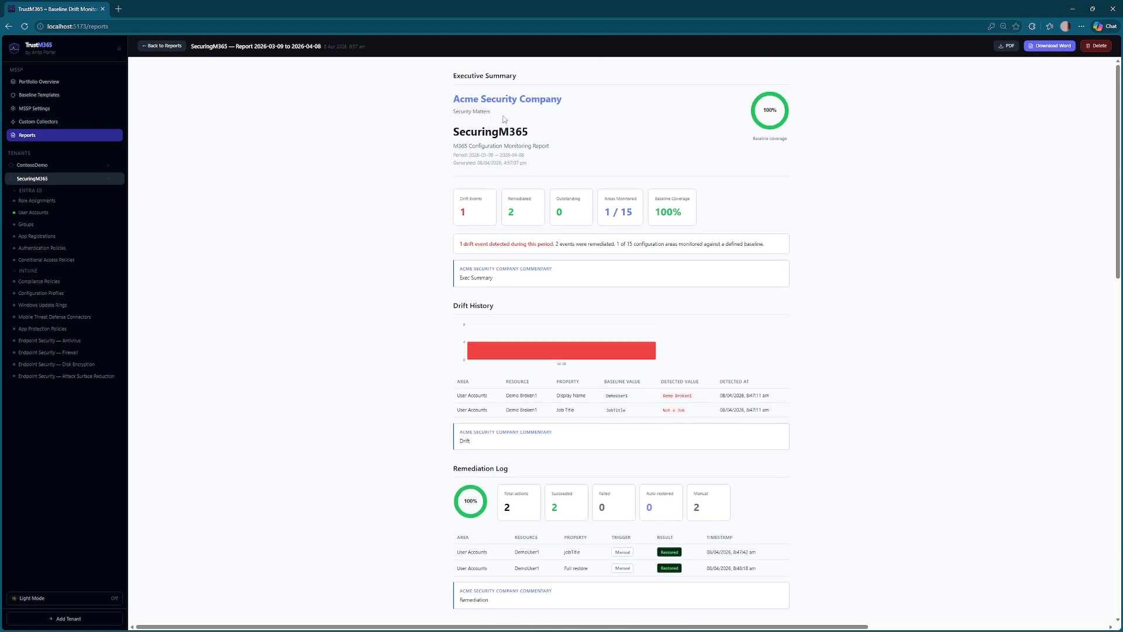
{"action": "left_click_drag", "start_coordinate": [454, 138], "coordinate": [532, 137]}
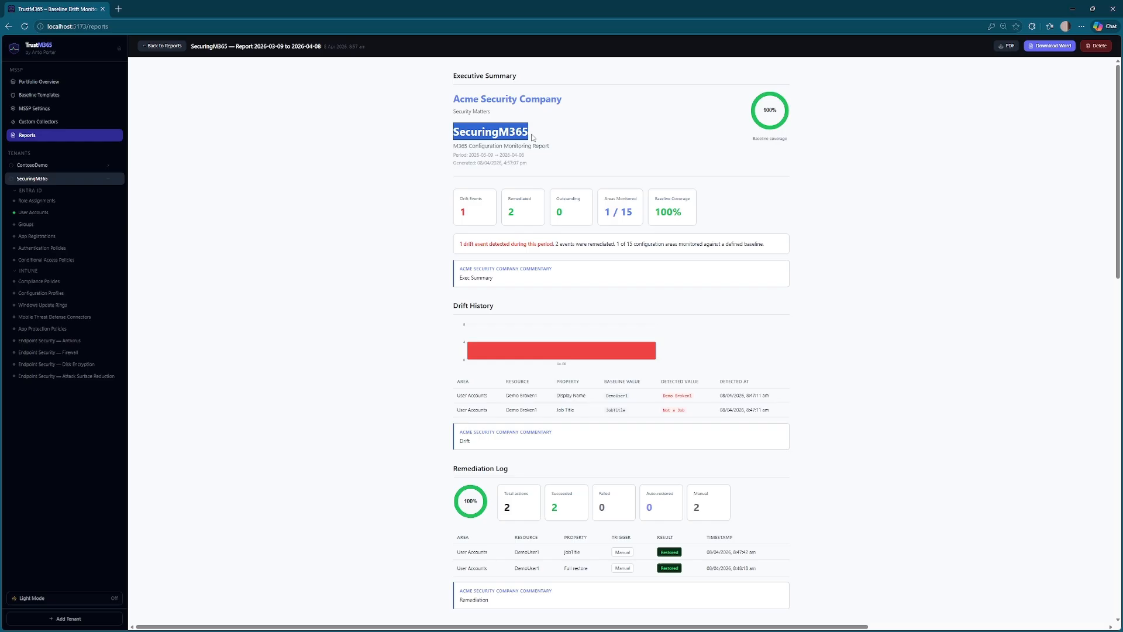
{"action": "left_click", "coordinate": [408, 203]}
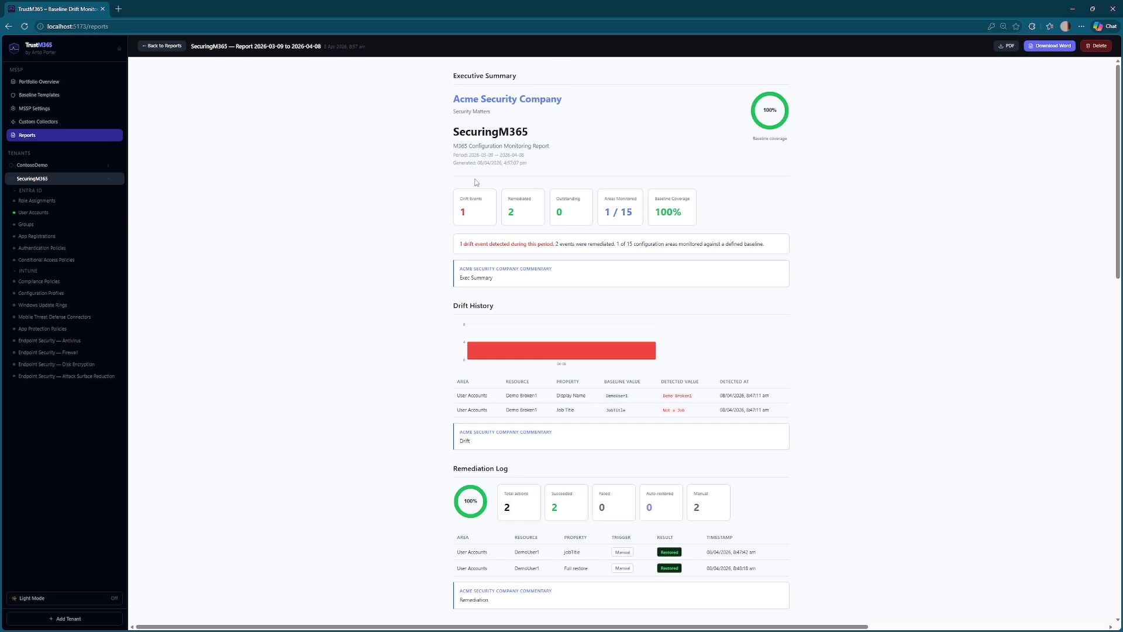
{"action": "scroll", "coordinate": [424, 185], "scroll_direction": "down", "scroll_amount": 1}
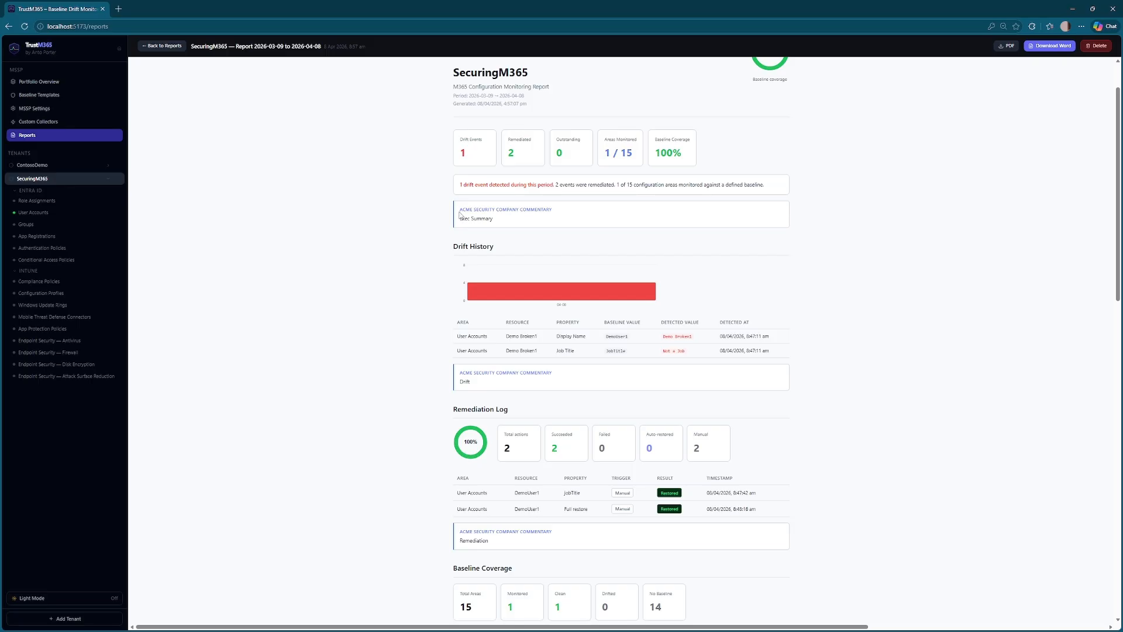
{"action": "left_click_drag", "start_coordinate": [460, 210], "coordinate": [522, 216]}
{"action": "left_click", "coordinate": [420, 222]}
{"action": "middle_click", "coordinate": [430, 179]}
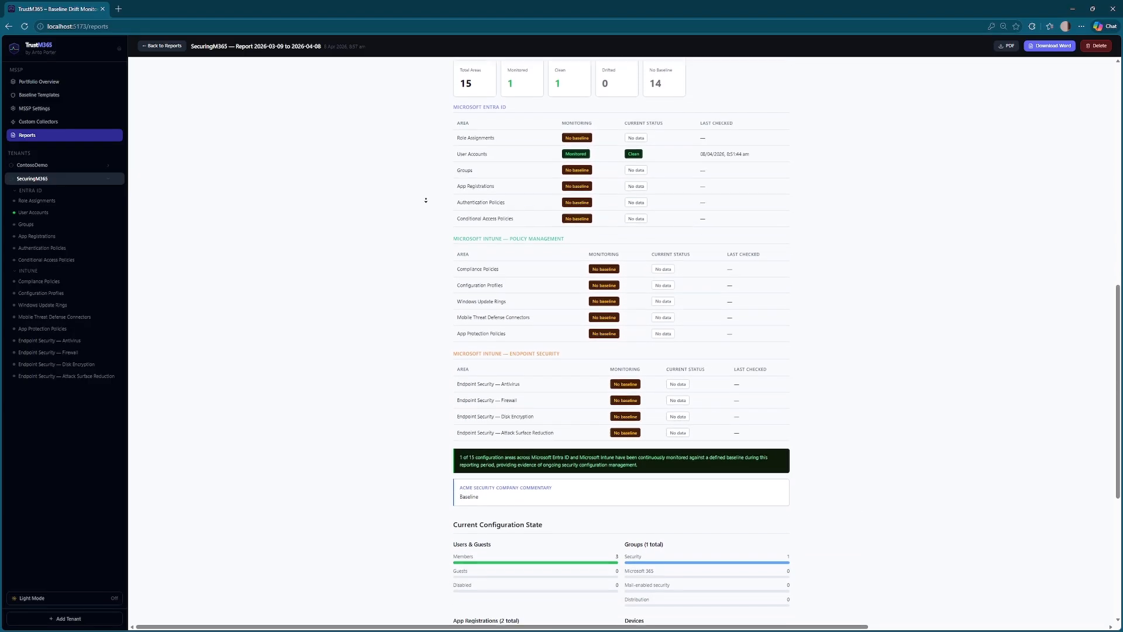
{"action": "middle_click", "coordinate": [421, 125]}
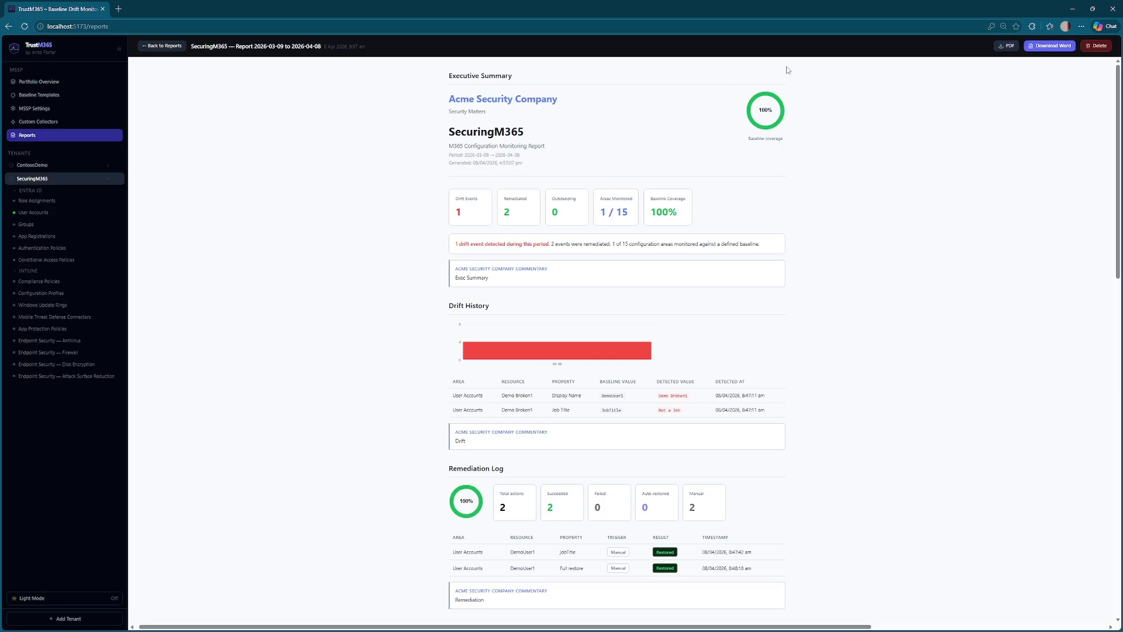
{"action": "left_click", "coordinate": [164, 46]}
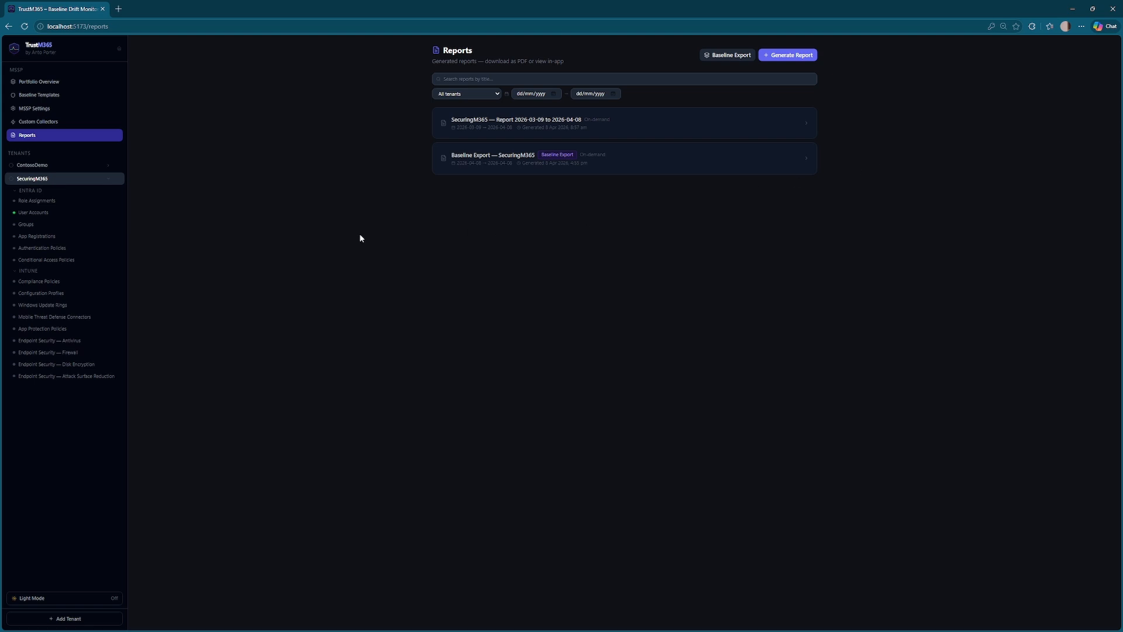
- On the home dashboard, try light mode, revert to dark, and favourite User Accounts
{"action": "left_click", "coordinate": [41, 56]}
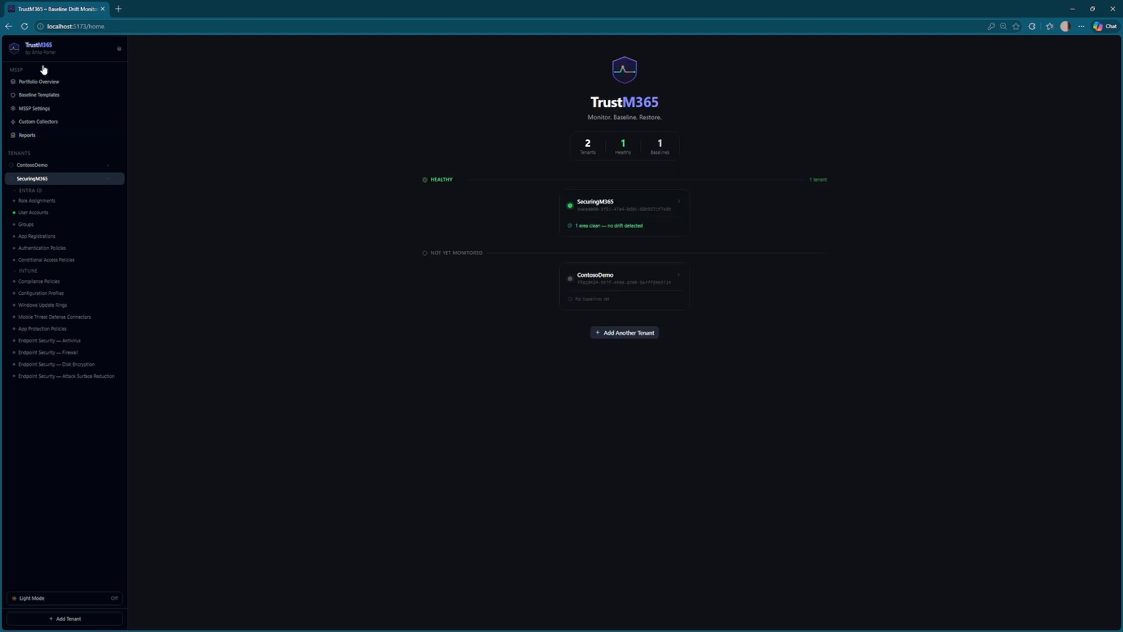
{"action": "left_click", "coordinate": [70, 597]}
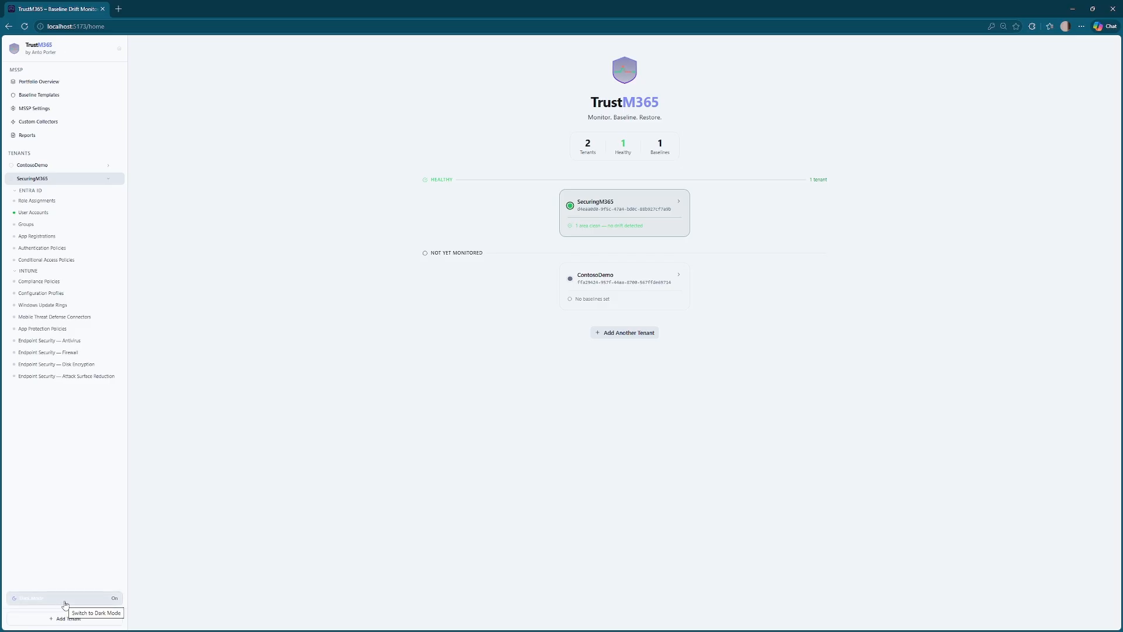
{"action": "left_click", "coordinate": [65, 599]}
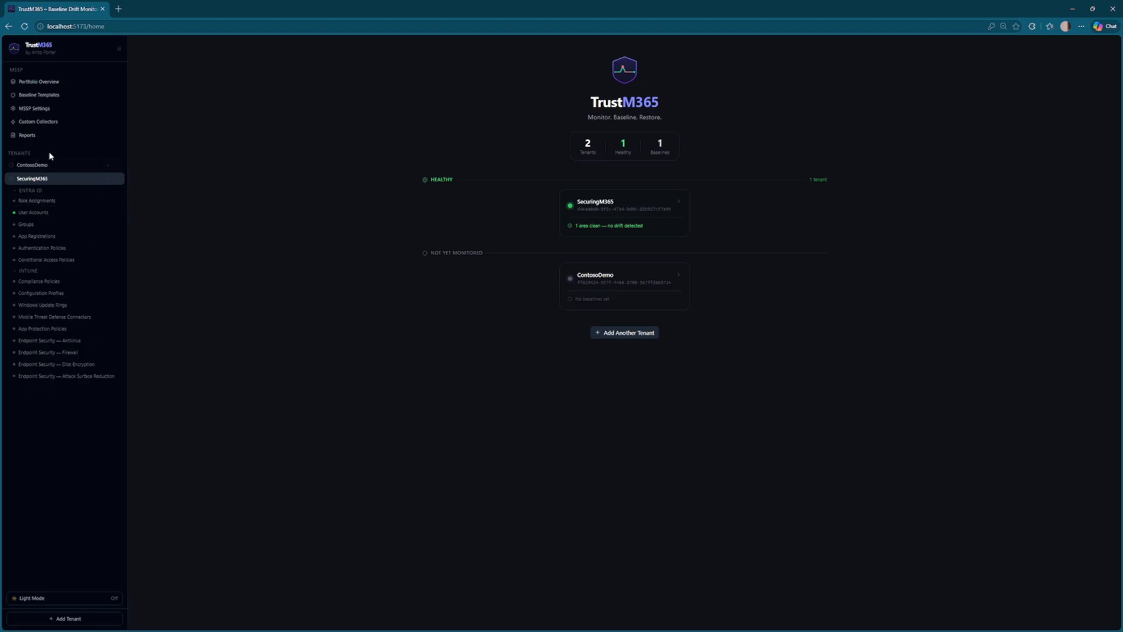
{"action": "left_click", "coordinate": [121, 213]}
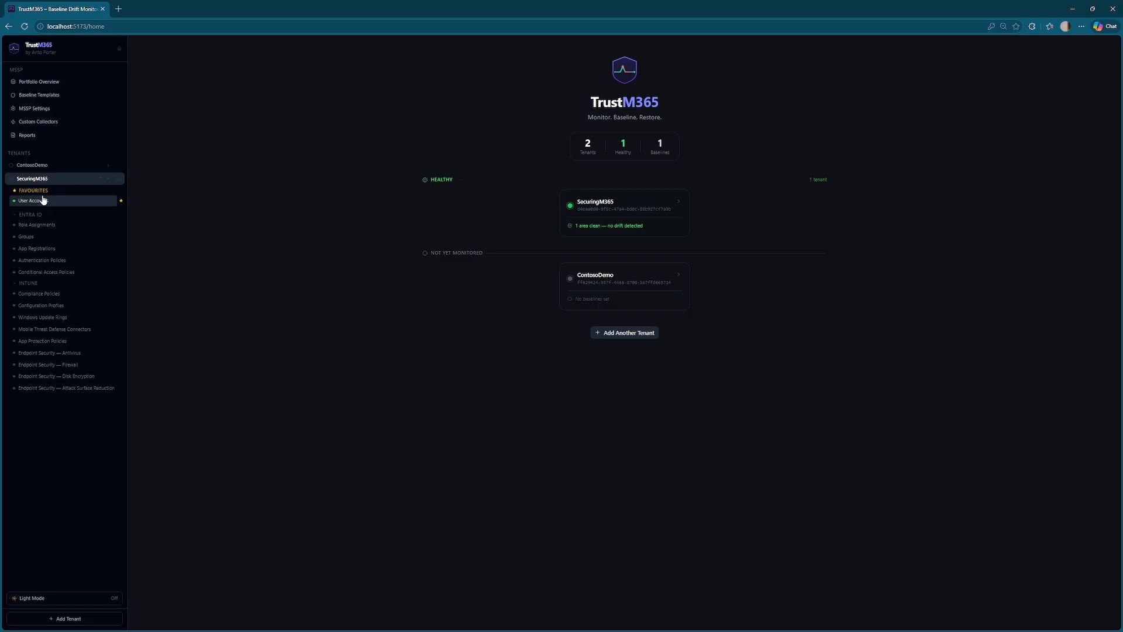
- Cancel removing and editing tags for SecuringM365, then open its tenant dashboard
{"action": "left_click", "coordinate": [118, 180]}
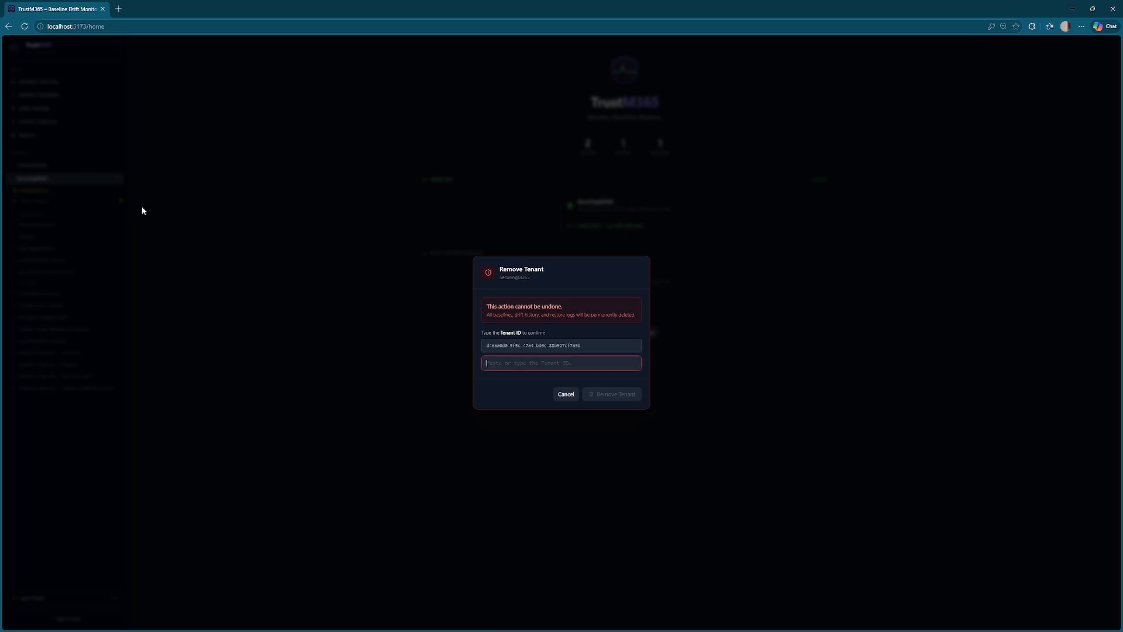
{"action": "left_click", "coordinate": [592, 346]}
{"action": "left_click", "coordinate": [567, 394]}
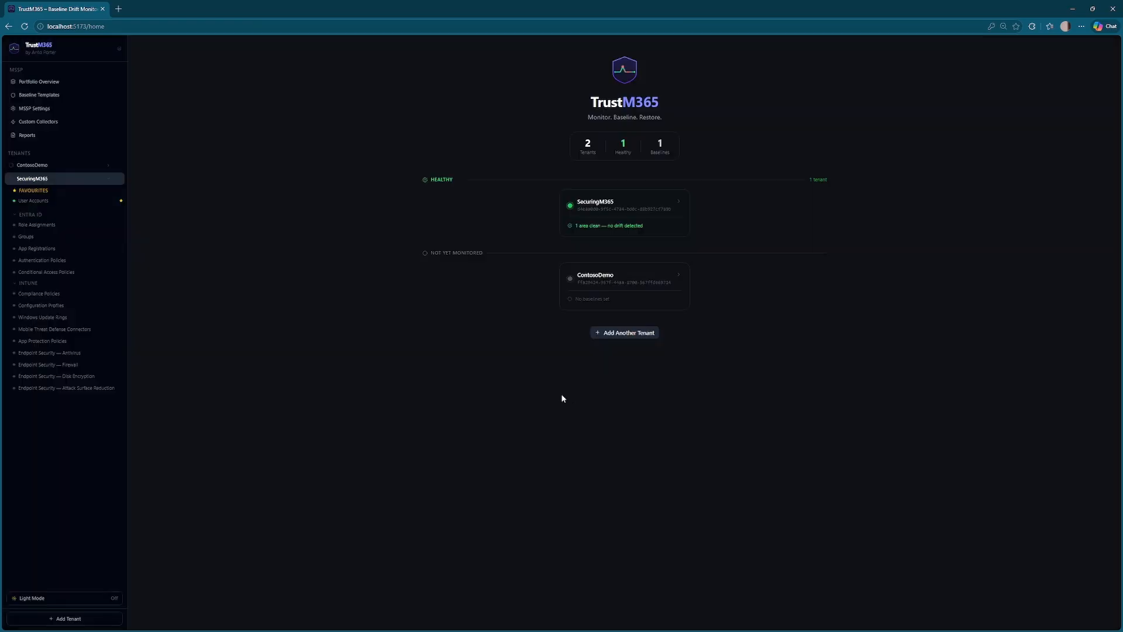
{"action": "left_click", "coordinate": [99, 179]}
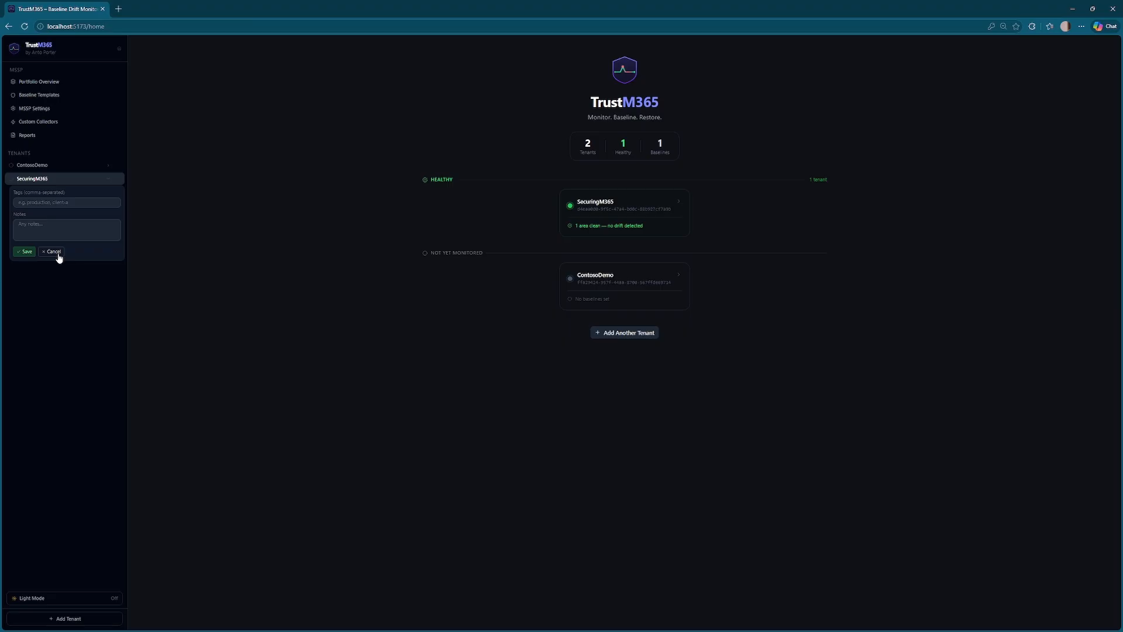
{"action": "left_click", "coordinate": [54, 252]}
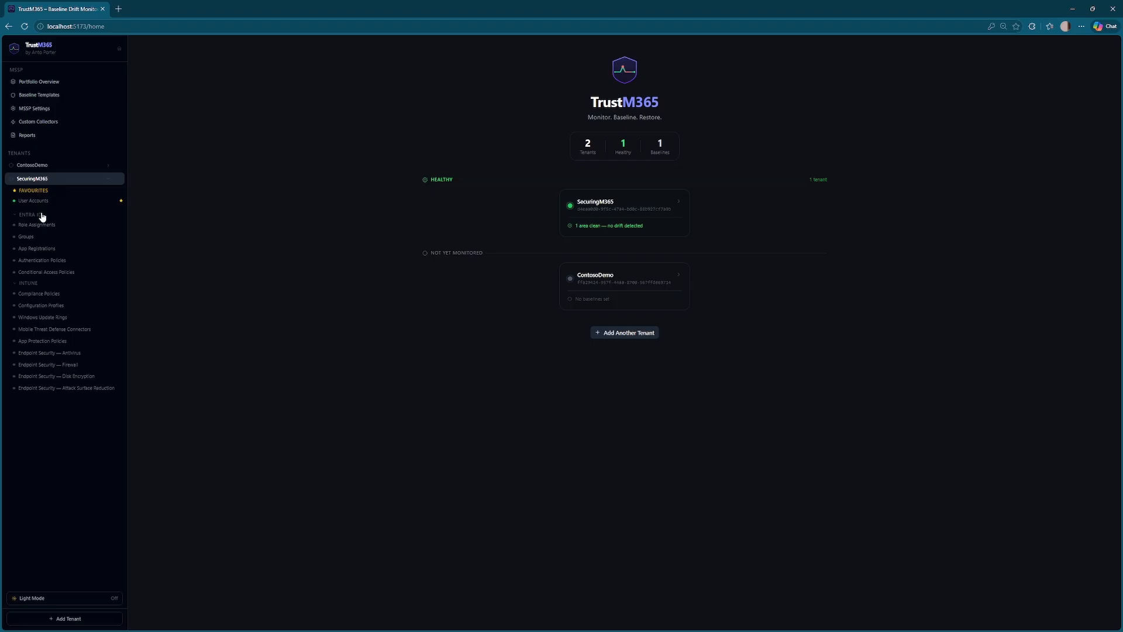
{"action": "left_click", "coordinate": [37, 181]}
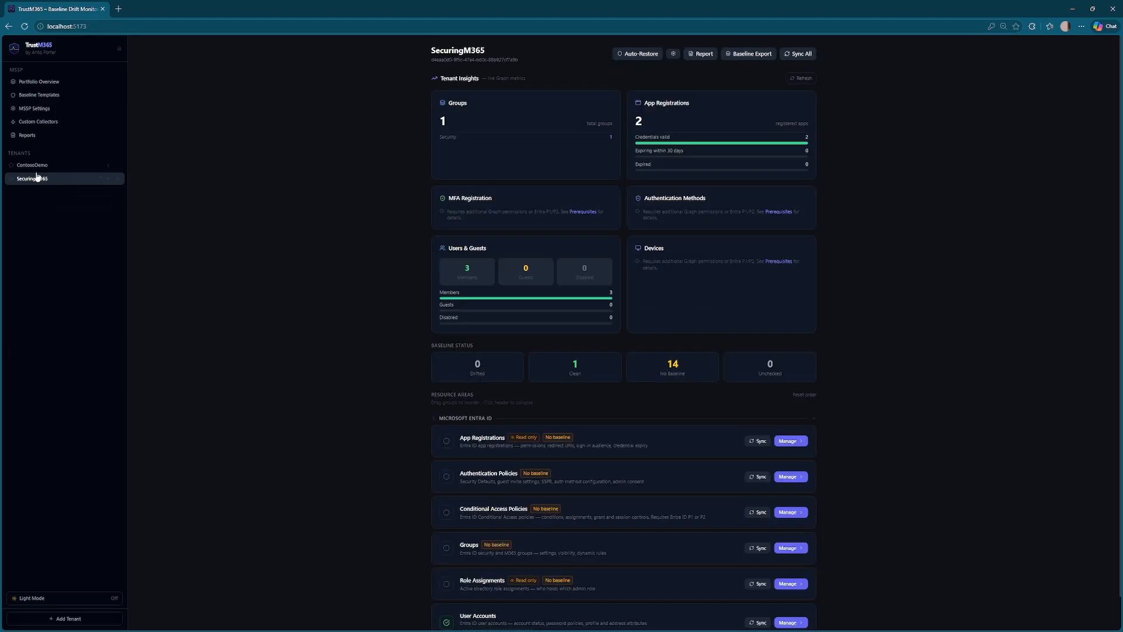
- View live values of ContosoDemo's Win10-DeviceConfig-Restrictions profile, then return to the home dashboard
{"action": "left_click", "coordinate": [33, 166]}
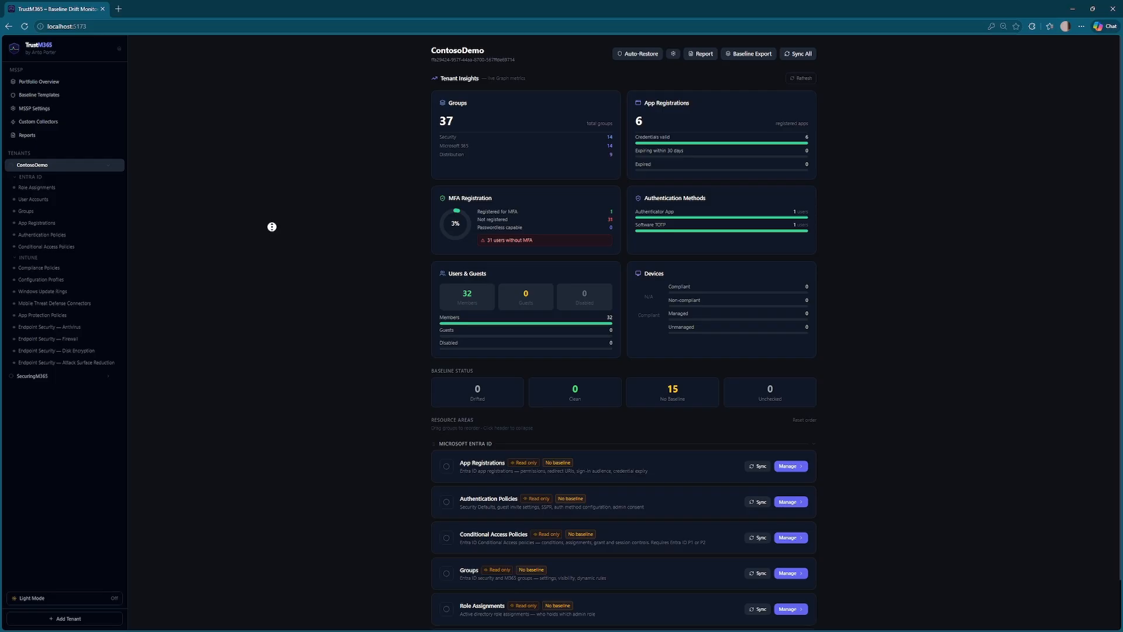
{"action": "scroll", "coordinate": [267, 261], "scroll_direction": "down", "scroll_amount": 1}
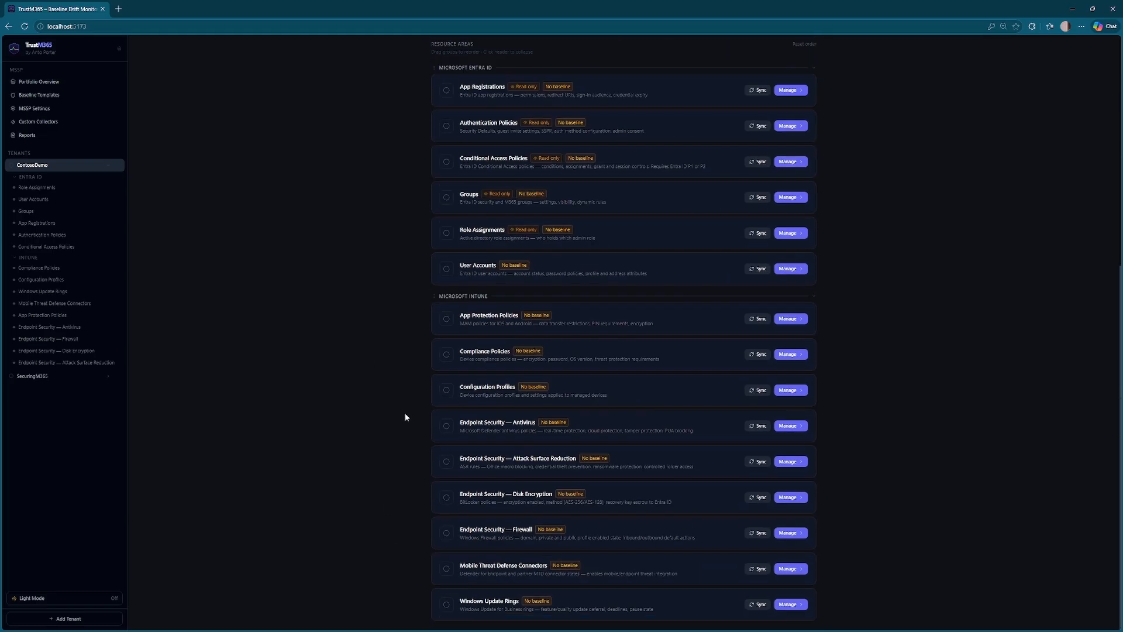
{"action": "left_click", "coordinate": [799, 391]}
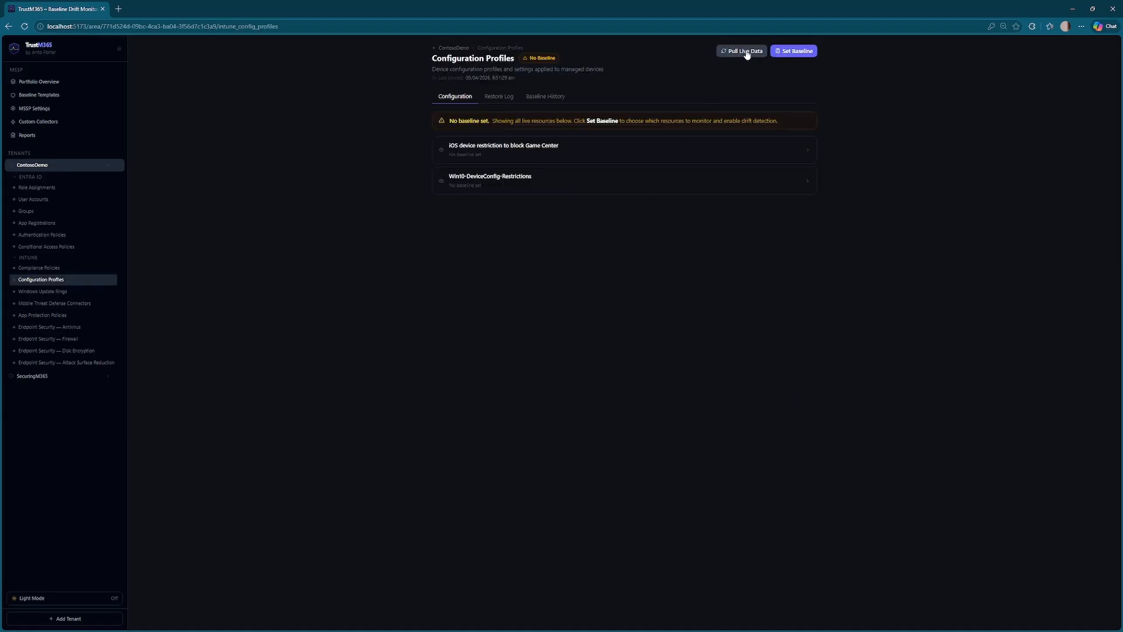
{"action": "left_click", "coordinate": [589, 188]}
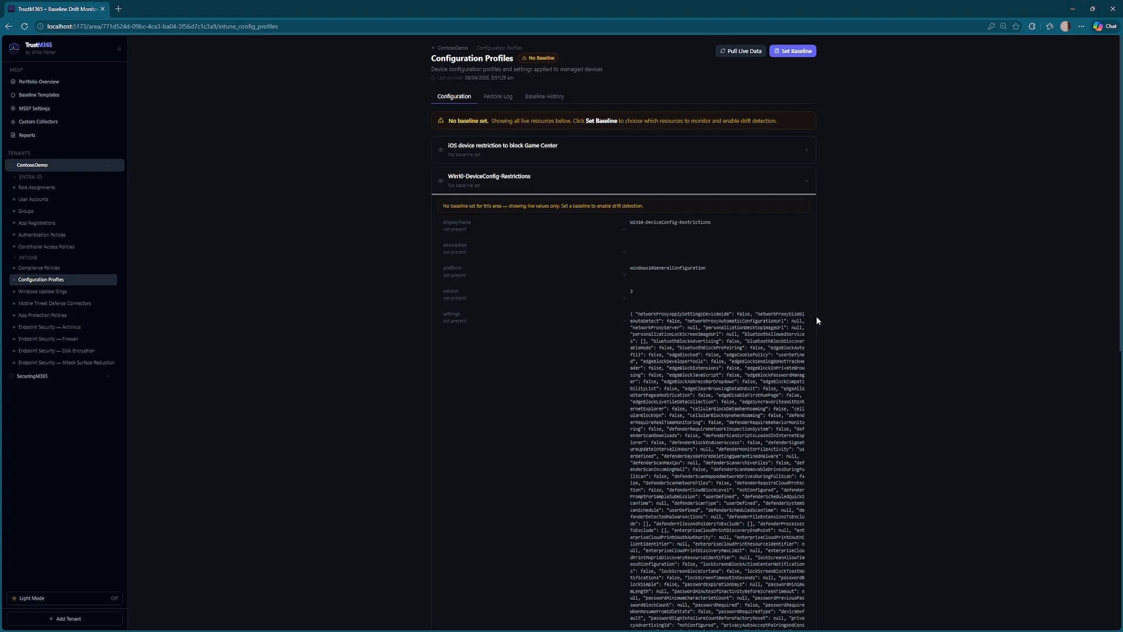
{"action": "left_click", "coordinate": [48, 52]}
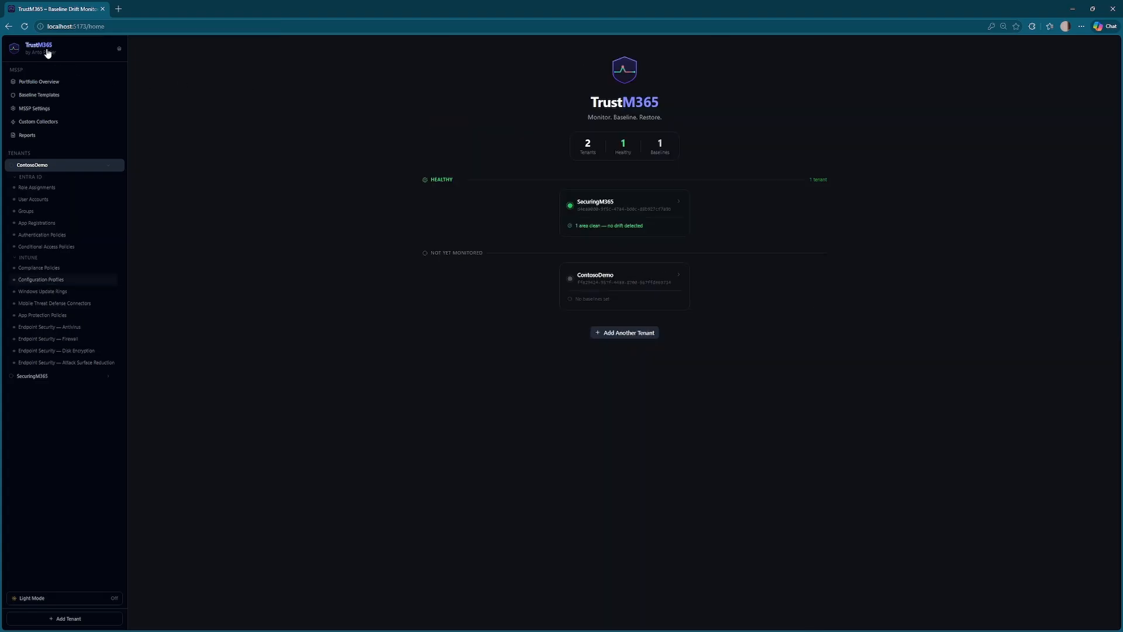